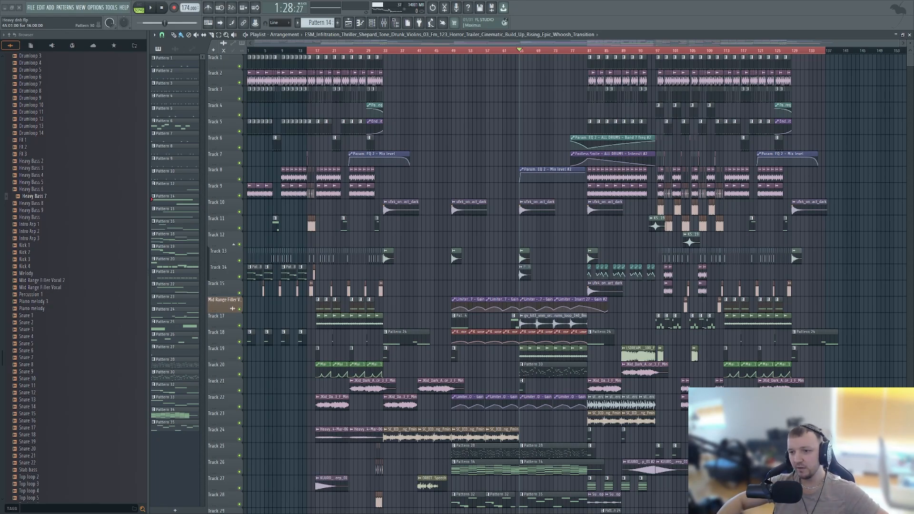
- Play the arrangement from bar 65 to hear the section, and stop playback
scroll(538, 286, up, 3)
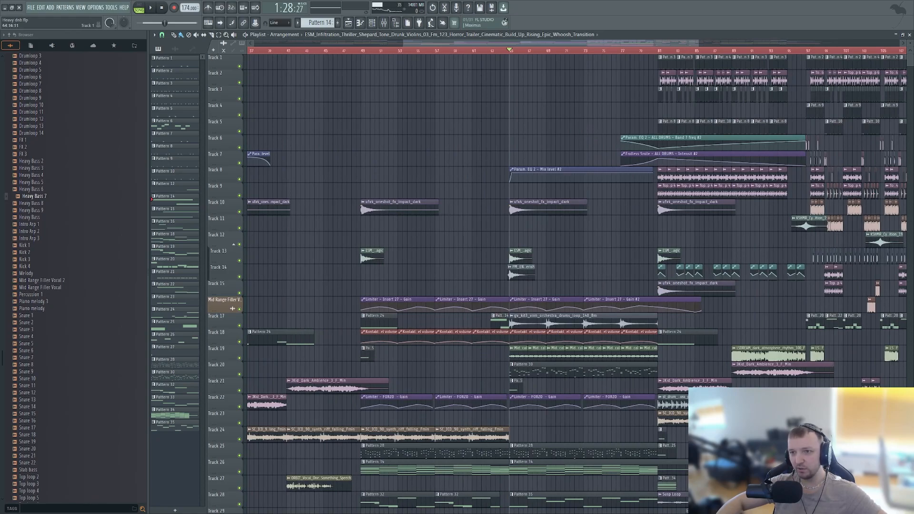
scroll(529, 286, down, 3)
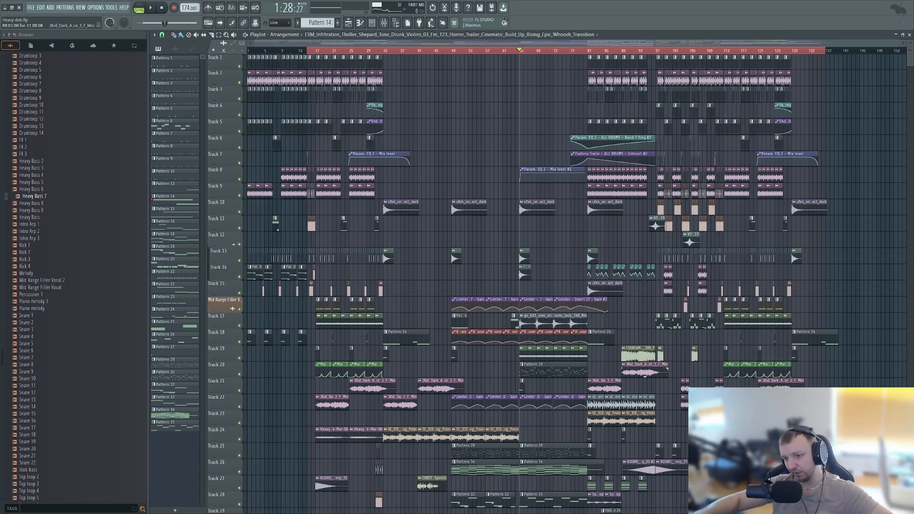
key(space)
scroll(633, 374, down, 4)
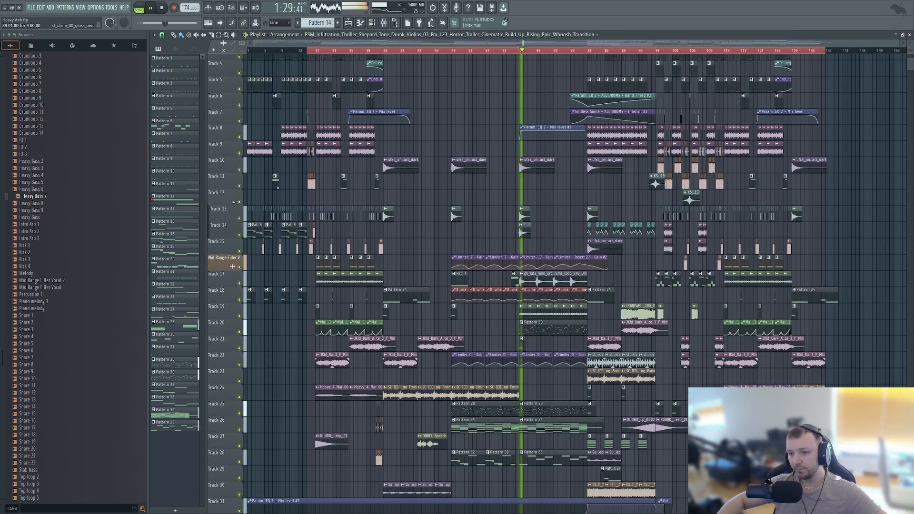
scroll(571, 380, up, 2)
scroll(555, 281, up, 1)
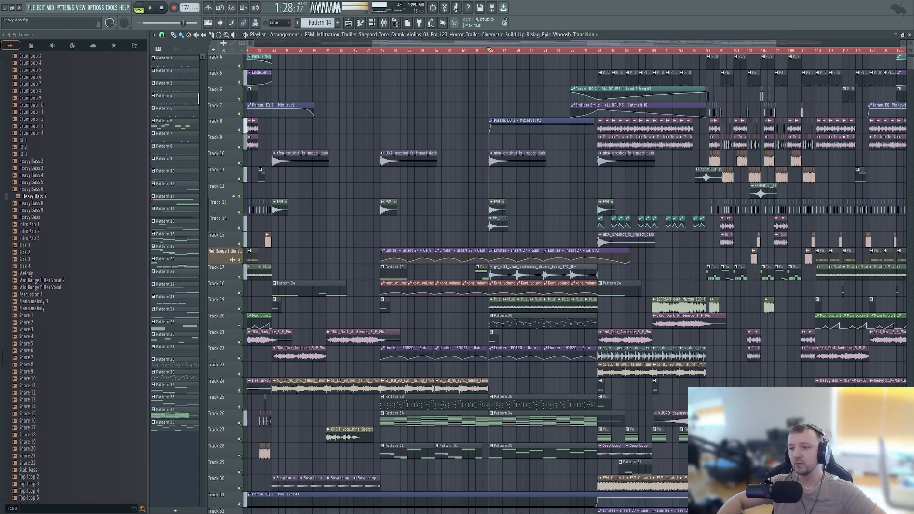
key(space)
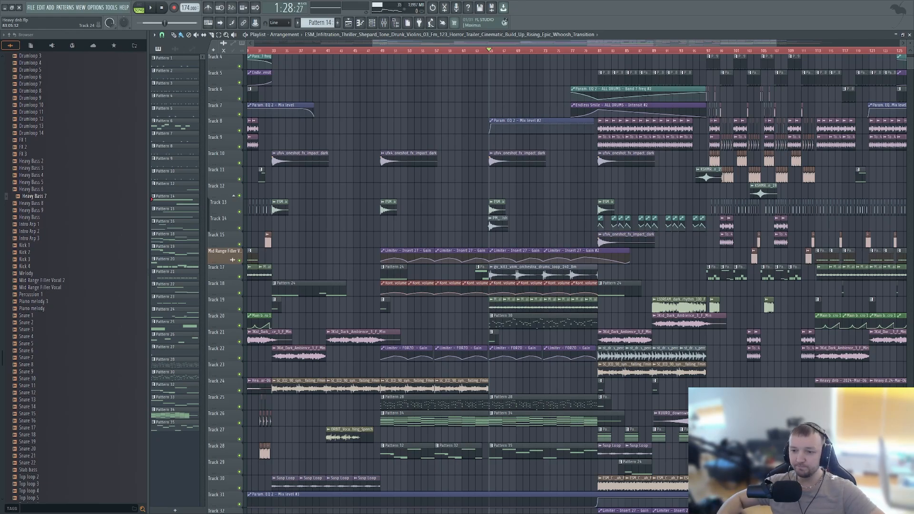
- Open Pattern 34's notes in the piano roll and show its FORZO instrument from the channel rack
scroll(386, 418, down, 2)
scroll(386, 418, up, 3)
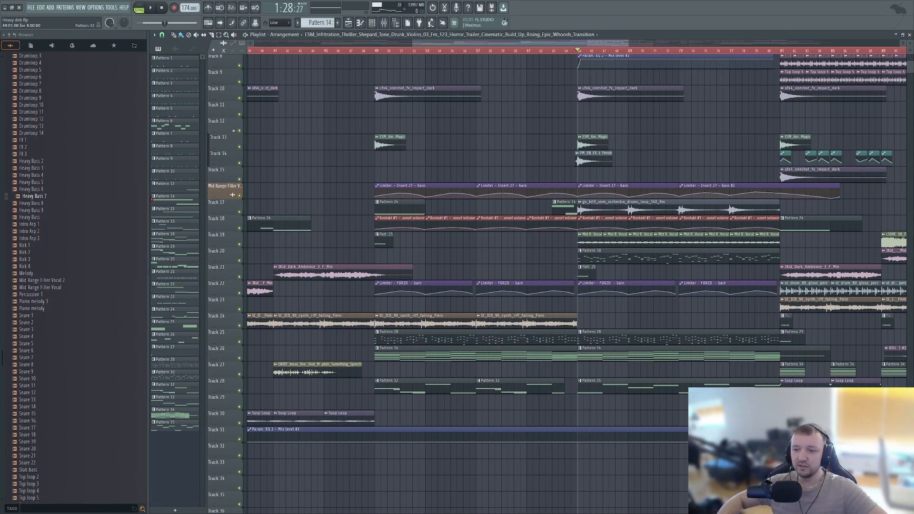
scroll(476, 303, down, 5)
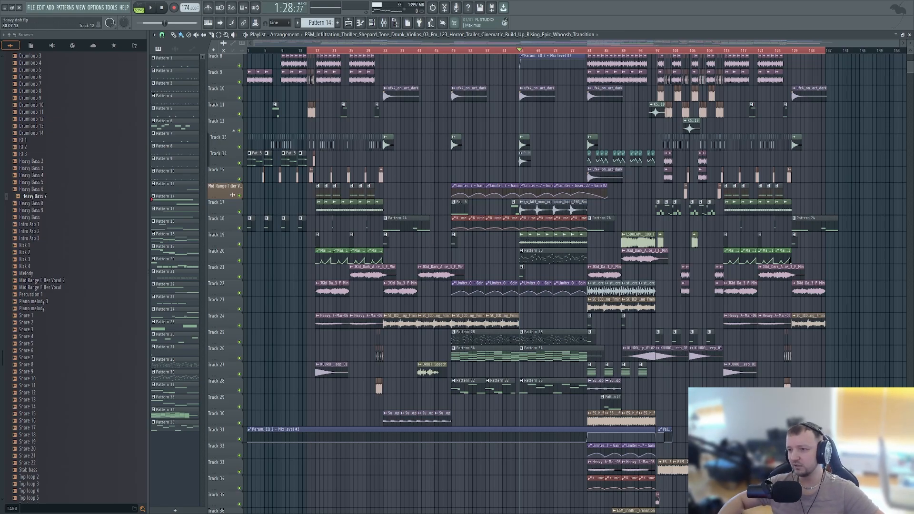
scroll(480, 354, up, 3)
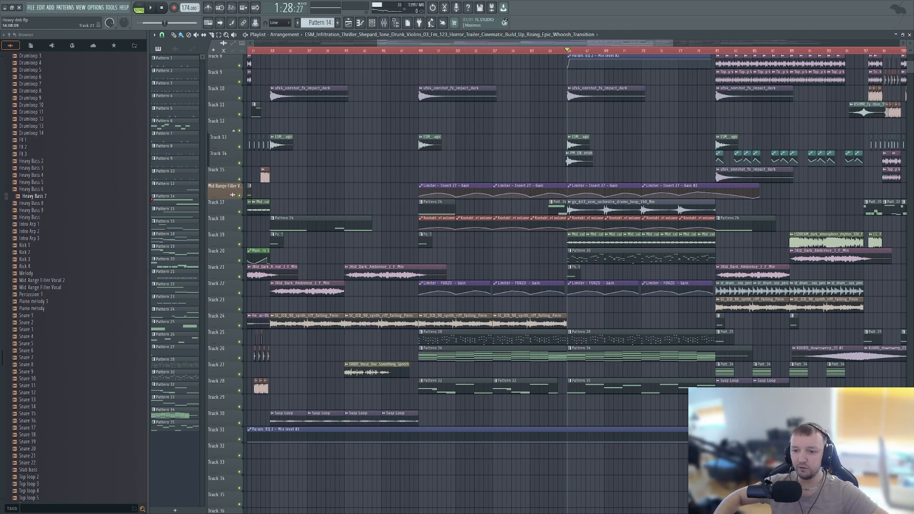
scroll(542, 353, up, 1)
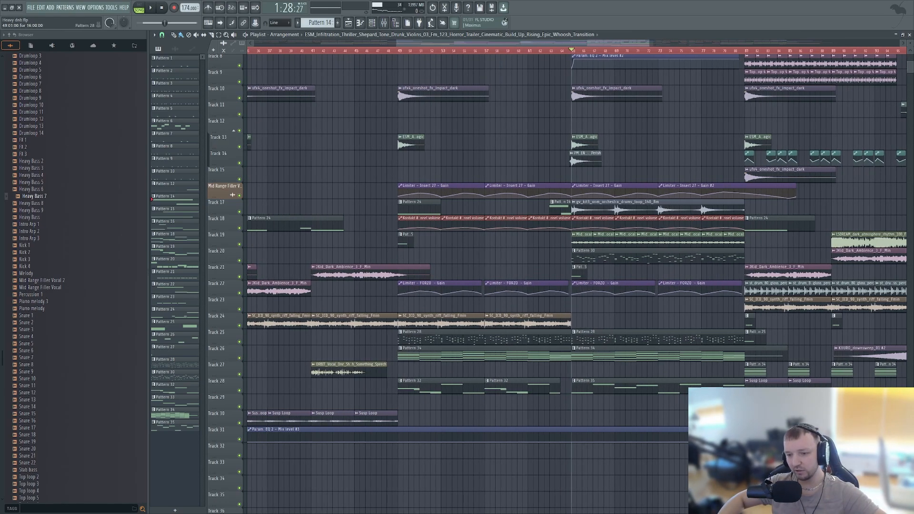
double_click(451, 355)
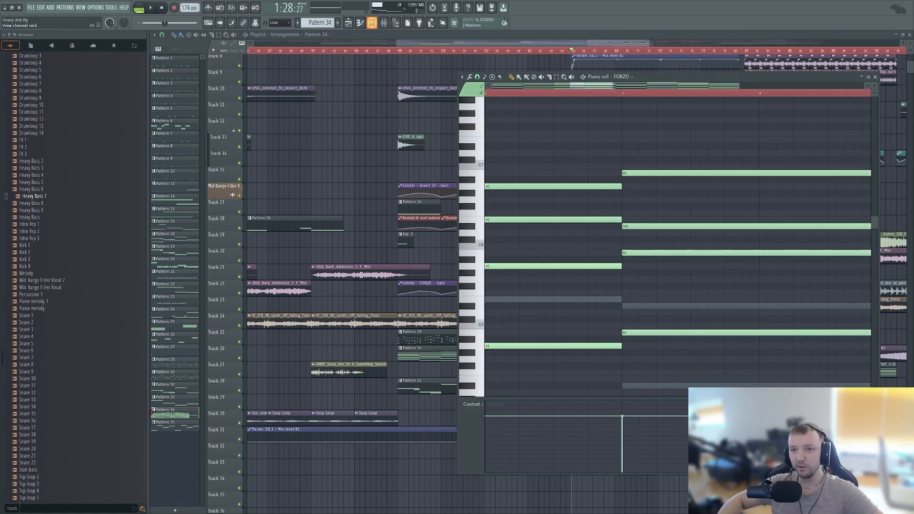
click(371, 23)
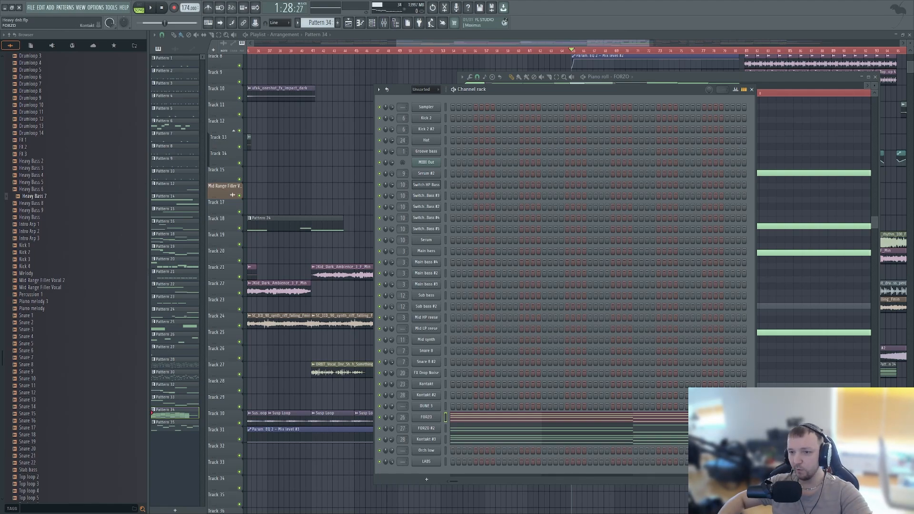
click(426, 416)
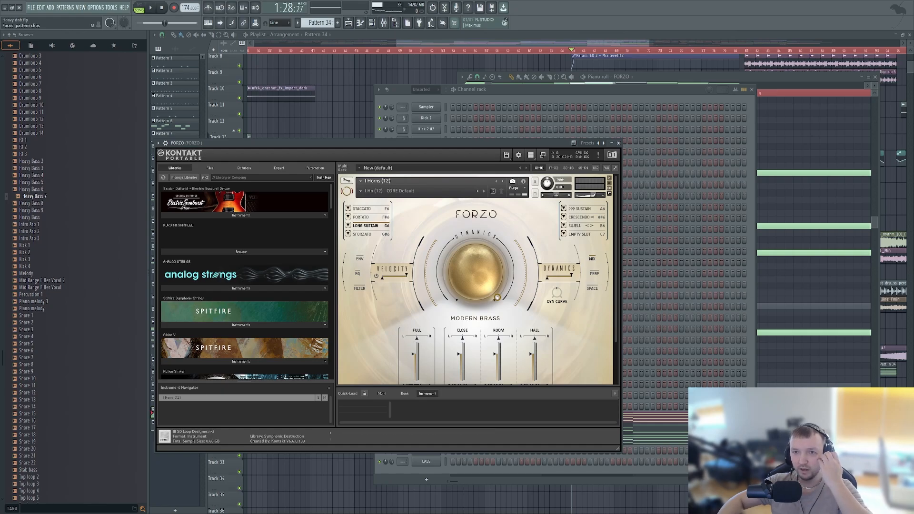
- Enable the typing keyboard as a piano and audition a few notes on the FORZO horns instrument
click(208, 22)
drag(333, 143, 347, 94)
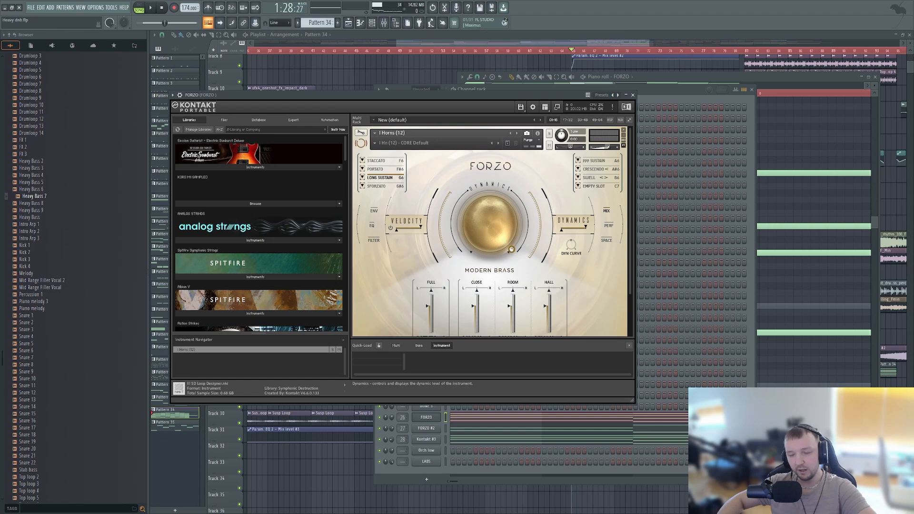
key(x)
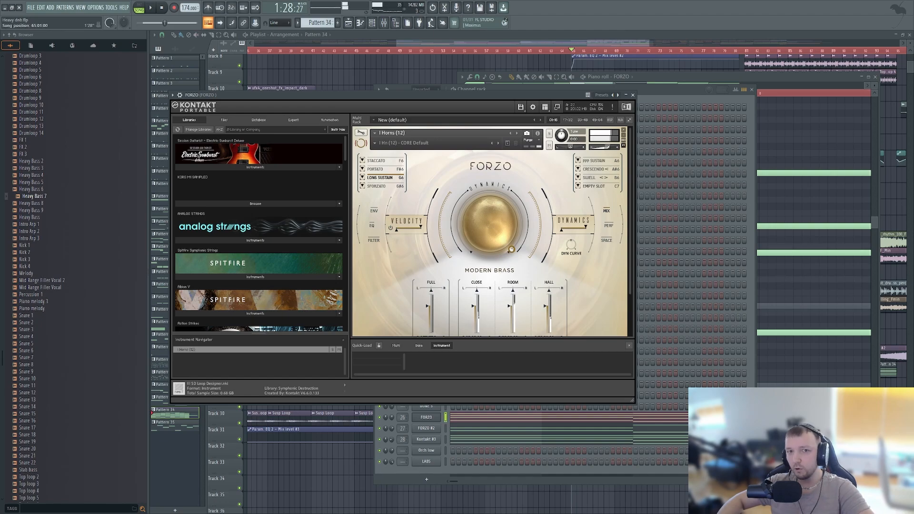
key(b)
key(q)
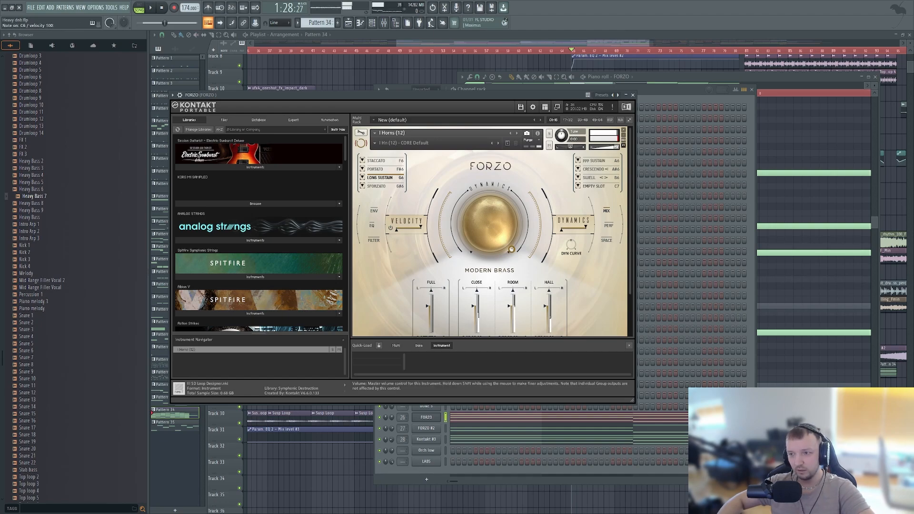
key(b)
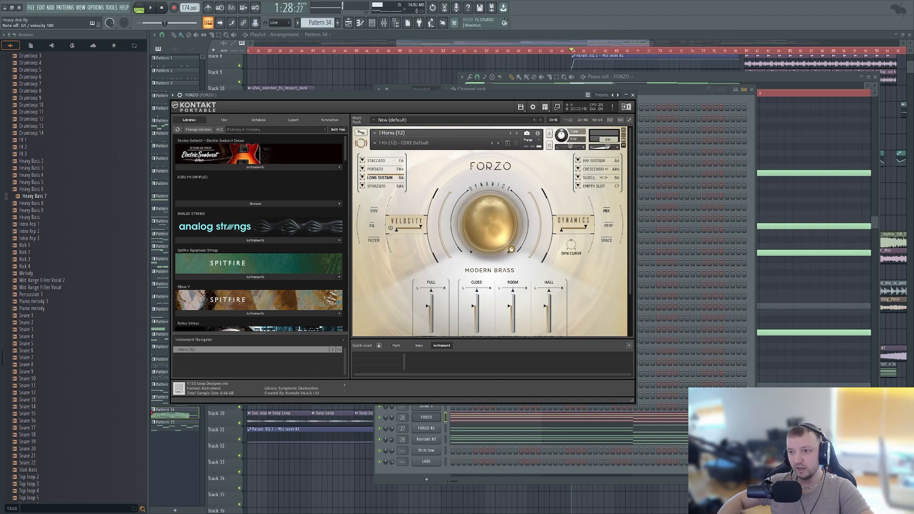
- Solo the FORZO channel and set an eight-bar time selection from bar 49 in the playlist
right_click(379, 418)
click(390, 385)
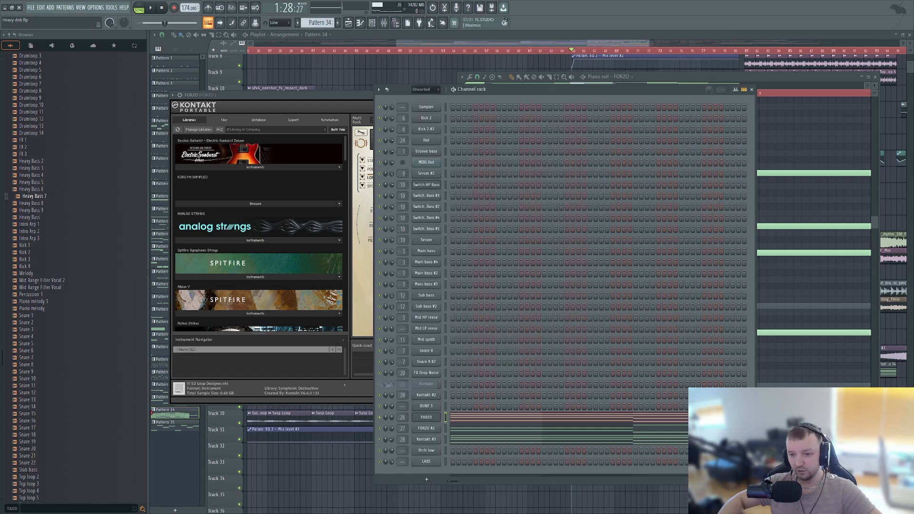
key(F5)
scroll(411, 384, up, 2)
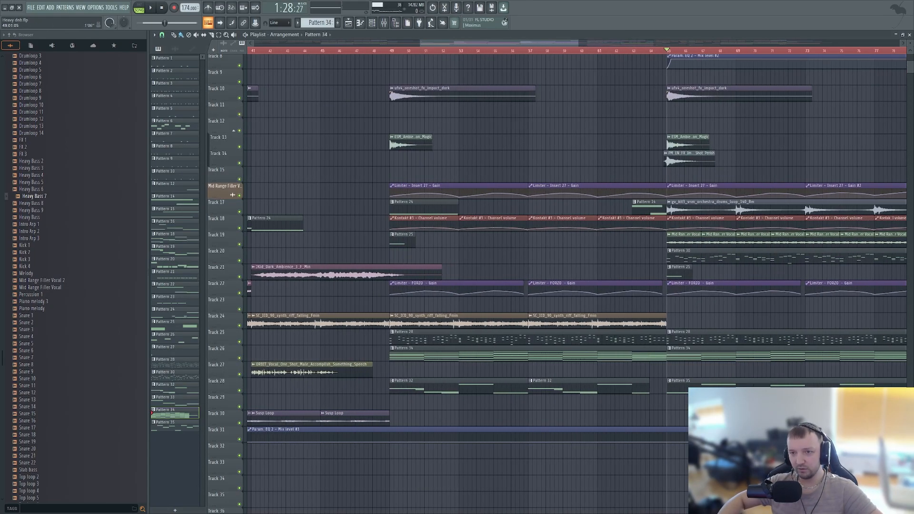
drag(390, 51, 528, 50)
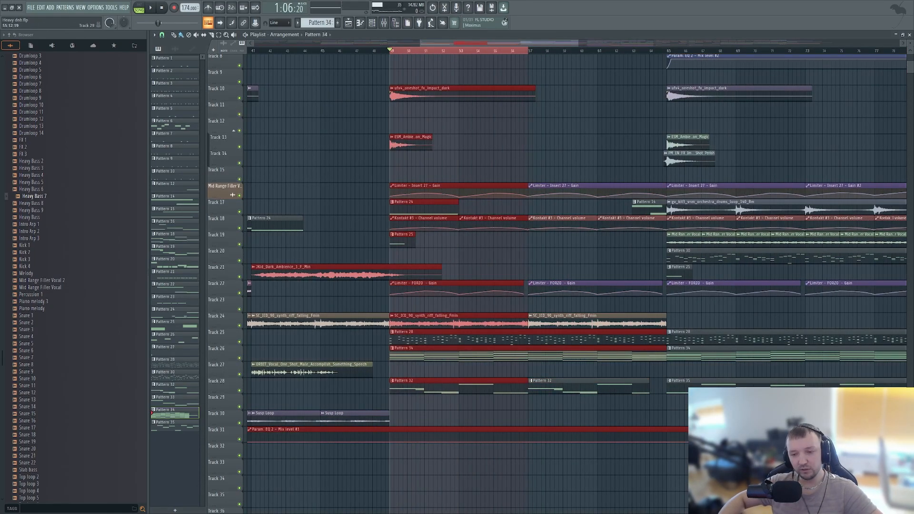
ctrl+click(494, 418)
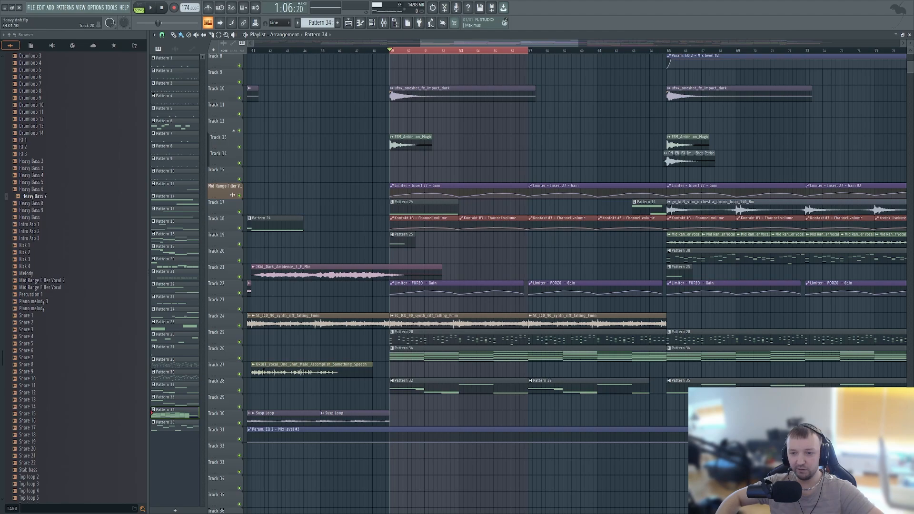
- Play the soloed FORZO part from bar 49 and stop playback
scroll(476, 277, up, 2)
scroll(425, 319, up, 2)
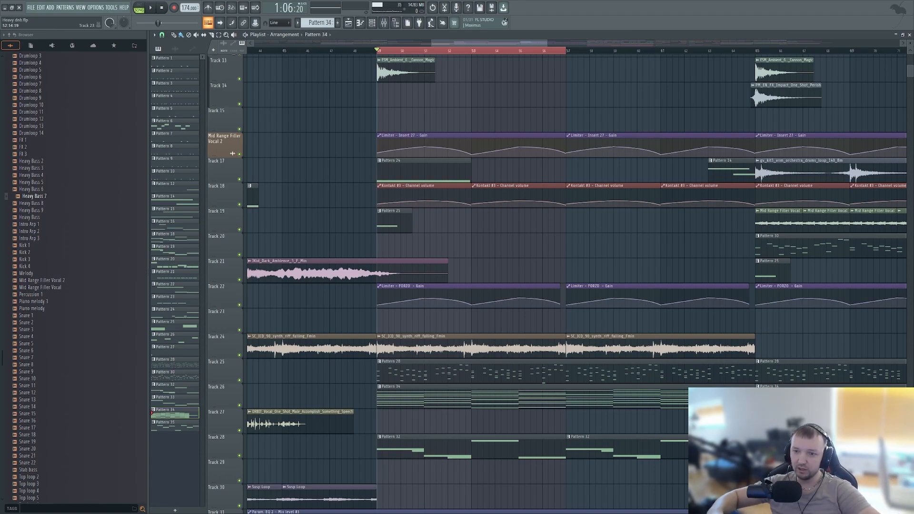
key(space)
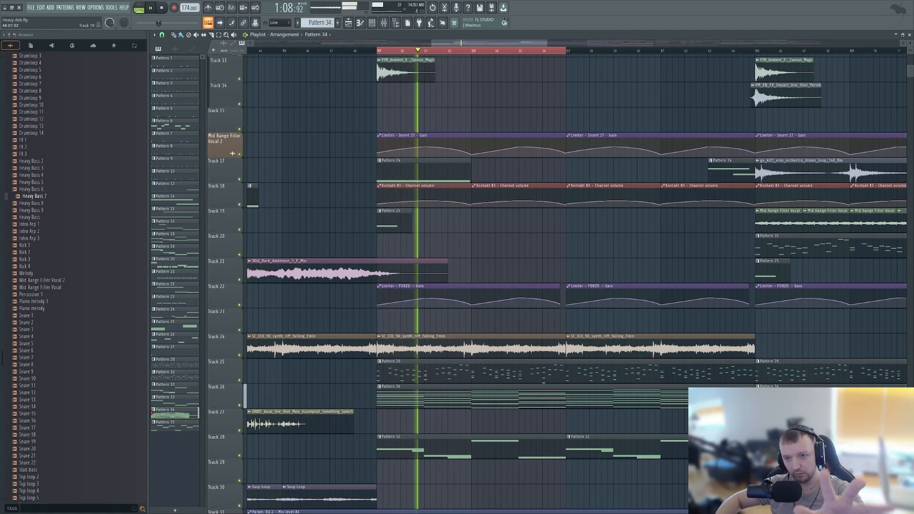
key(space)
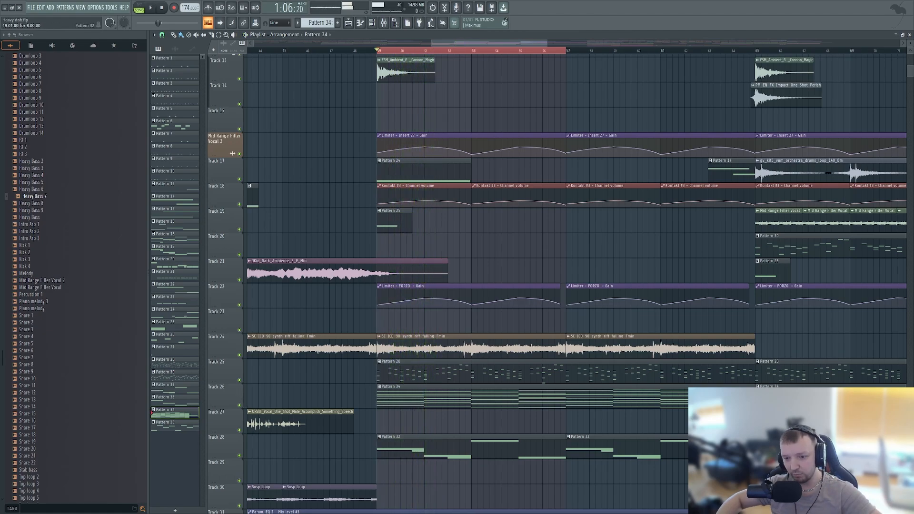
- Clear the solo on the FORZO channel in the channel rack and return to the playlist
scroll(571, 234, down, 3)
click(372, 23)
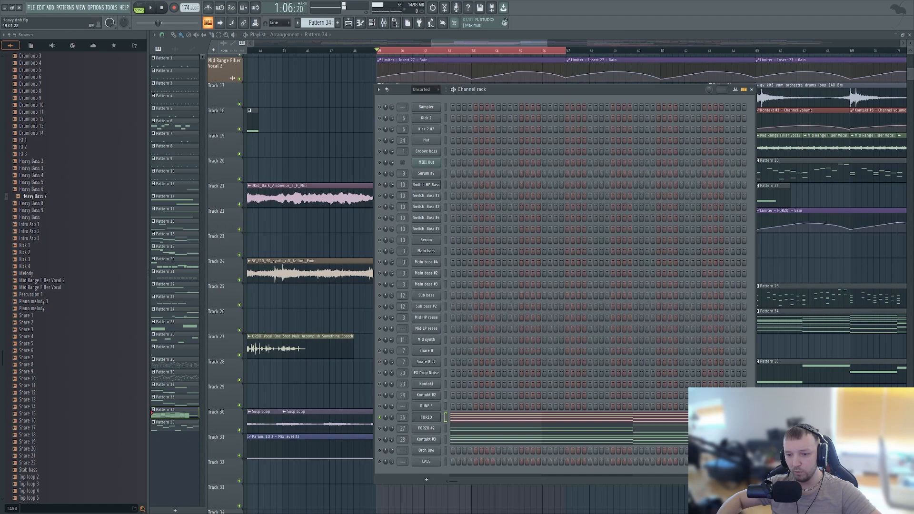
right_click(385, 417)
click(394, 392)
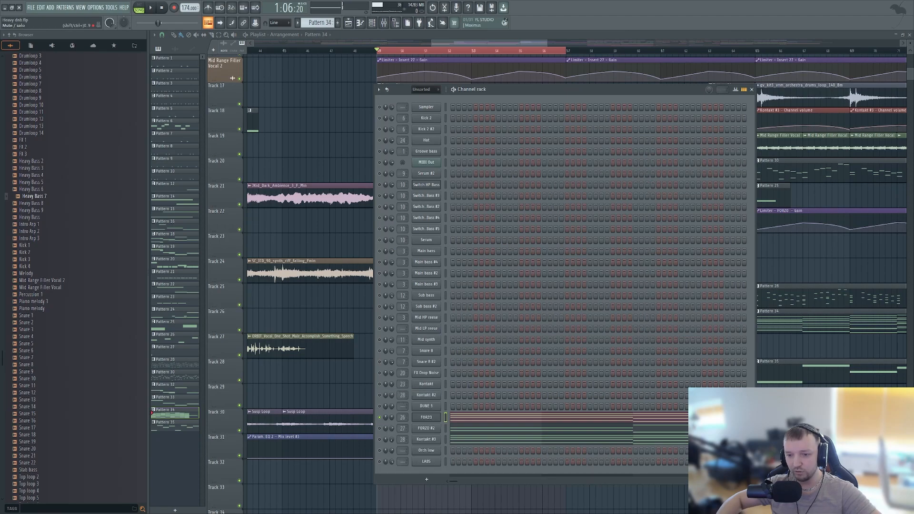
right_click(379, 418)
click(388, 385)
key(F6)
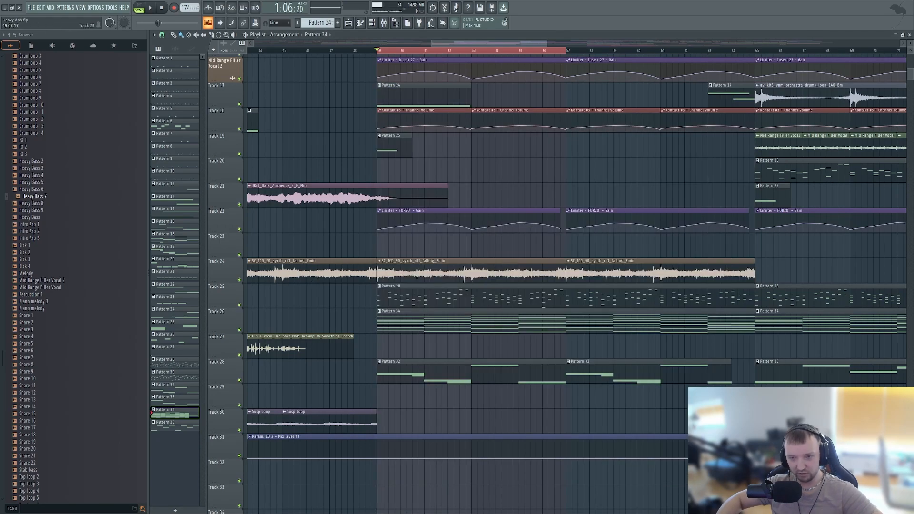
- Play the selected bars from bar 49 with all channels sounding, and stop playback
key(space)
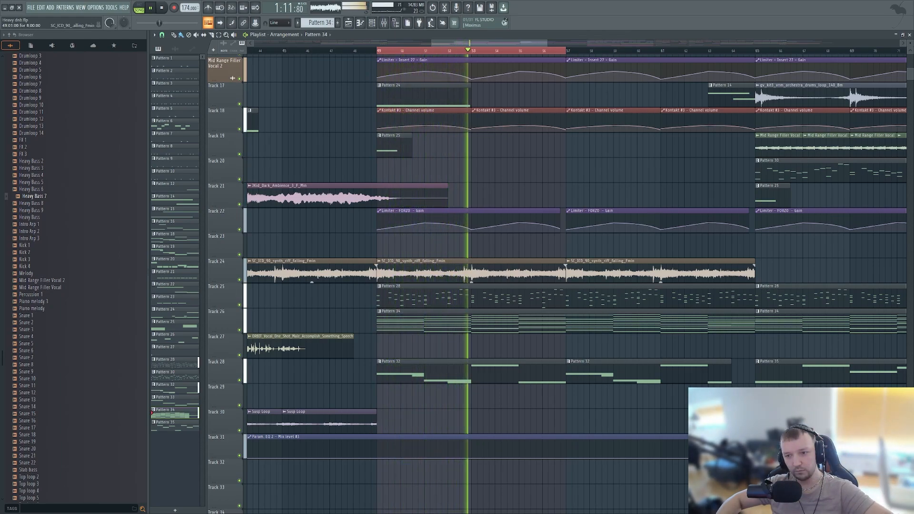
key(space)
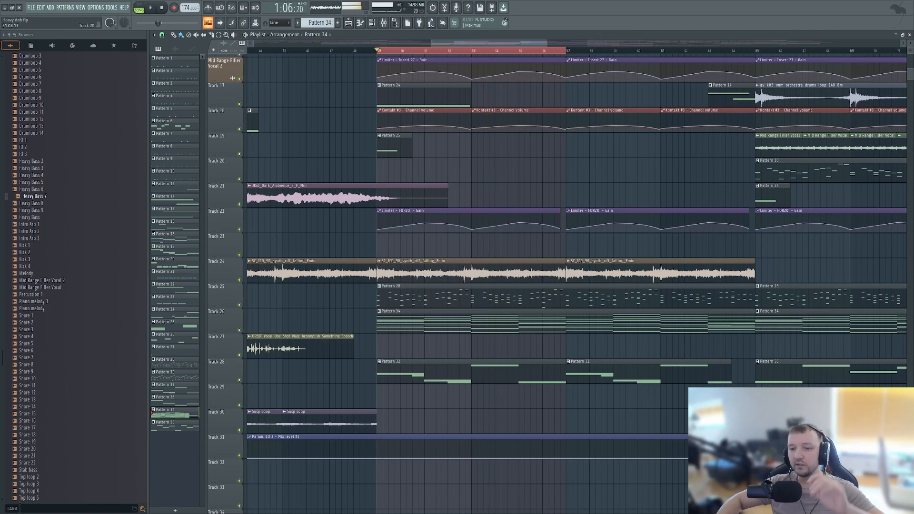
scroll(476, 281, up, 12)
scroll(476, 281, down, 8)
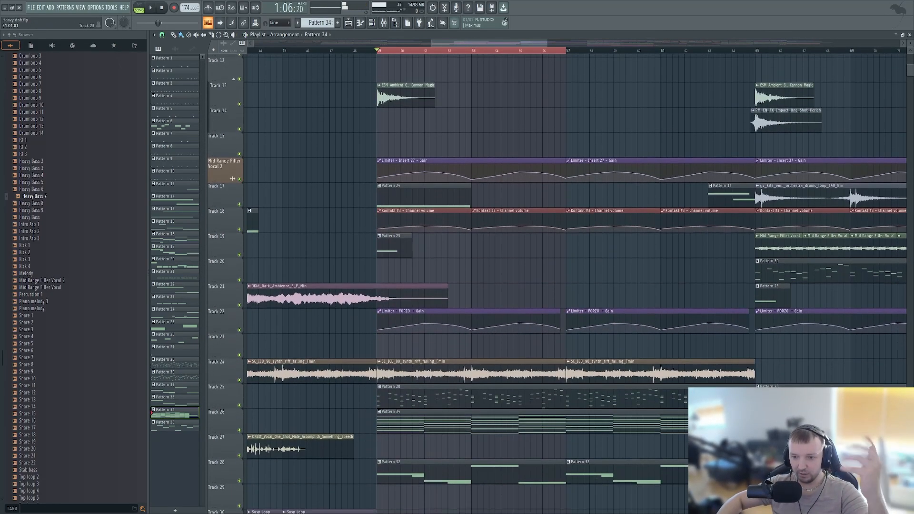
key(F7)
click(371, 22)
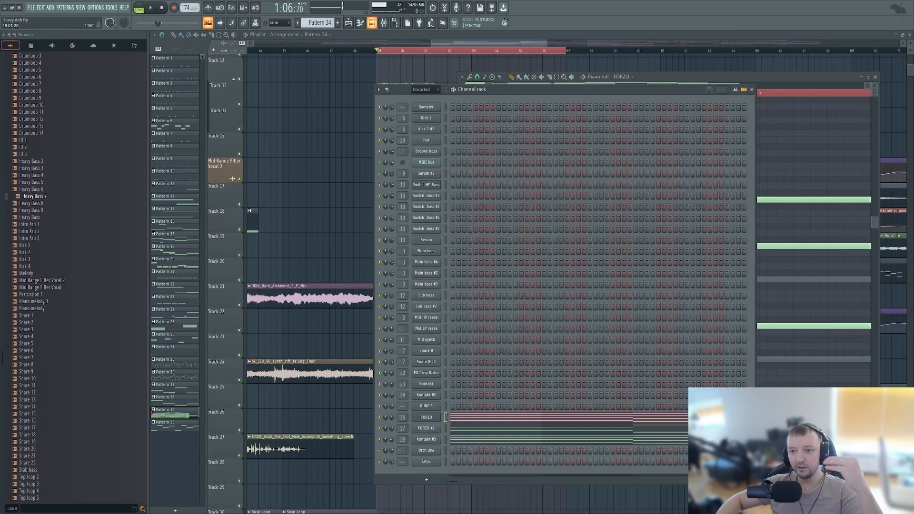
right_click(309, 146)
scroll(501, 171, up, 5)
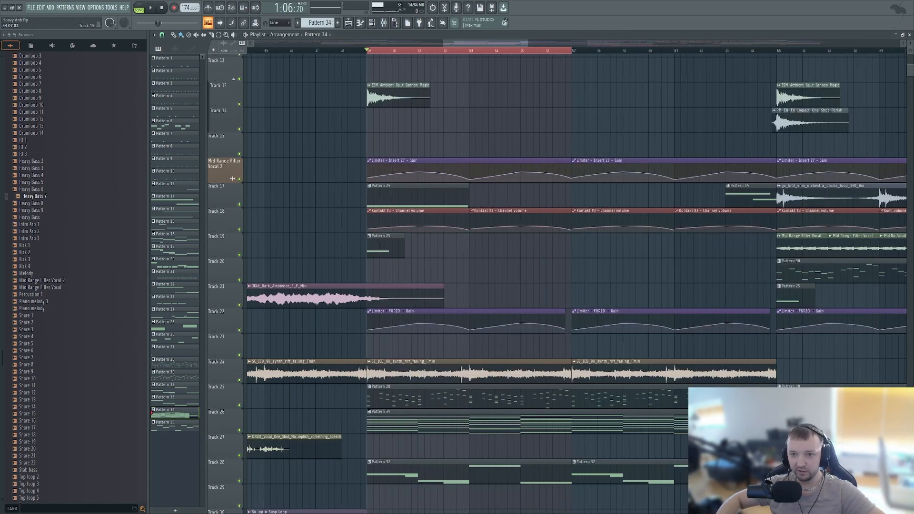
scroll(326, 174, down, 2)
scroll(333, 173, up, 3)
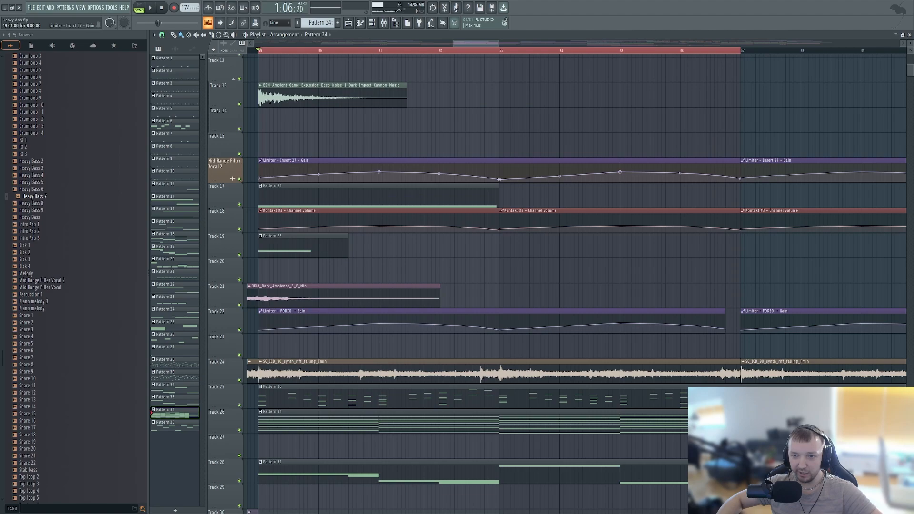
scroll(411, 324, down, 5)
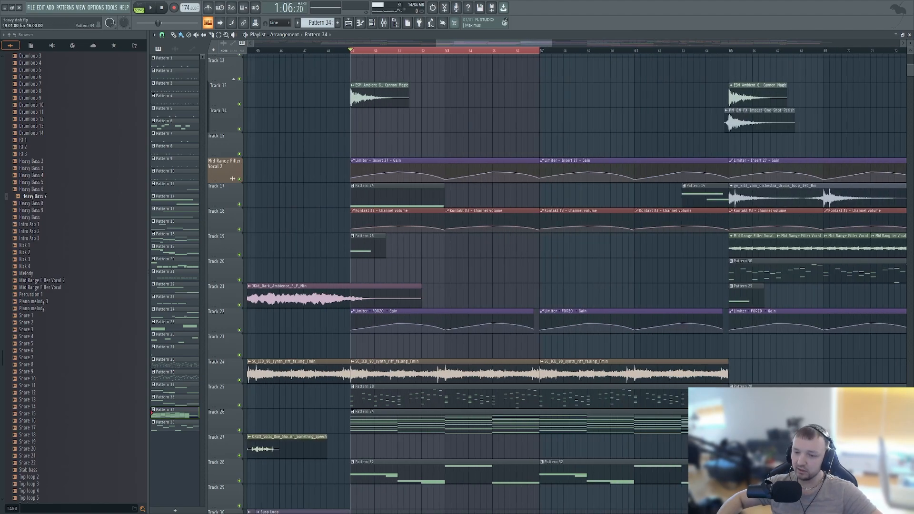
- Open Pattern 34's notes again and set the channel rack filter to All
double_click(411, 421)
click(372, 22)
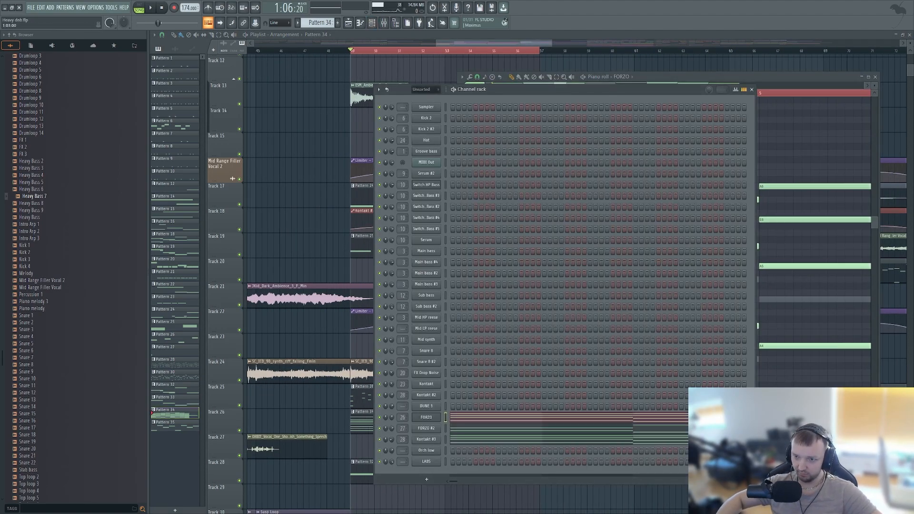
click(425, 90)
click(419, 97)
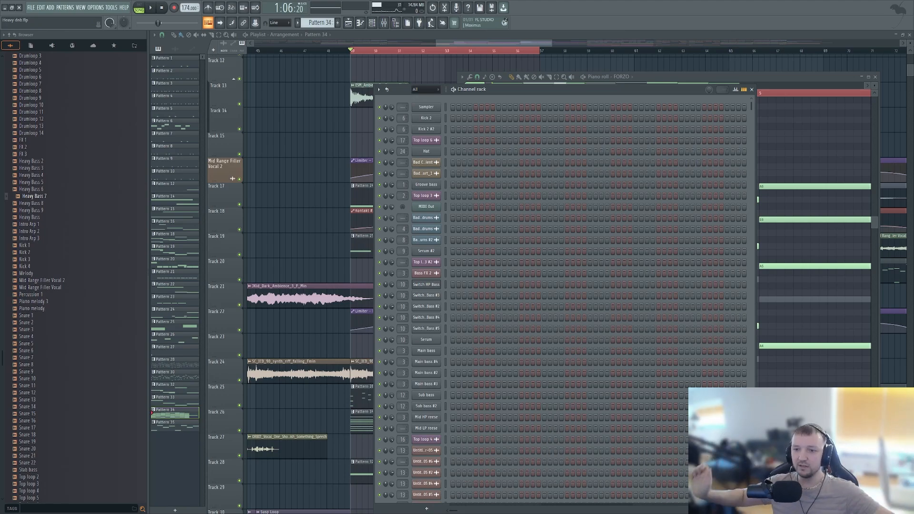
- Solo the FORZO channel in the channel rack and play Pattern 34 in pattern mode
scroll(426, 317, down, 10)
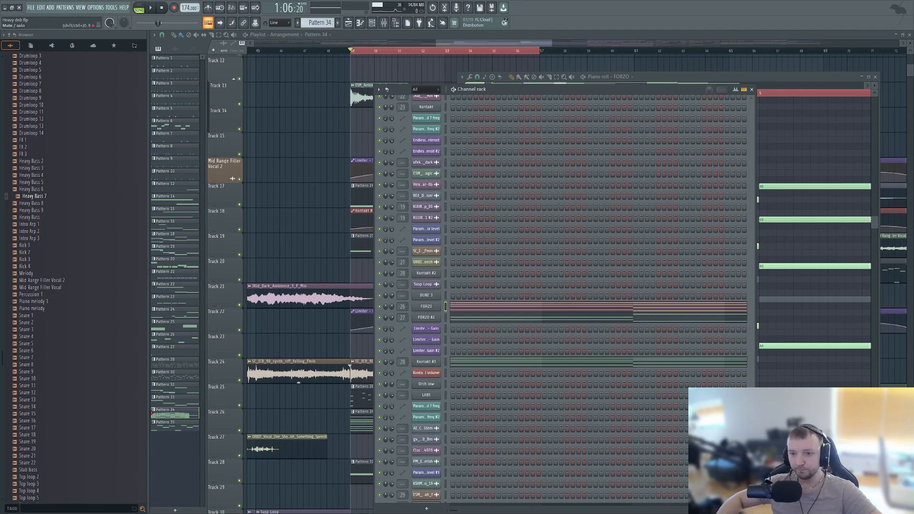
right_click(380, 307)
click(394, 319)
click(139, 8)
click(151, 7)
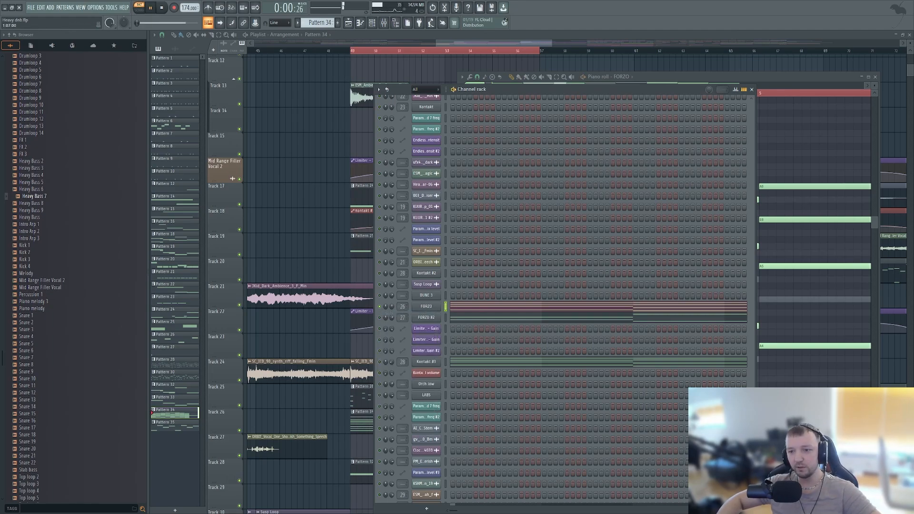
- Open the FORZO #2 instrument and add a Fruity Limiter to the last effect slot of the master mixer track
click(426, 317)
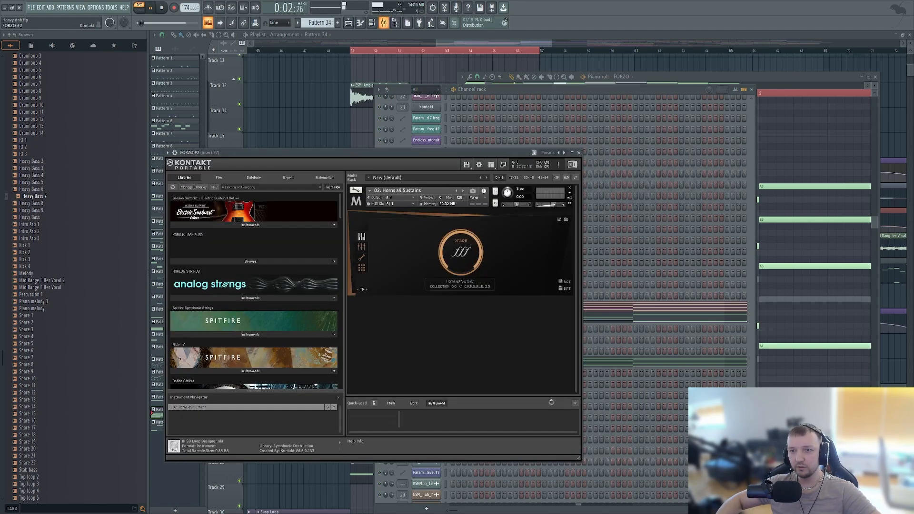
key(F9)
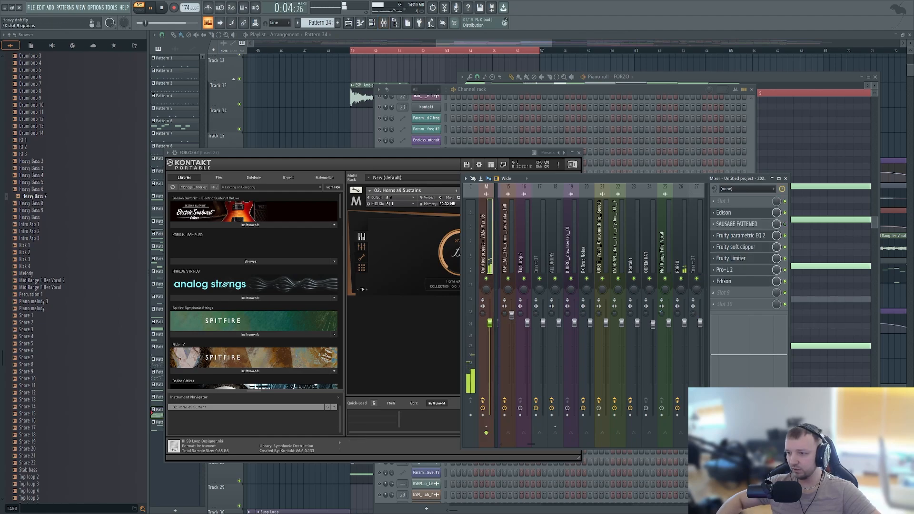
click(724, 304)
click(546, 321)
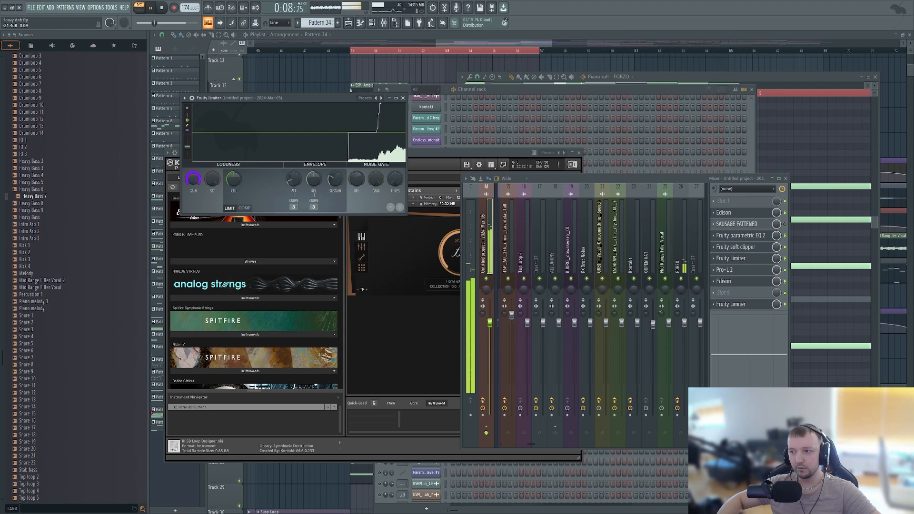
- Examine the full run of FORZO chord notes in the piano roll during playback, and stop playback
key(F7)
click(869, 77)
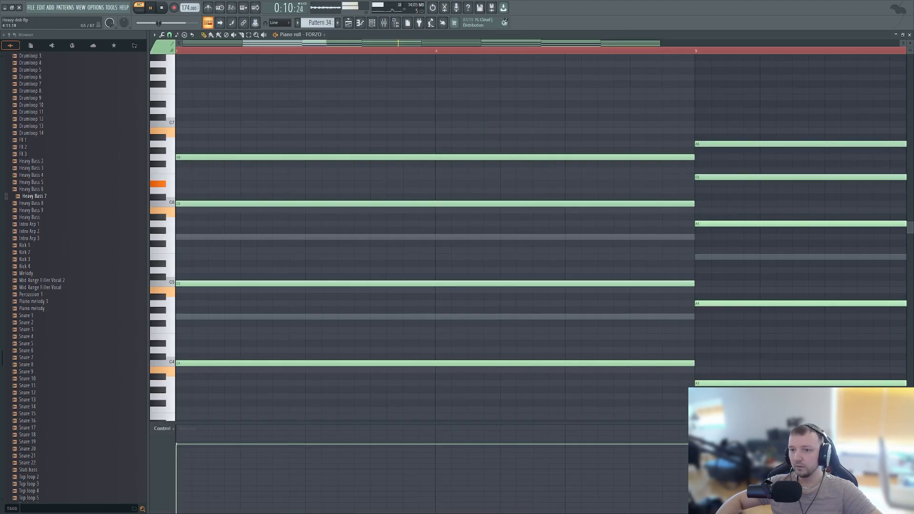
scroll(453, 270, down, 10)
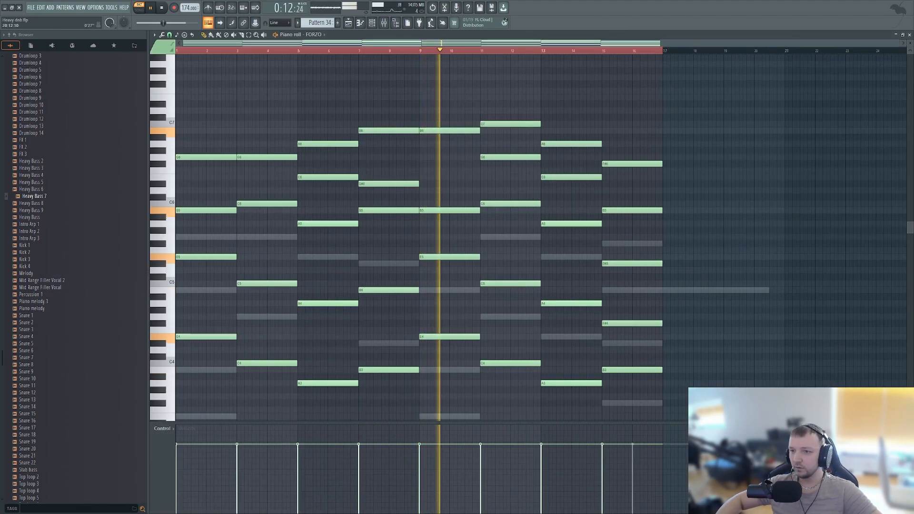
click(903, 34)
scroll(676, 246, down, 4)
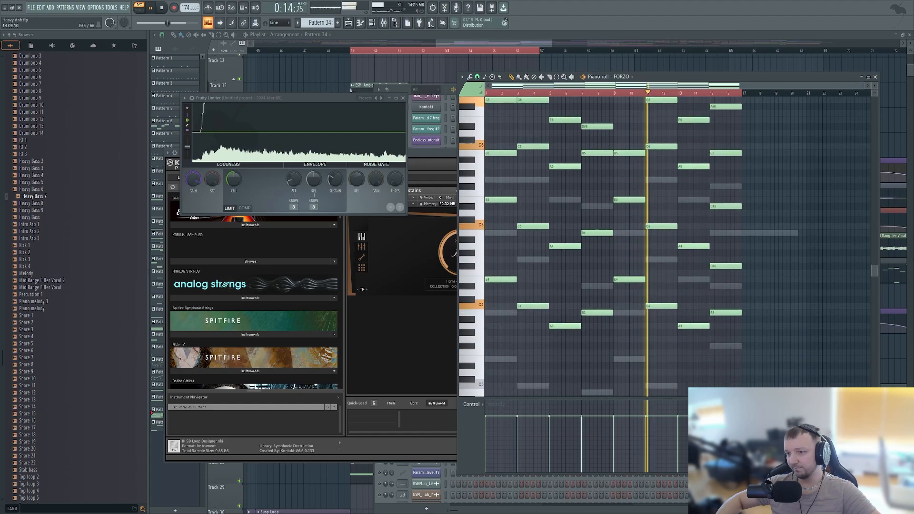
scroll(676, 246, up, 2)
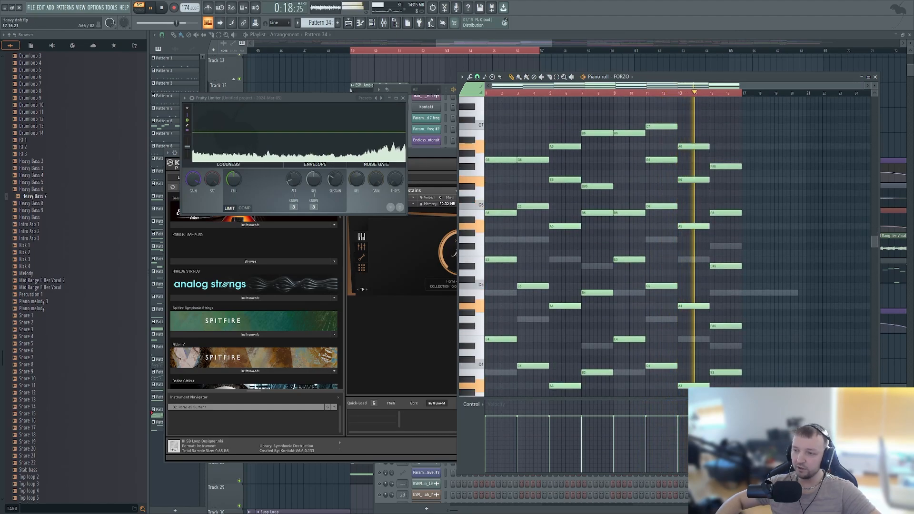
key(space)
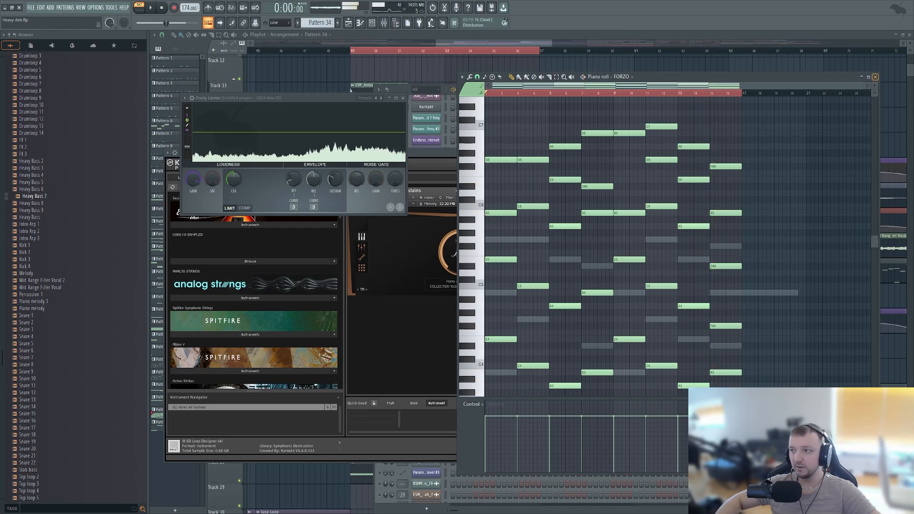
- Move the channel rack over the middle of the workspace and briefly reopen the FORZO notes from it
click(875, 76)
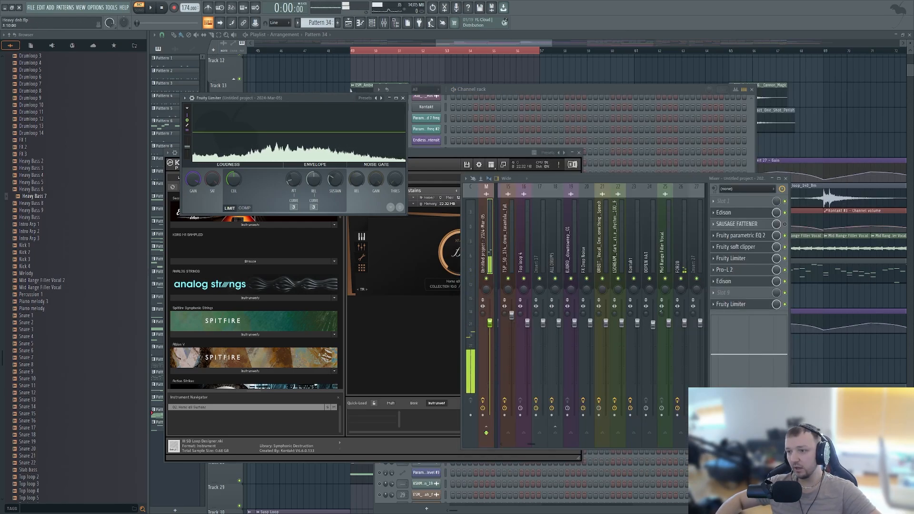
drag(657, 89, 545, 59)
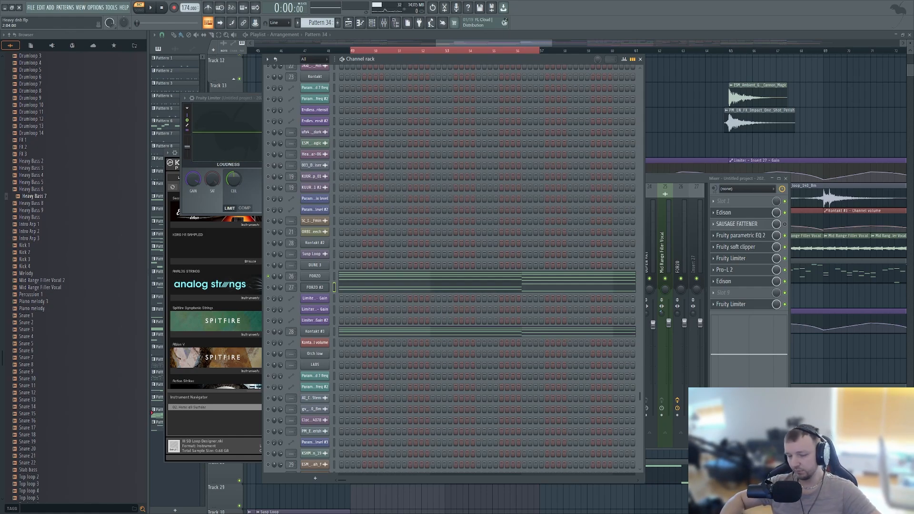
right_click(268, 287)
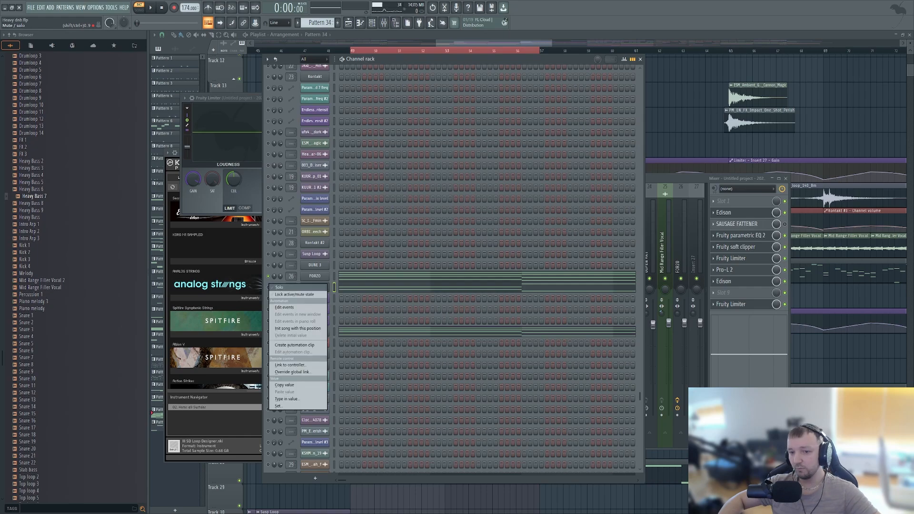
click(268, 287)
click(364, 276)
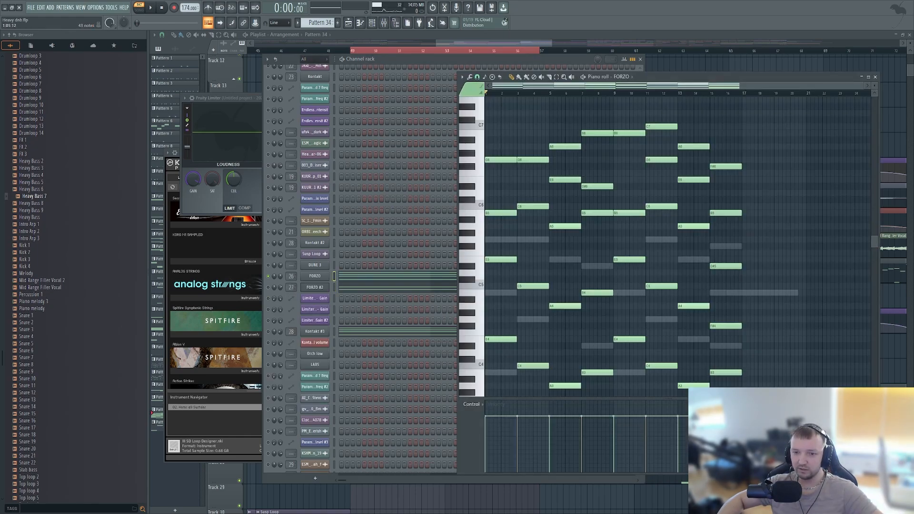
click(875, 77)
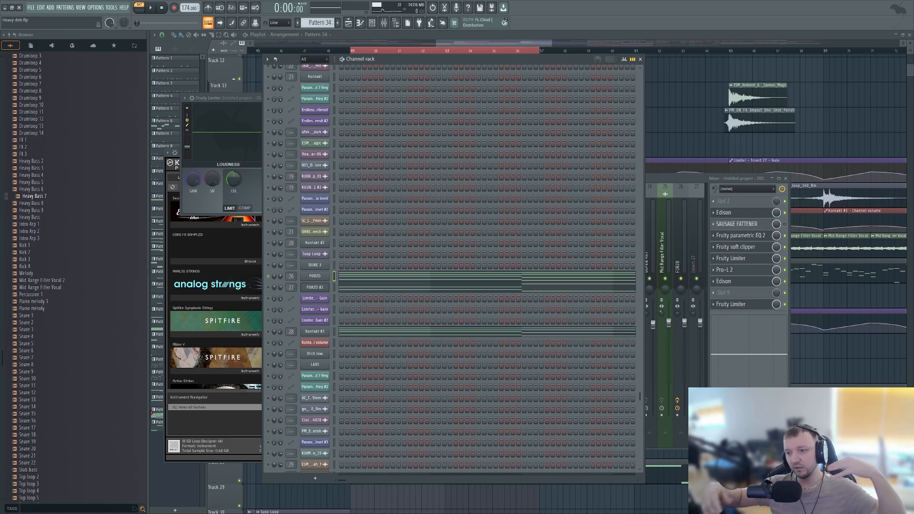
- Return to the playlist and look over the arrangement around the selected bars
right_click(864, 371)
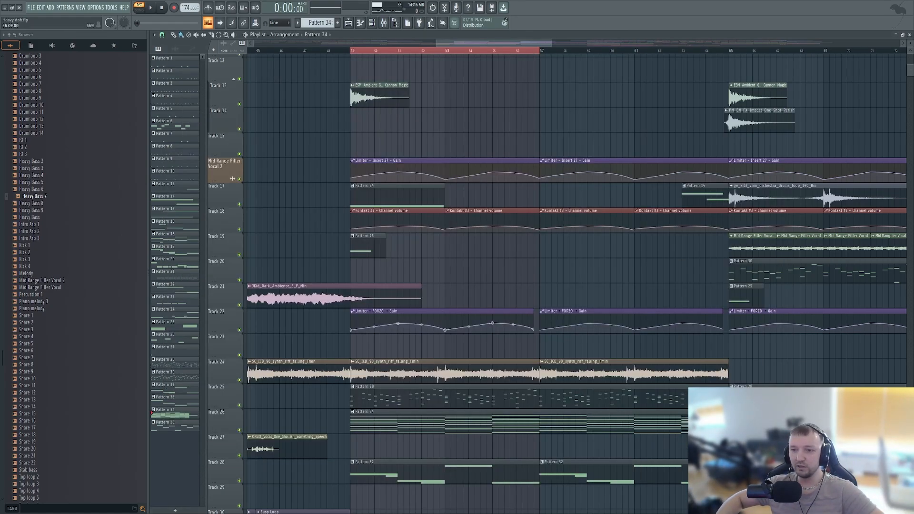
scroll(575, 381, down, 5)
scroll(634, 396, up, 3)
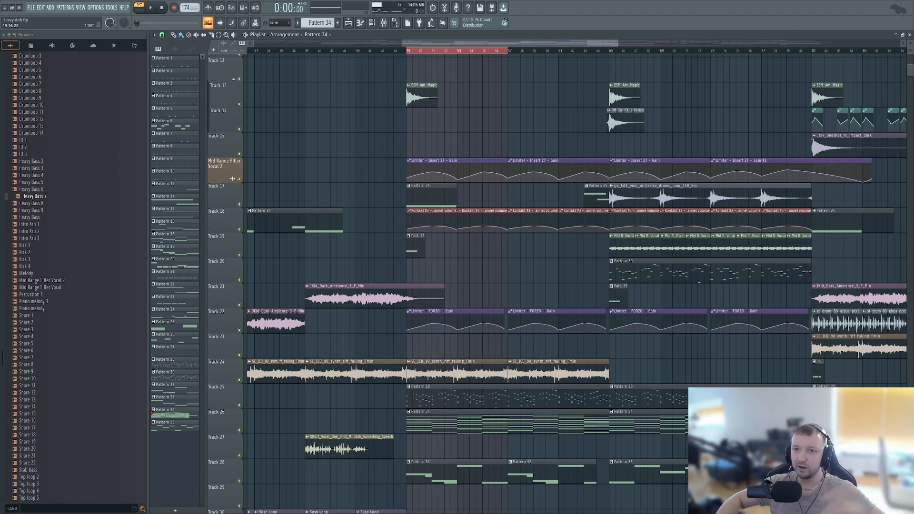
- Solo the FORZO #2 channel in the channel rack
key(F6)
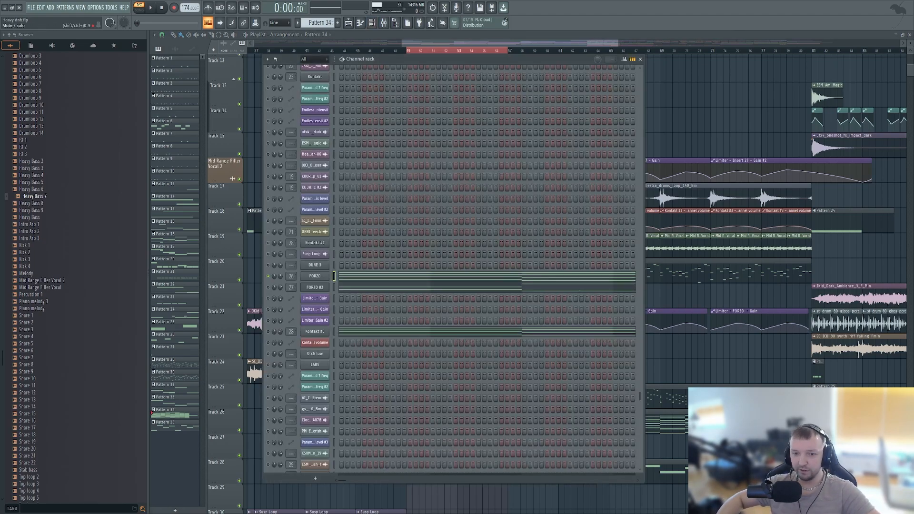
right_click(268, 288)
click(285, 297)
- Open FORZO #2's Kontakt window, place it clear of the channel list, and show the Metropolis Ark 1 horn instruments
click(314, 288)
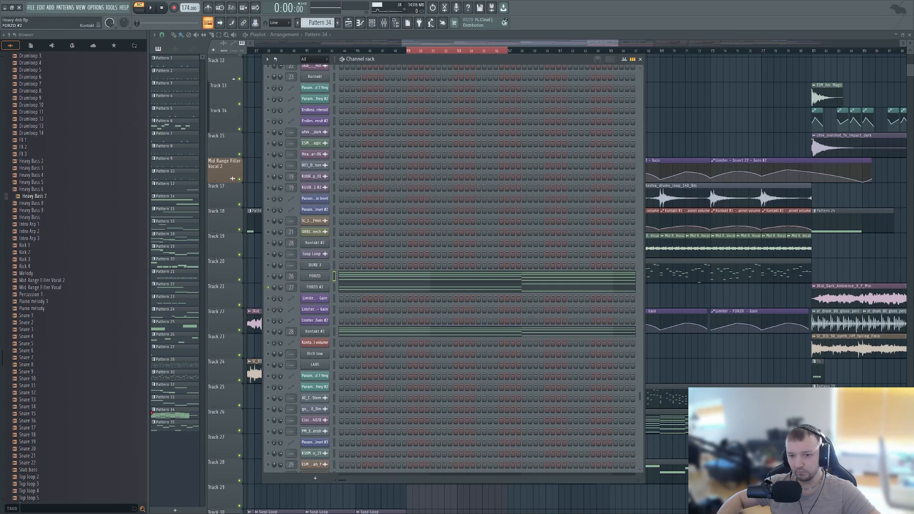
drag(324, 151, 606, 156)
scroll(535, 292, down, 6)
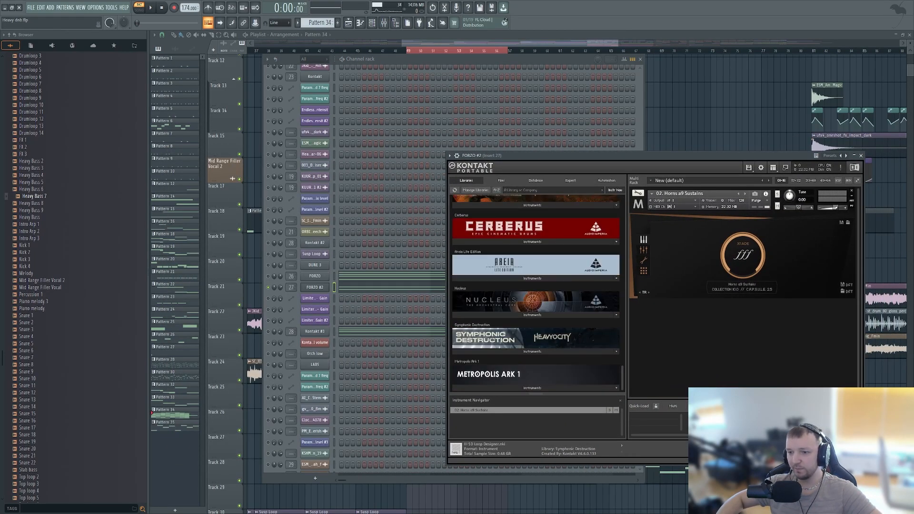
click(532, 388)
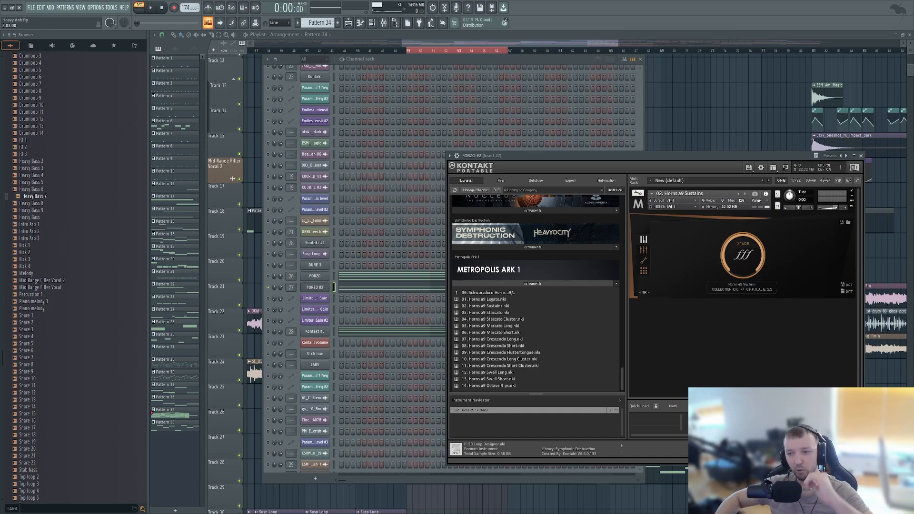
- Open the FORZO #2 notes in the piano roll and audition the low keys around C3
click(391, 287)
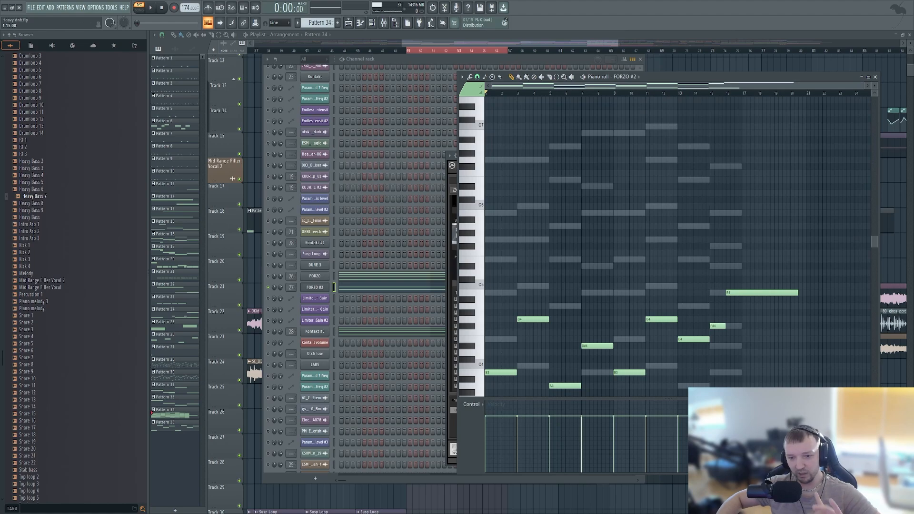
scroll(472, 220, down, 8)
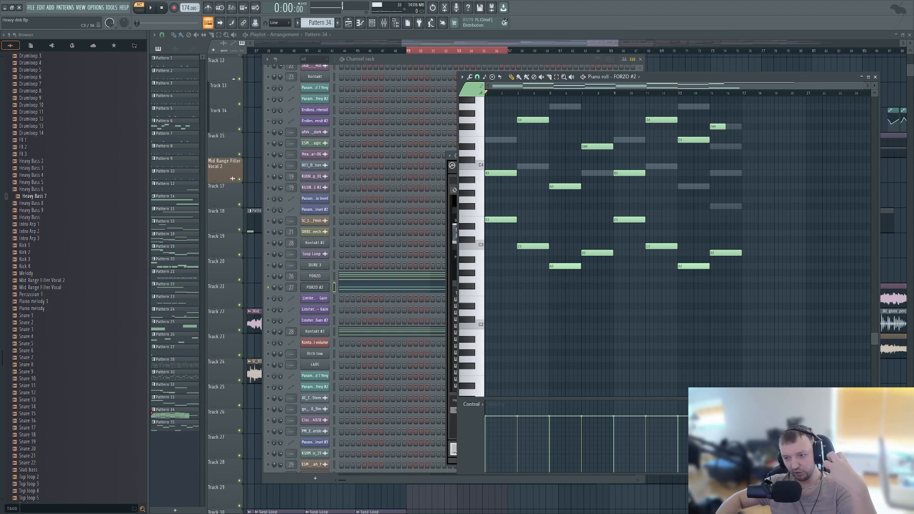
click(476, 245)
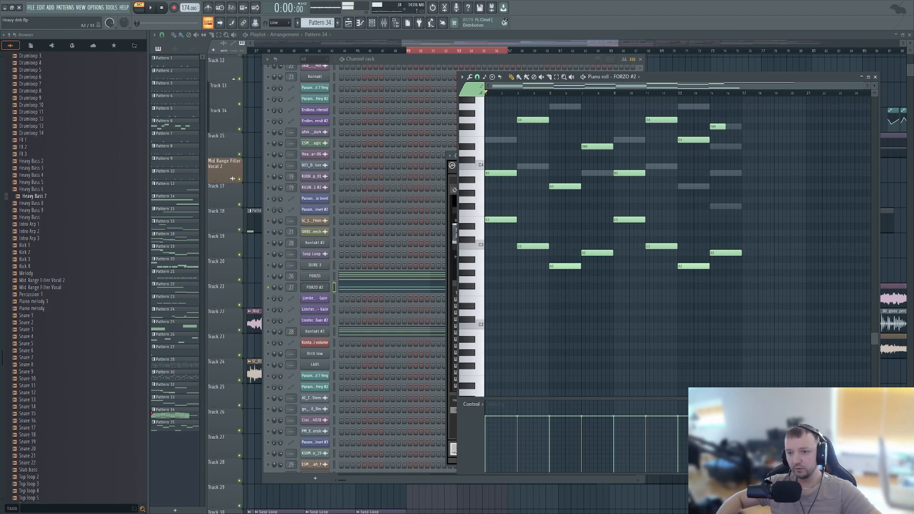
click(471, 266)
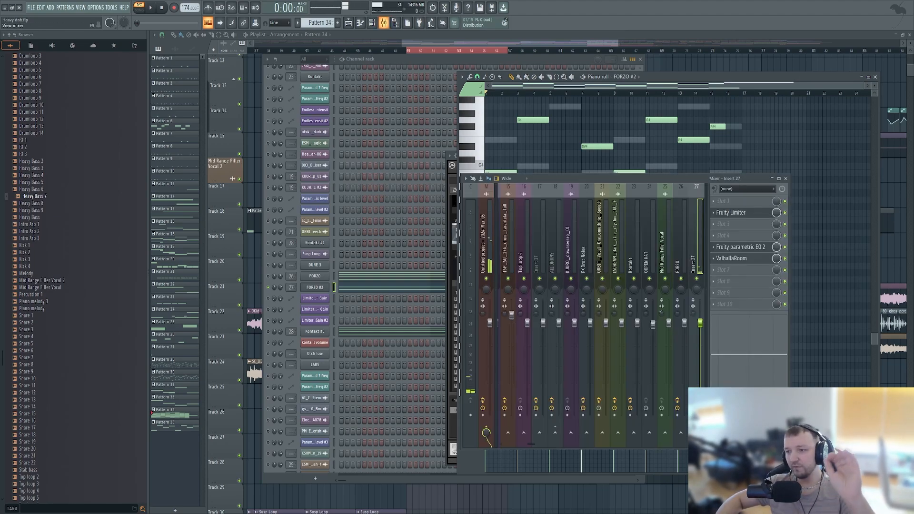
- Inspect the Fruity parametric EQ 2 on mixer Insert 27, and audition keys below C4 in the FORZO #2 piano roll
key(F9)
click(740, 247)
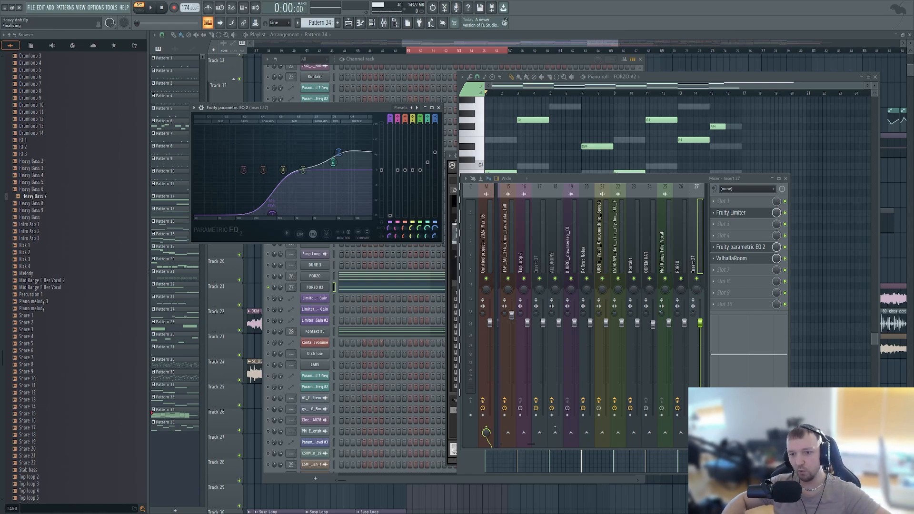
key(F7)
key(F7)
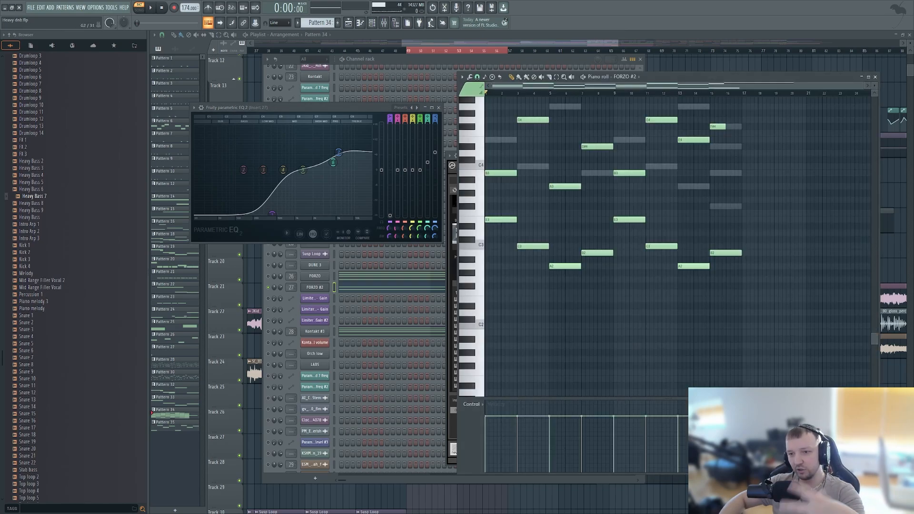
click(479, 212)
click(479, 221)
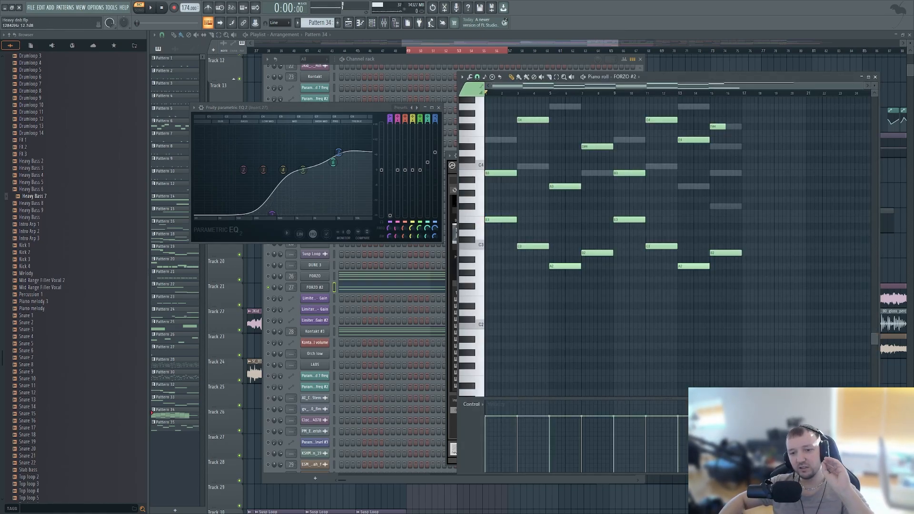
- Unmute FORZO alongside FORZO #2, play both layers while watching Insert 27's parametric EQ, and stop playback
key(F9)
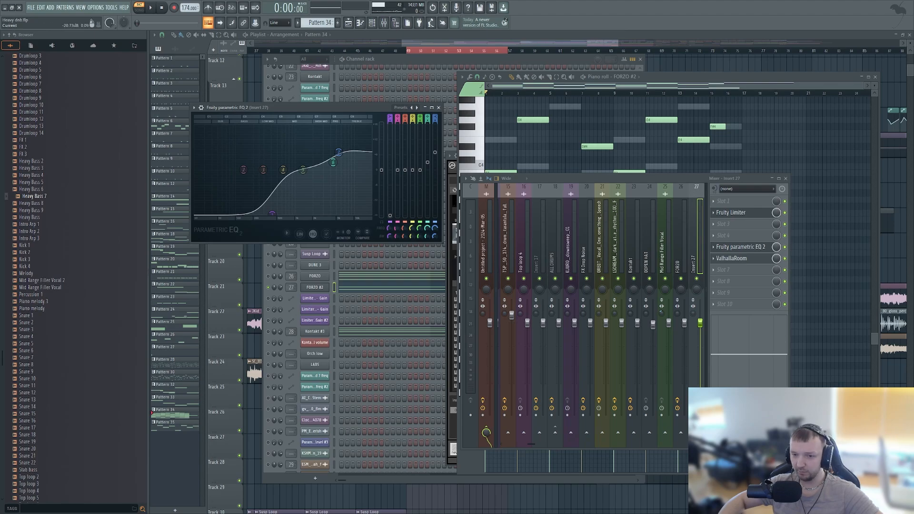
click(268, 276)
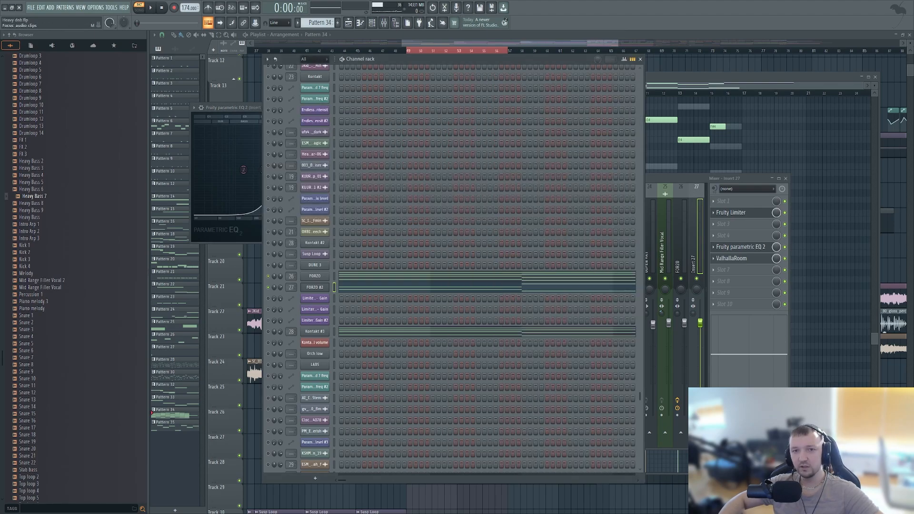
click(151, 8)
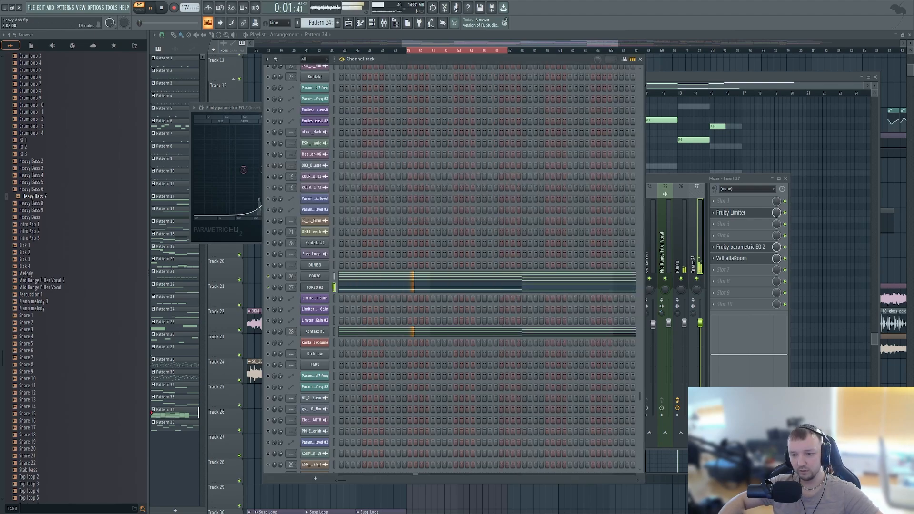
click(740, 247)
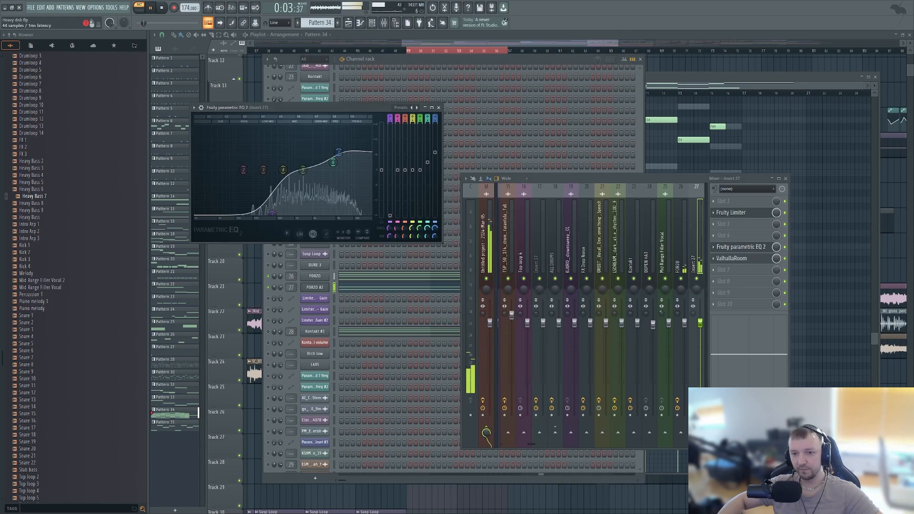
key(space)
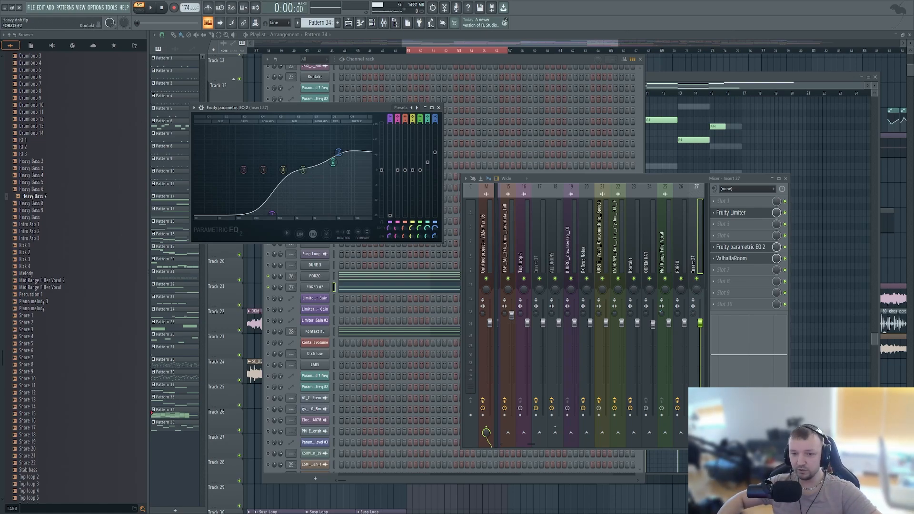
- Reopen the FORZO #2 instrument and list the Metropolis Ark 1 library's horn patches again
click(315, 287)
scroll(535, 295, down, 8)
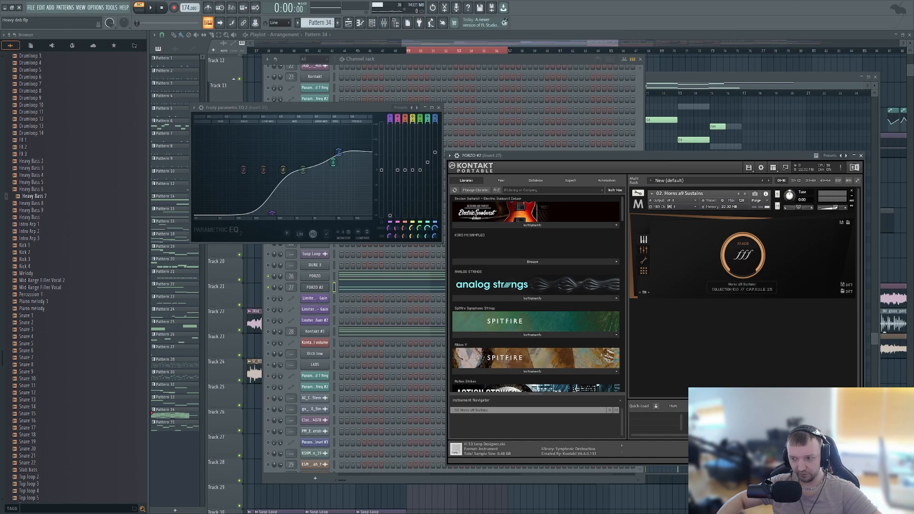
click(532, 388)
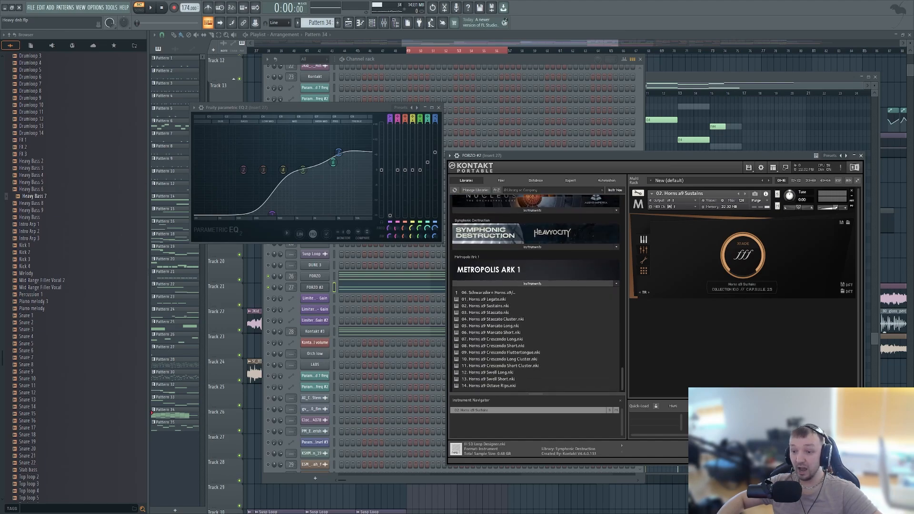
- Go back up through the Metropolis Ark 1 folders from the horn patches to the library's top-level folder list
double_click(488, 292)
double_click(483, 319)
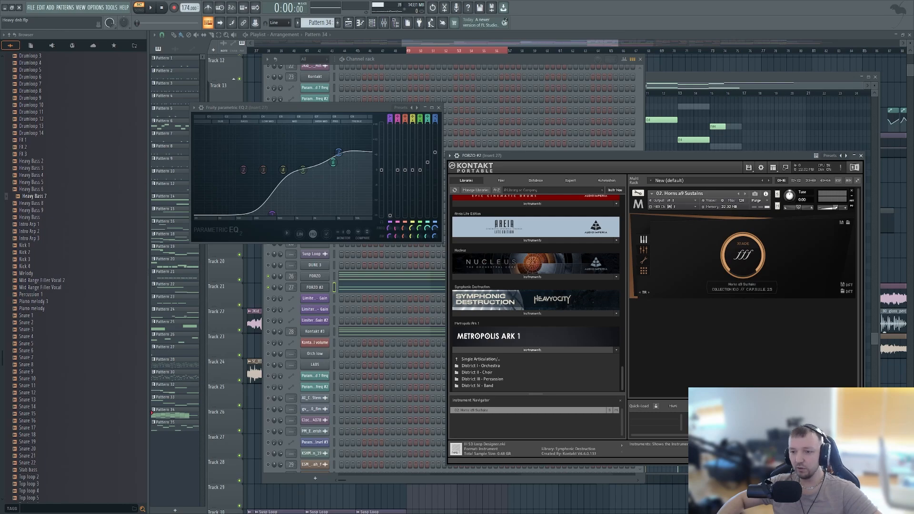
double_click(481, 360)
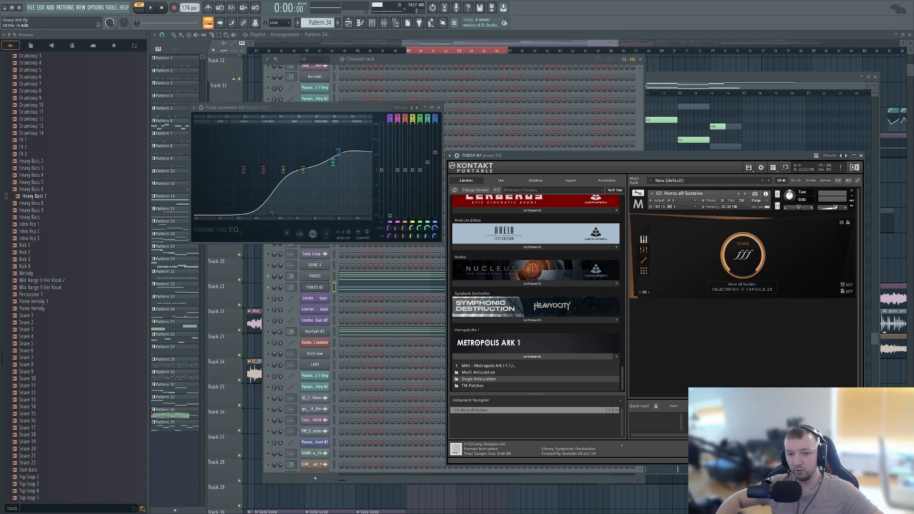
- Solo the Kontakt #3 channel, play it, open its Violins 2 instrument, stop playback and place the instrument window beside the channel rack
right_click(268, 331)
click(281, 336)
key(space)
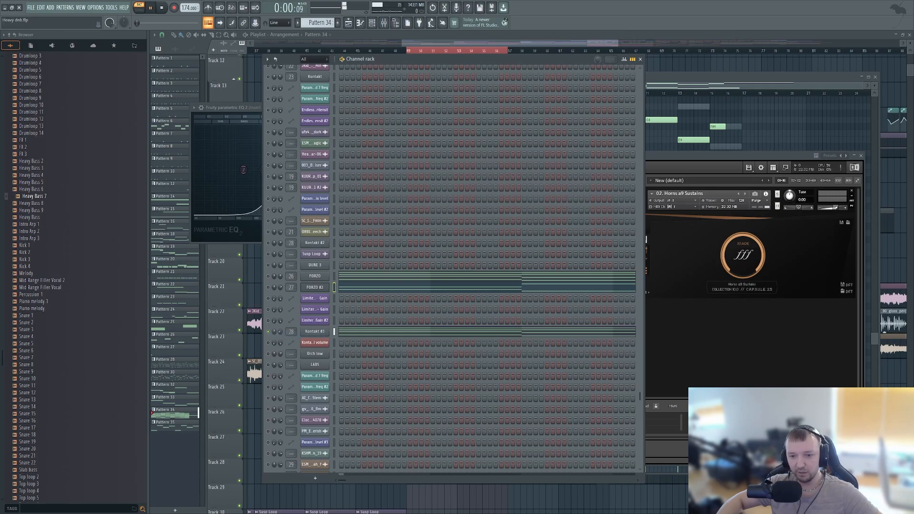
click(315, 332)
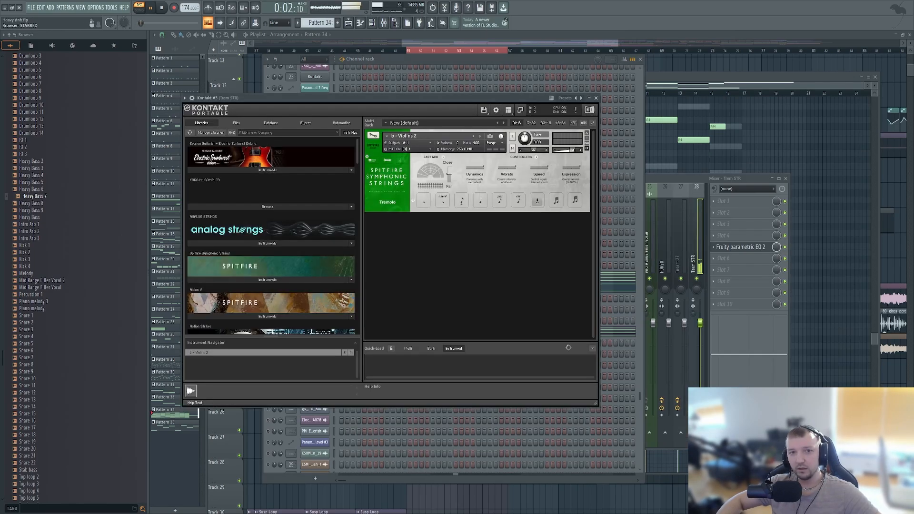
click(138, 8)
key(space)
click(139, 7)
drag(285, 97, 555, 160)
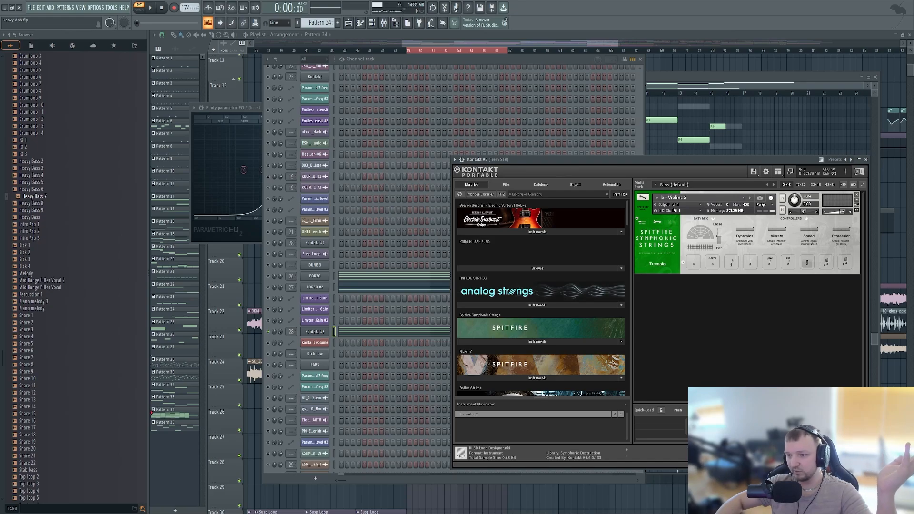
- Browse the Kontakt libraries in Kontakt #3 and examine the string patches of Orchestral Essentials
scroll(540, 297, down, 10)
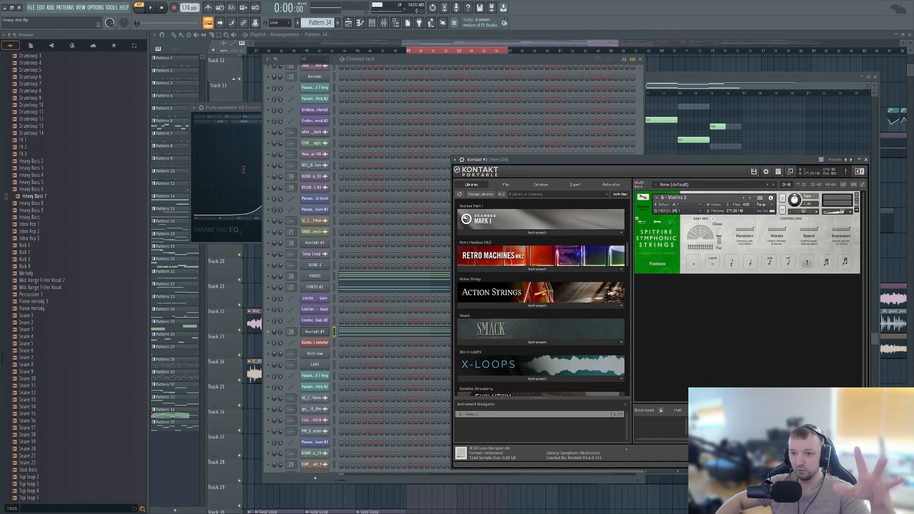
scroll(541, 298, up, 10)
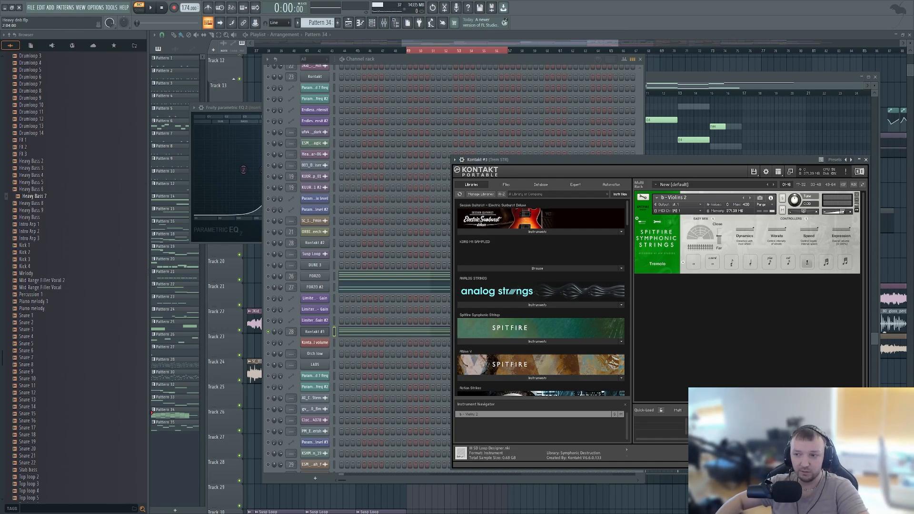
scroll(540, 295, down, 10)
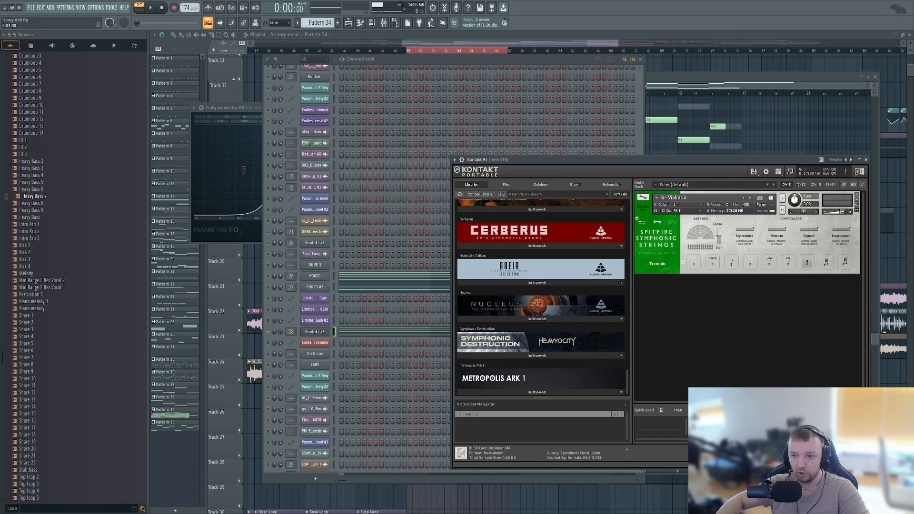
scroll(540, 295, up, 15)
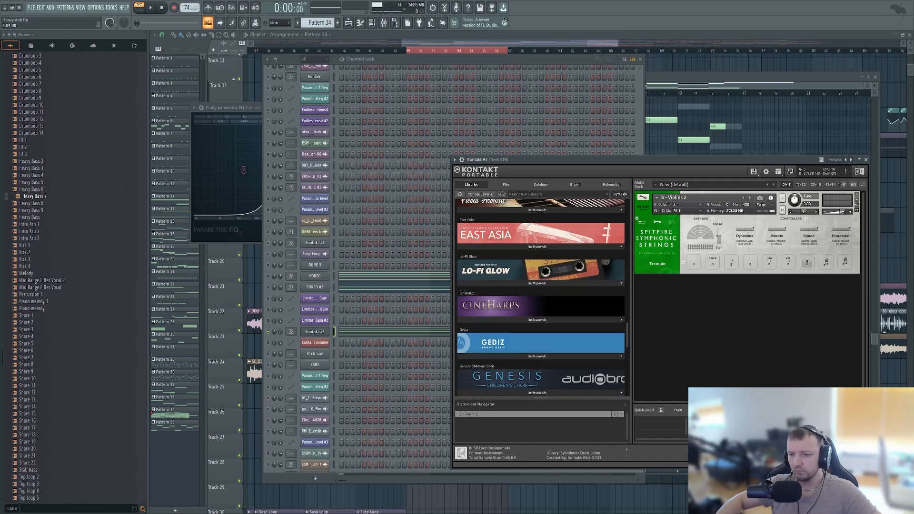
scroll(542, 297, up, 4)
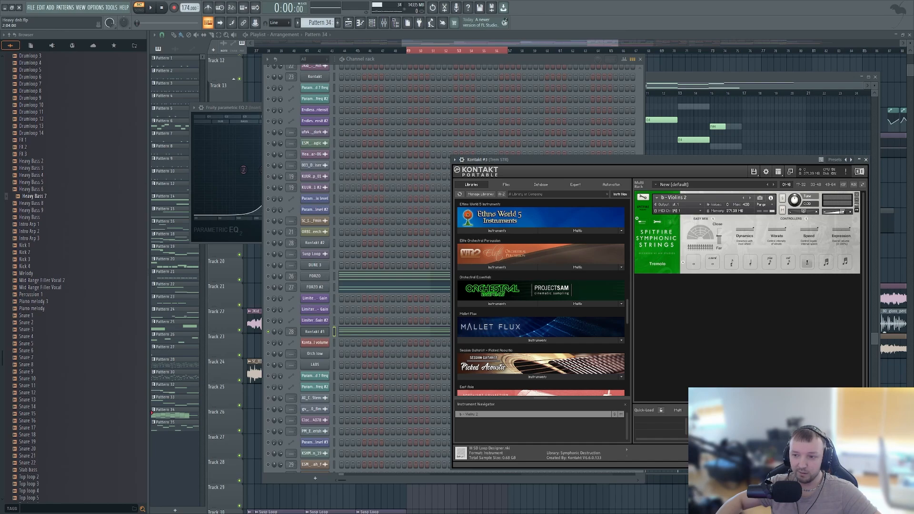
click(497, 303)
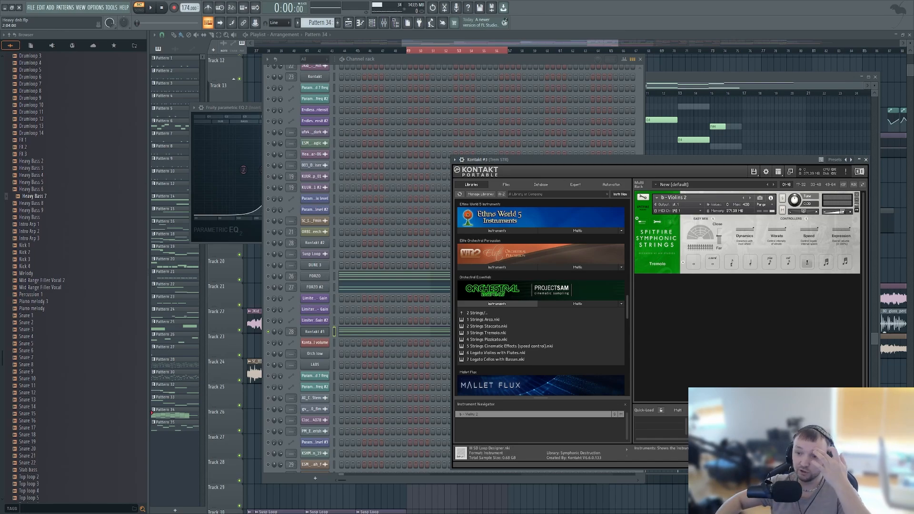
click(497, 304)
scroll(496, 304, up, 5)
scroll(497, 304, down, 3)
scroll(540, 295, down, 3)
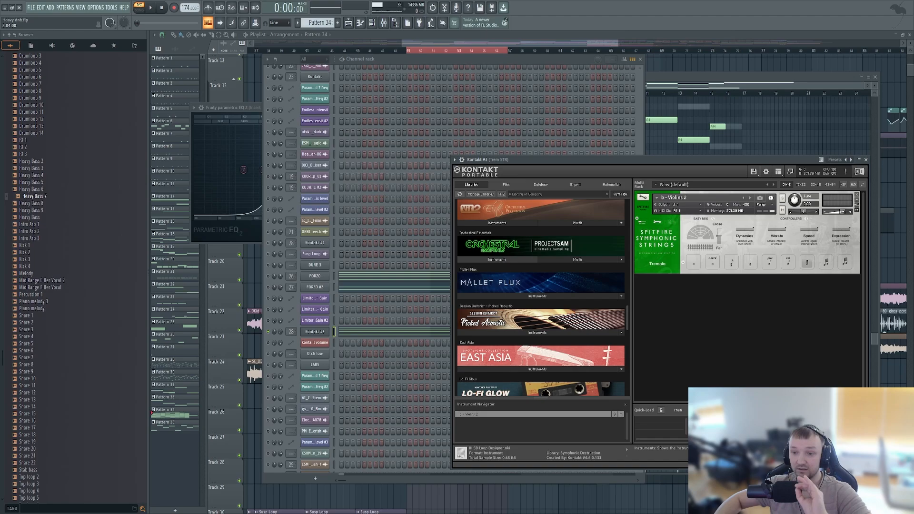
scroll(541, 295, up, 3)
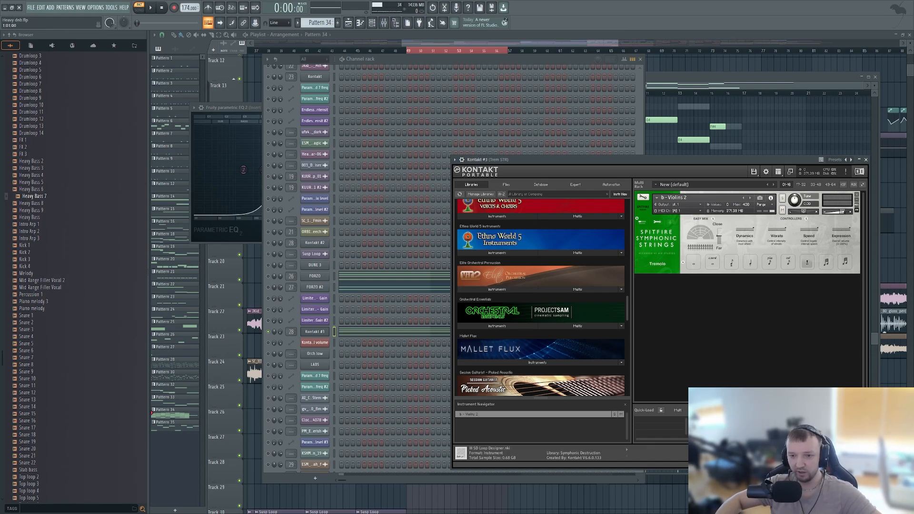
- Audition Kontakt #3 in Pattern 34 on its own, stop playback, and unmute FORZO and FORZO #2 alongside it
click(268, 287)
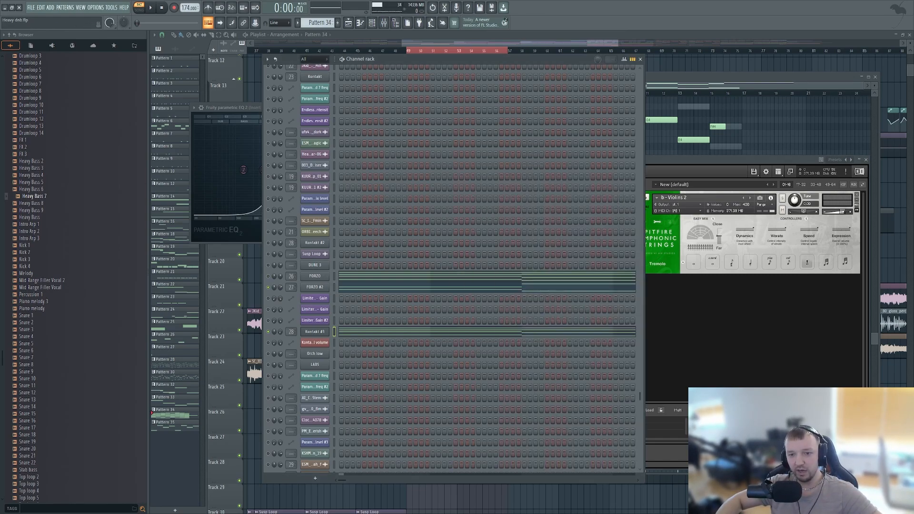
key(space)
key(space)
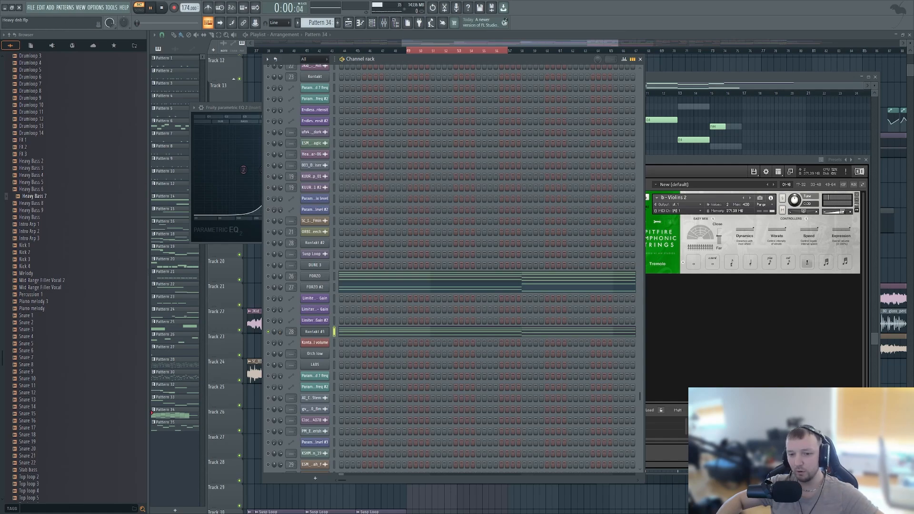
key(space)
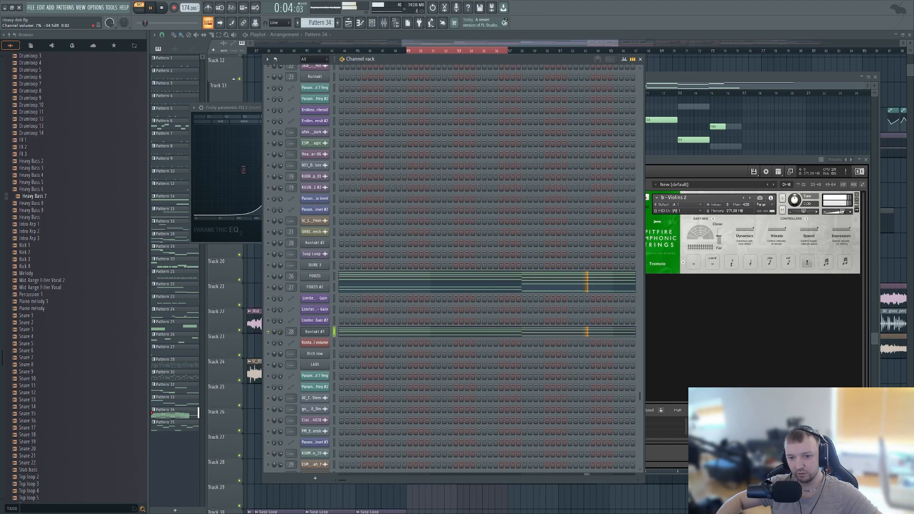
key(space)
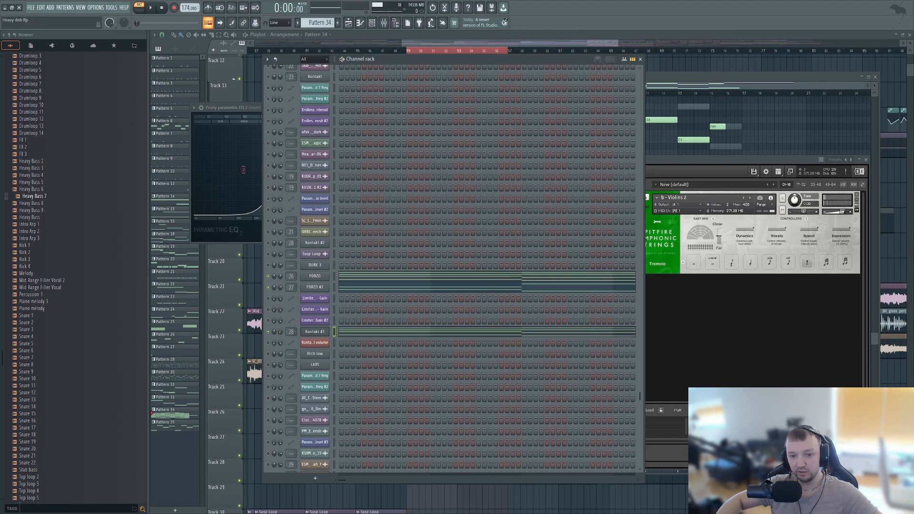
- Play FORZO, FORZO #2 and Kontakt #3 together while watching their levels in the mixer, and stop playback
key(space)
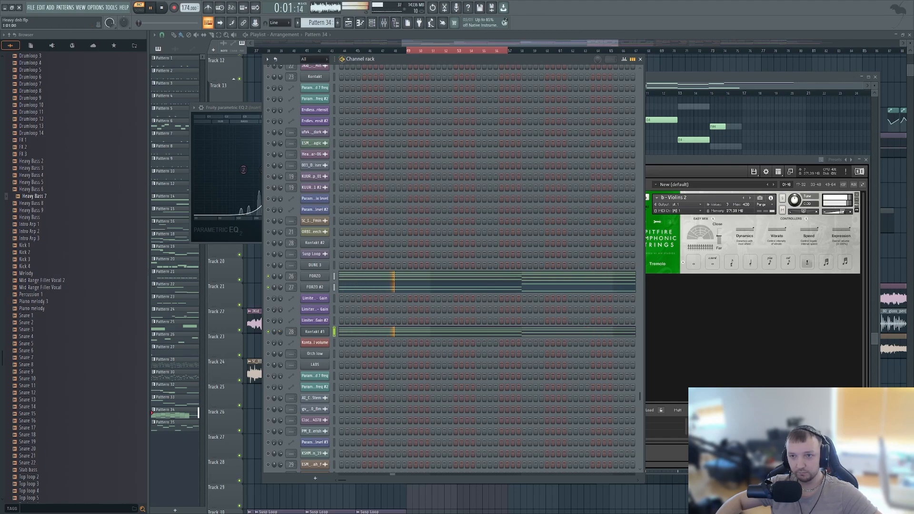
key(F9)
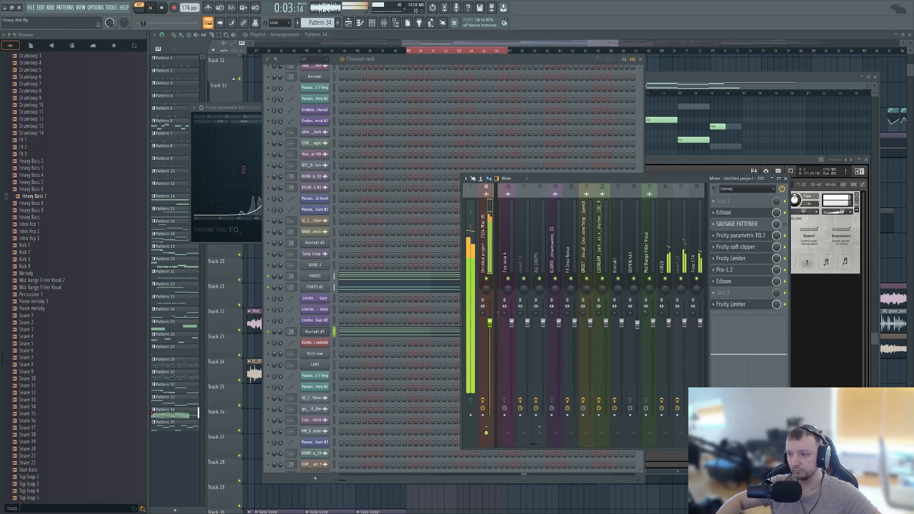
key(space)
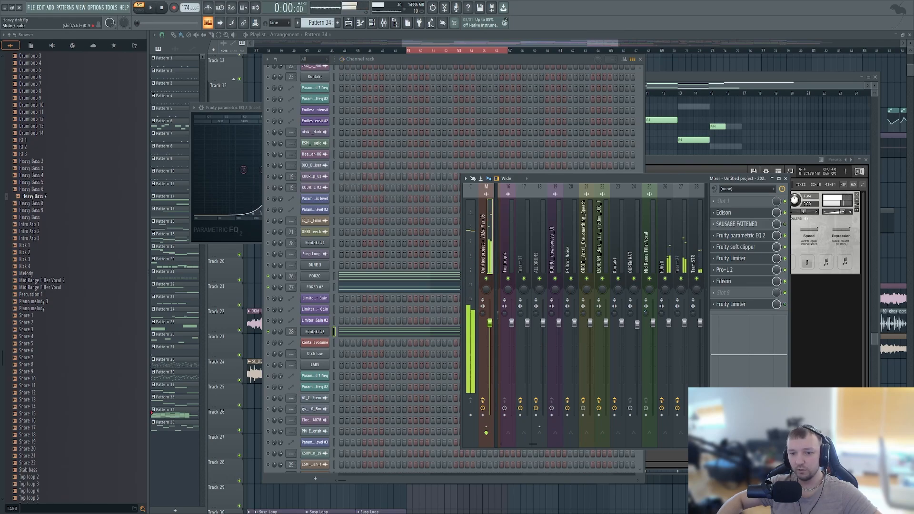
- Solo FORZO in the channel rack and release the solo so that all channels are unmuted
right_click(268, 275)
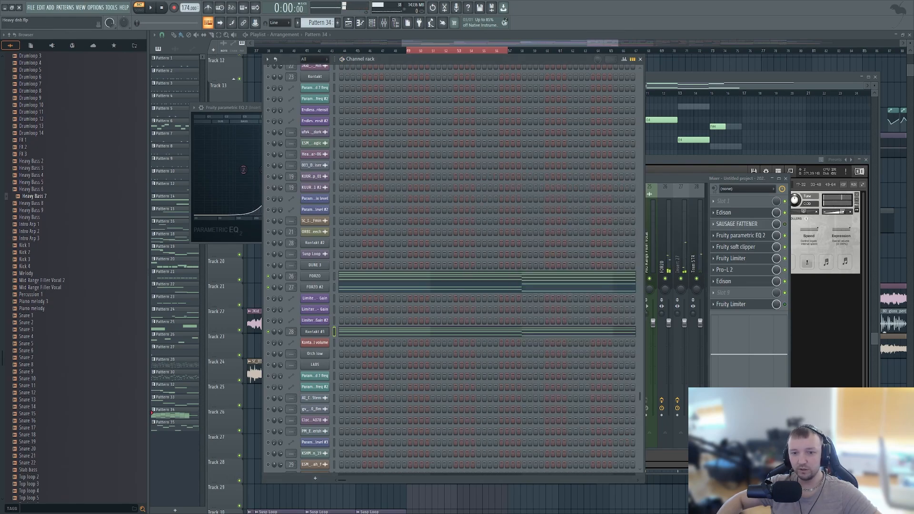
click(276, 280)
right_click(268, 275)
click(276, 280)
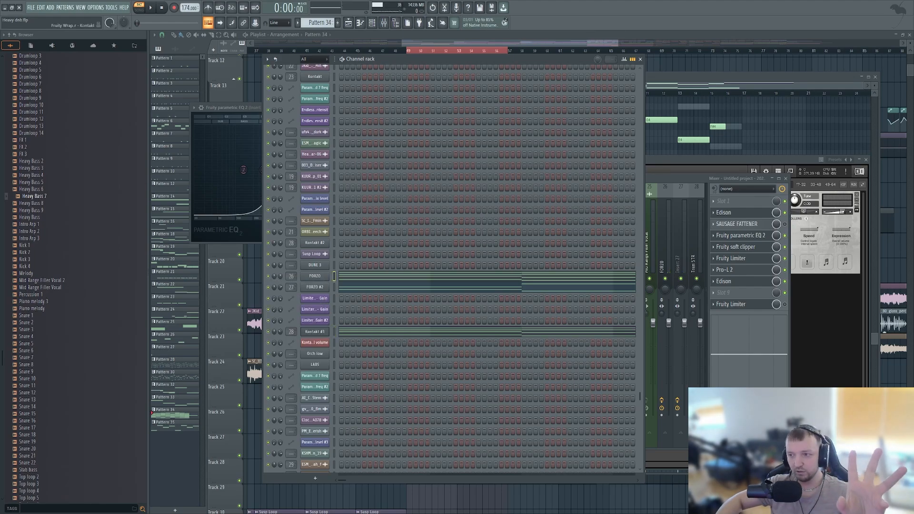
- Open the FORZO instrument, show its mixer track in front, and play the pattern briefly
key(F9)
click(314, 276)
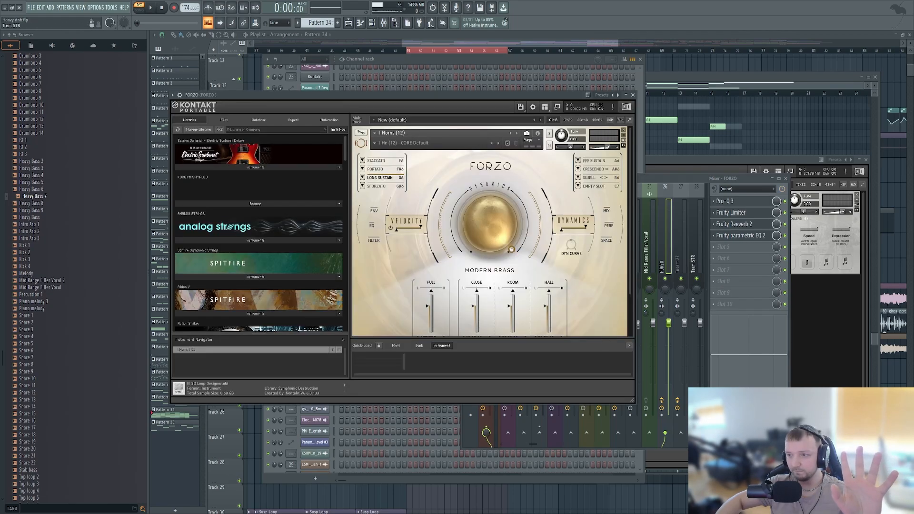
click(665, 229)
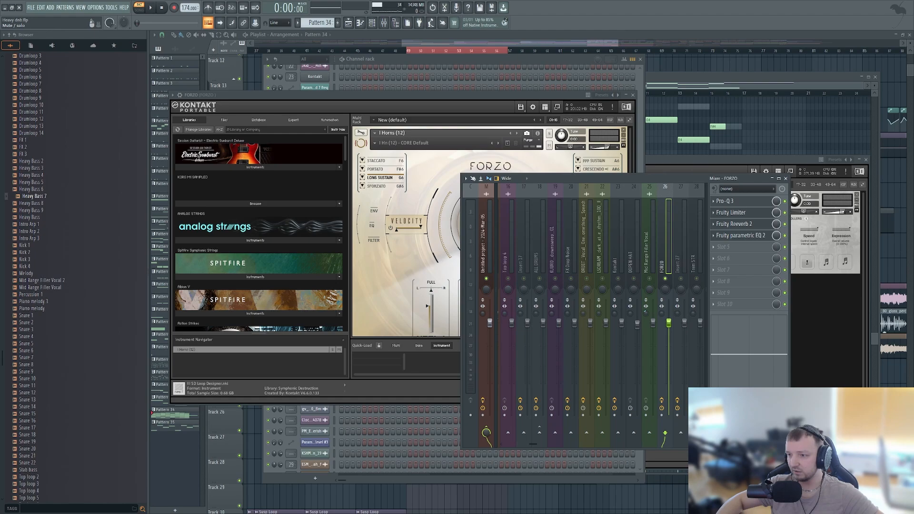
key(space)
key(space)
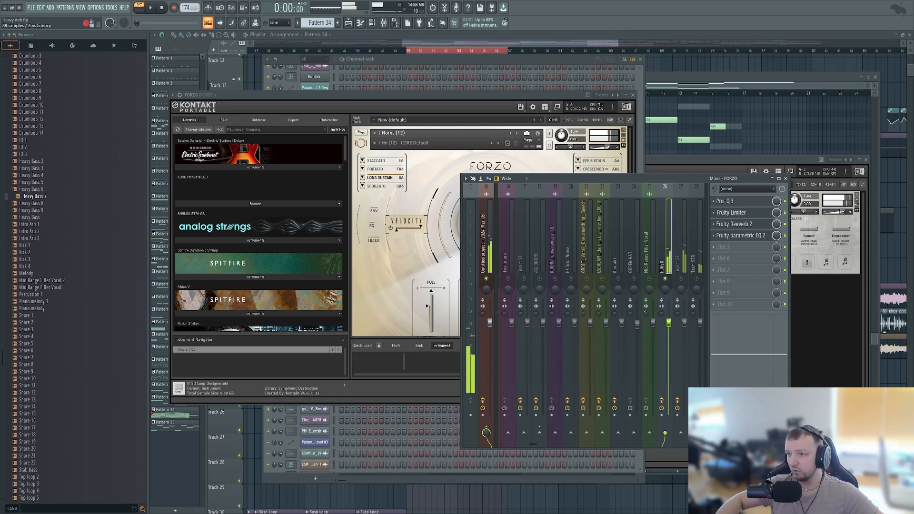
- Open Fruity parametric EQ 2 on the FORZO mixer track, nudge band 4 slightly, and arrange the EQ beside the FORZO instrument
click(740, 235)
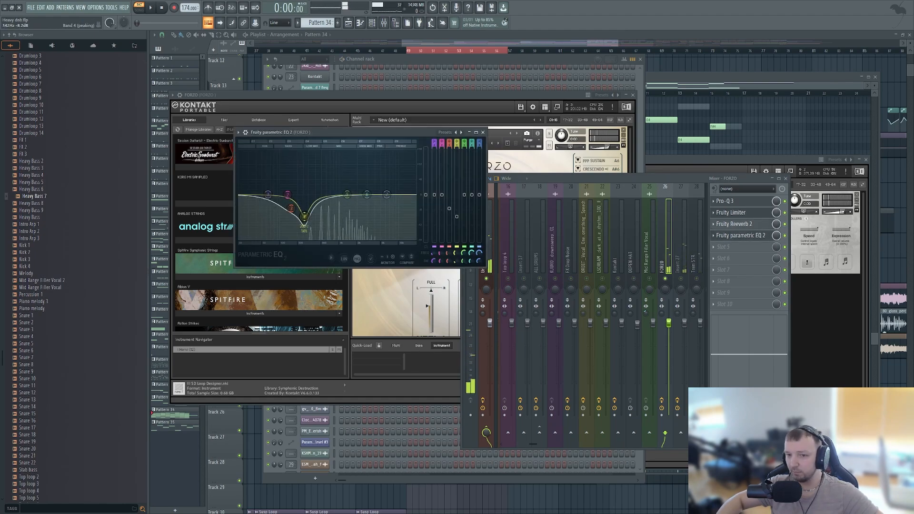
drag(304, 217, 303, 215)
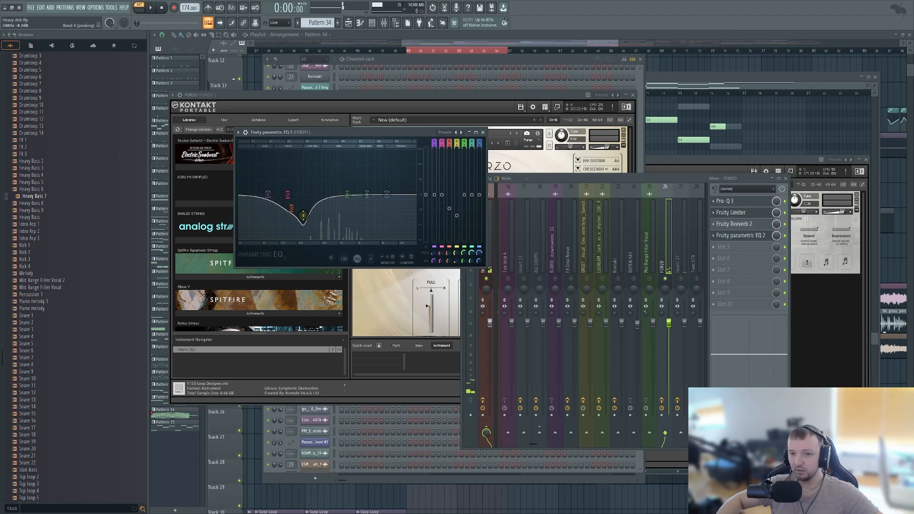
drag(362, 133, 525, 260)
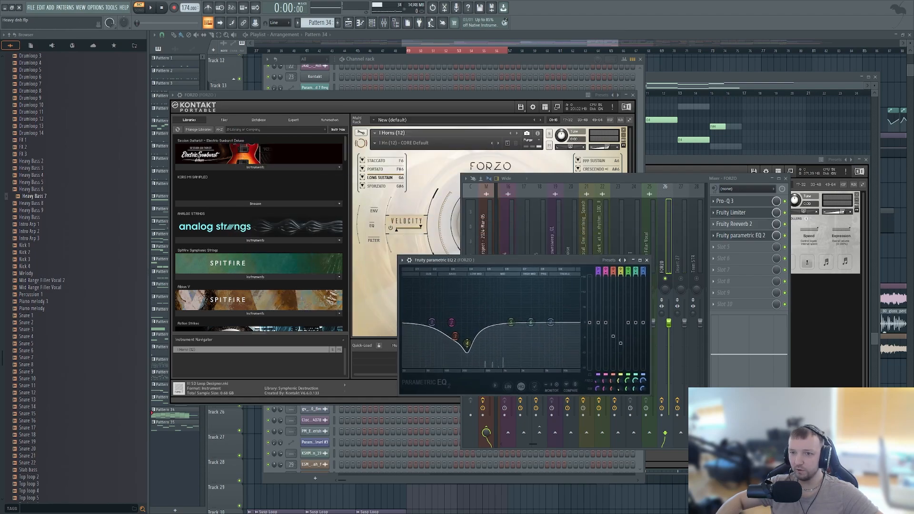
drag(409, 95, 391, 78)
click(629, 261)
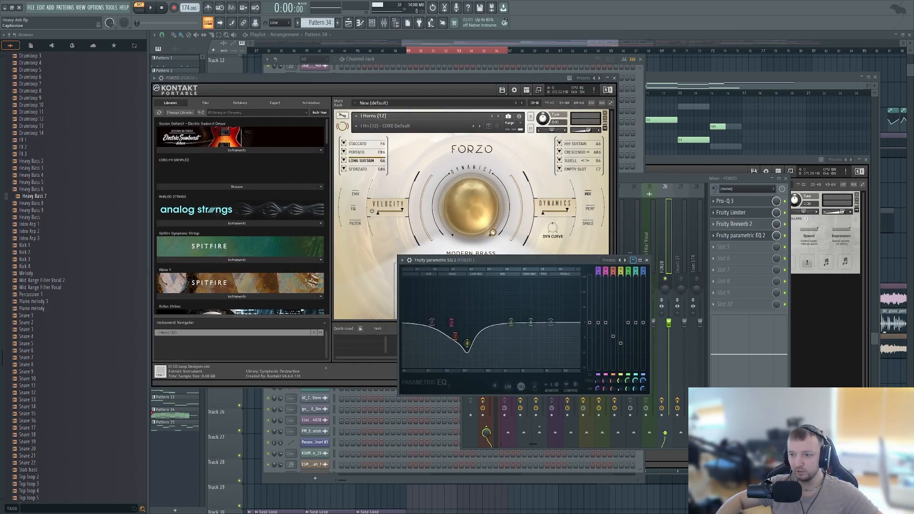
drag(629, 261, 721, 302)
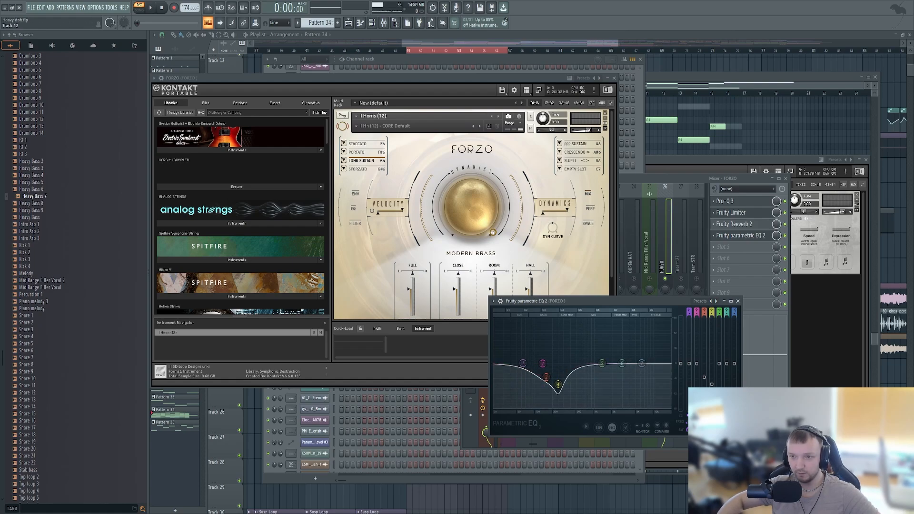
drag(590, 301, 696, 257)
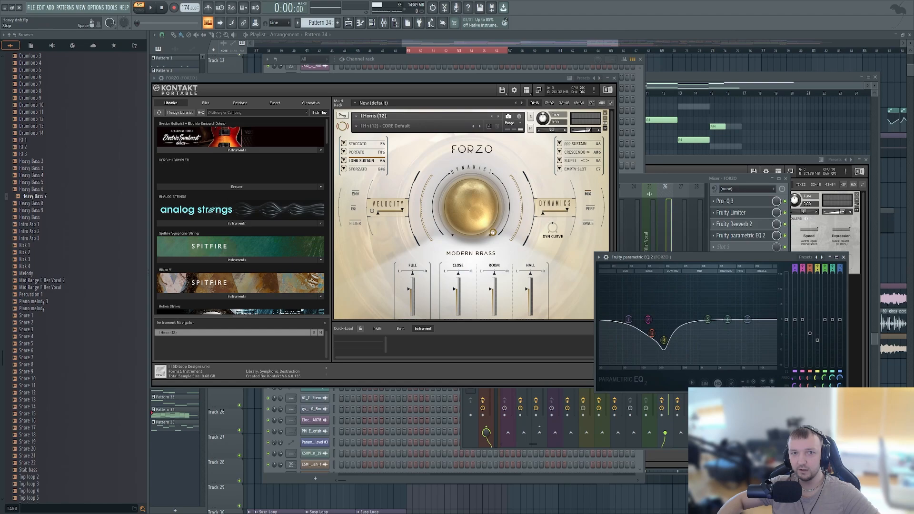
- Play the pattern while watching FORZO's EQ, stop, toggle the Fruity parametric EQ 2 effect on its mixer track, and play again to compare
click(150, 7)
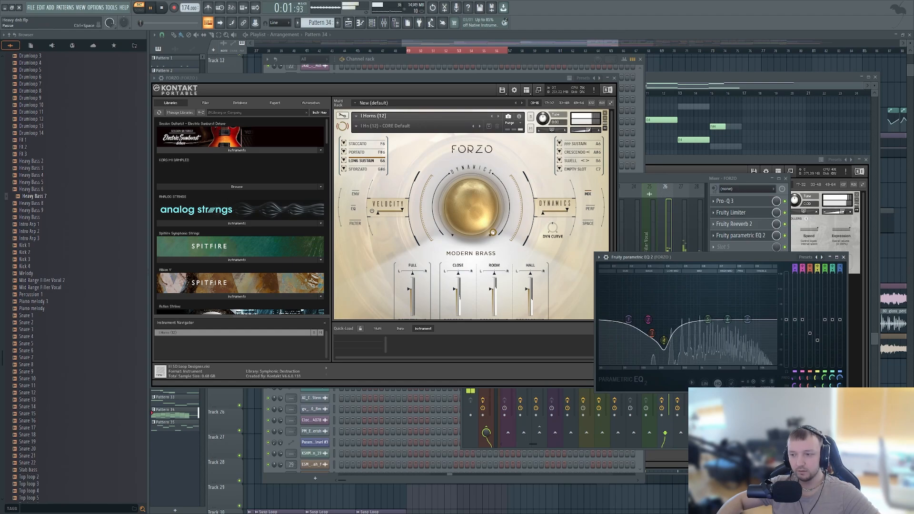
click(150, 7)
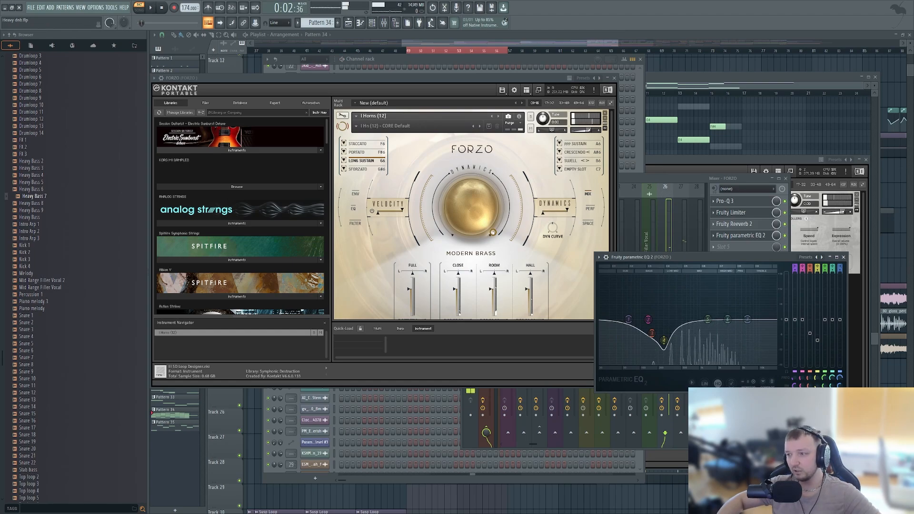
click(785, 236)
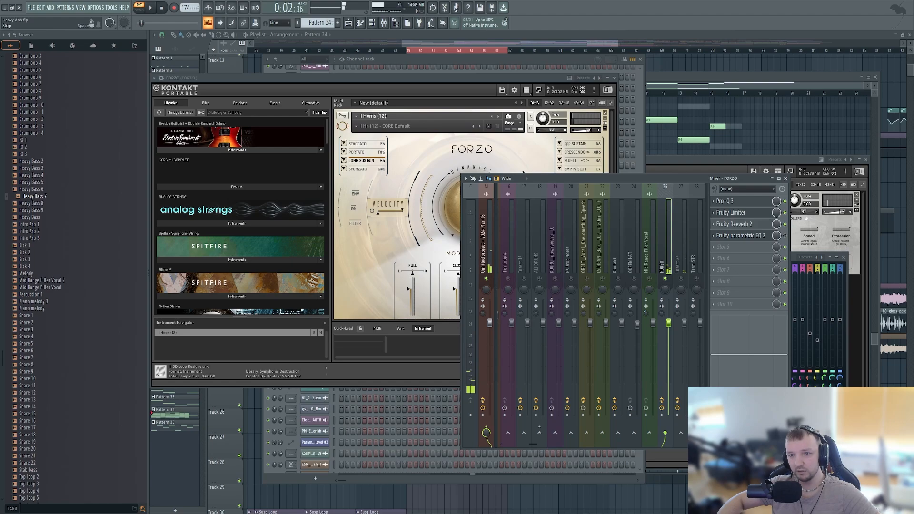
key(space)
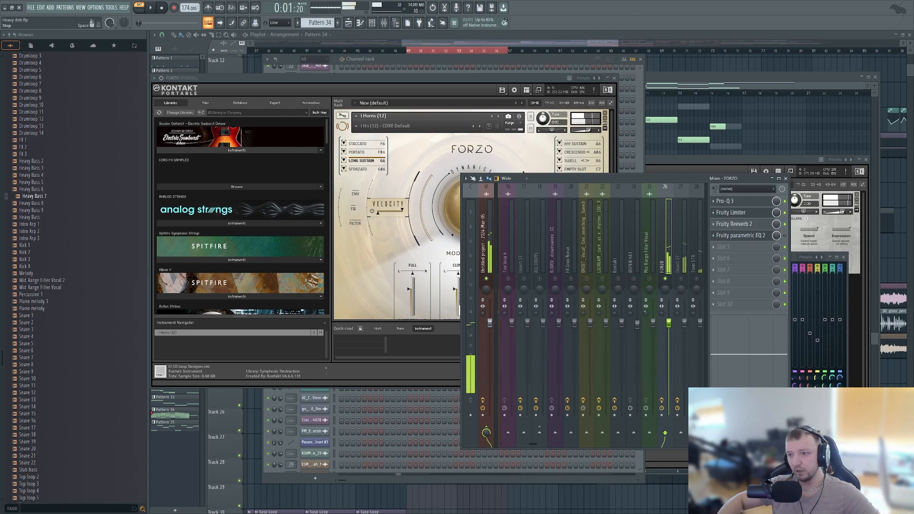
- Stop playback, bring the channel rack to the front, and check the FORZO instrument before closing it
click(161, 7)
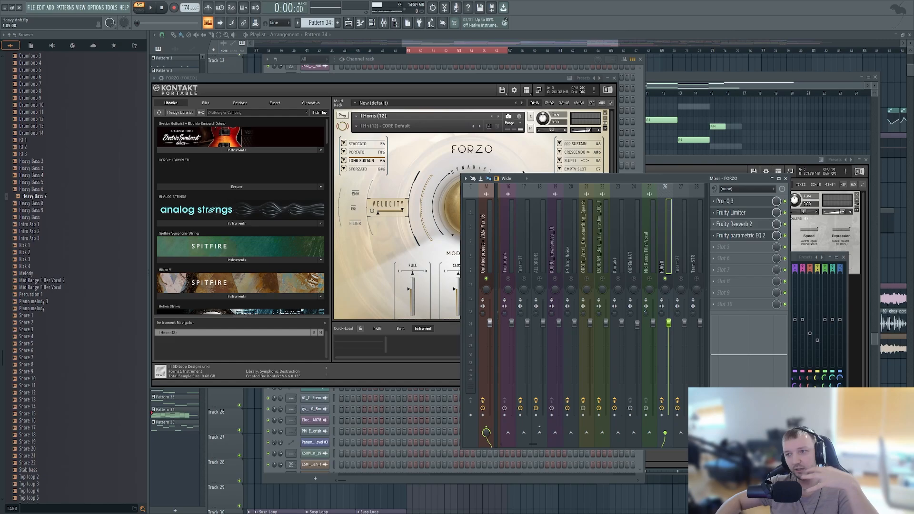
click(387, 442)
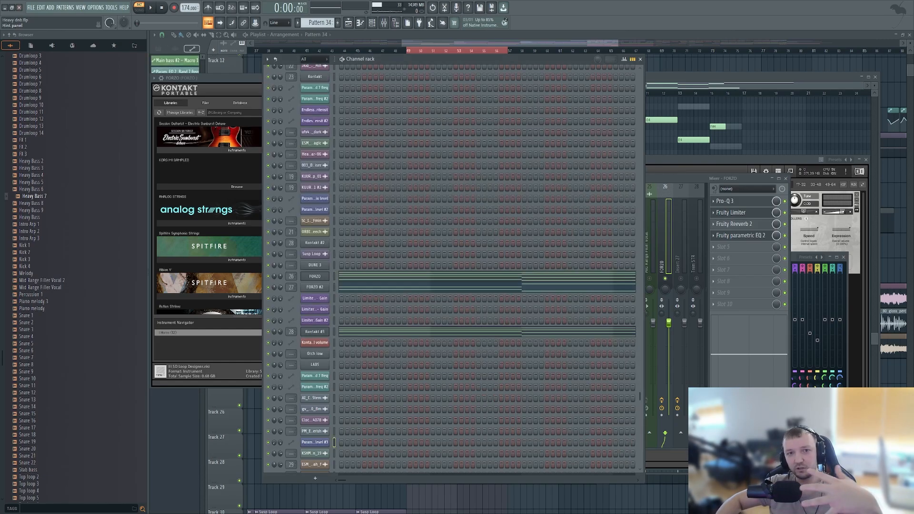
click(314, 276)
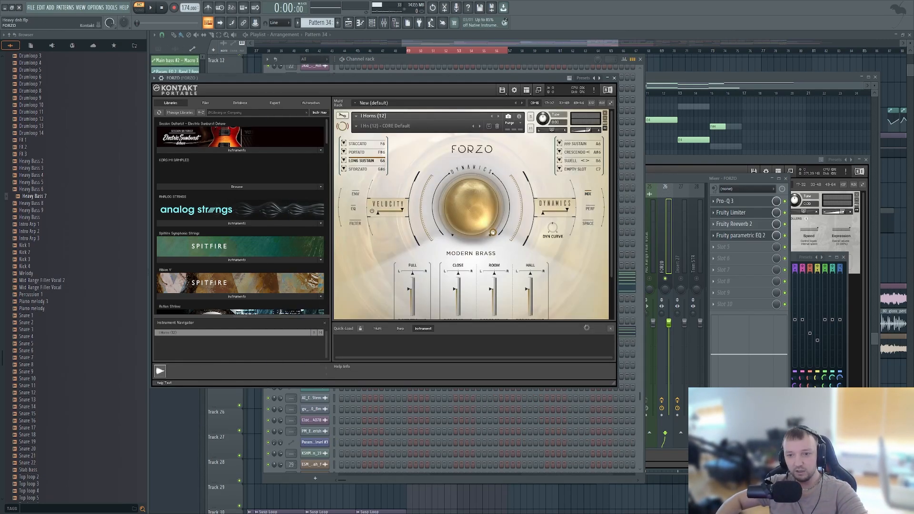
click(615, 78)
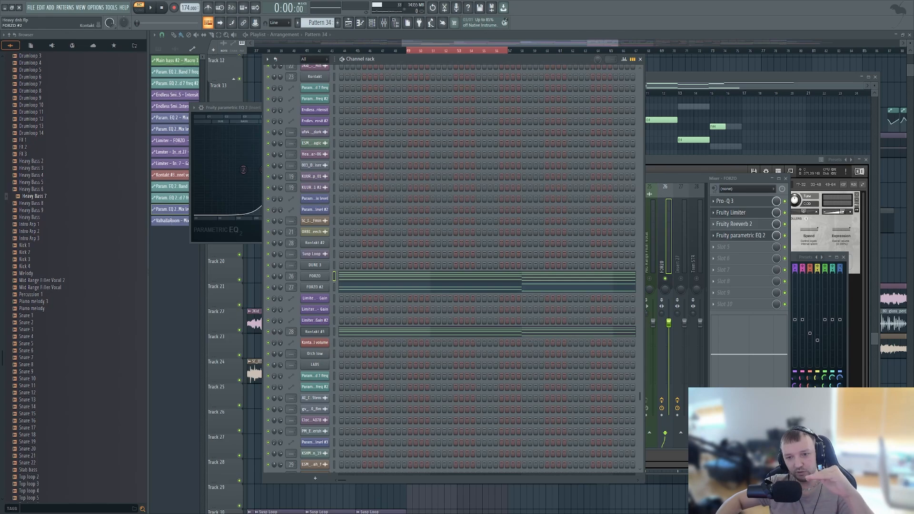
- Open the FORZO #2 instrument, show the mixer, and check the Fruity parametric EQ 2 on the FORZO track
click(315, 287)
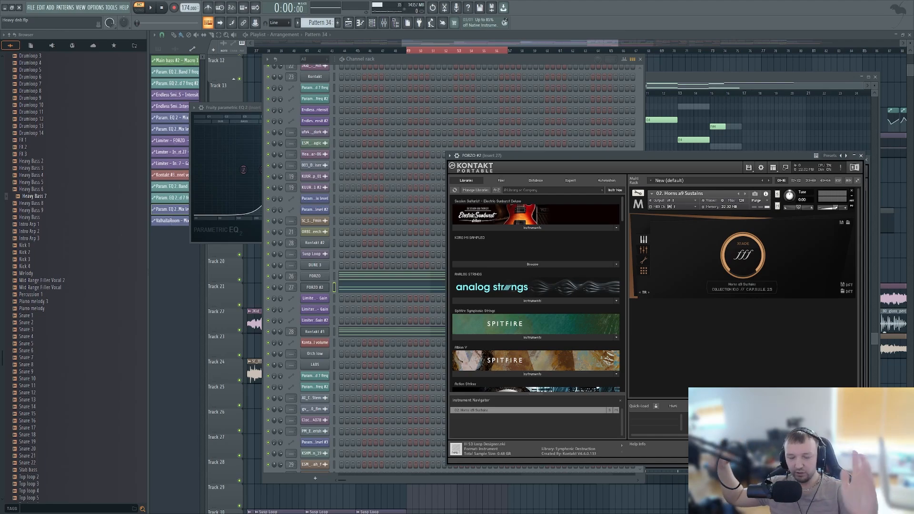
key(F9)
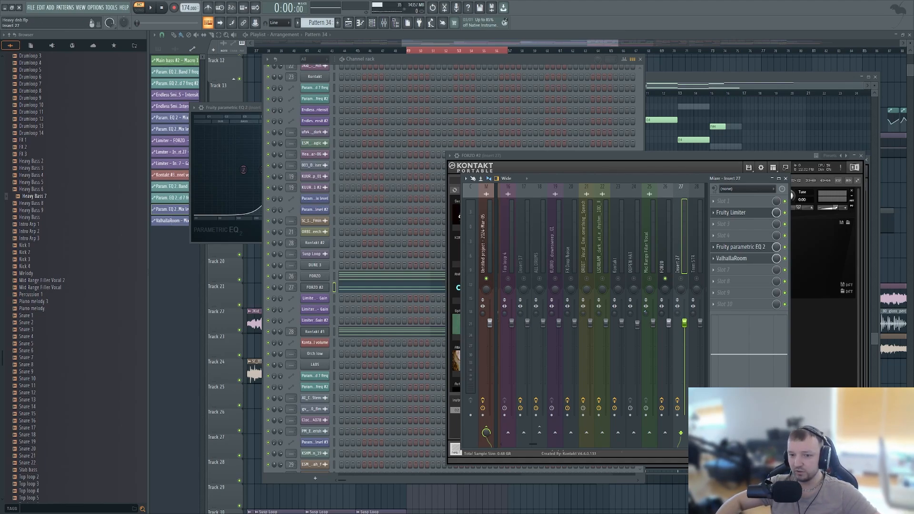
click(663, 250)
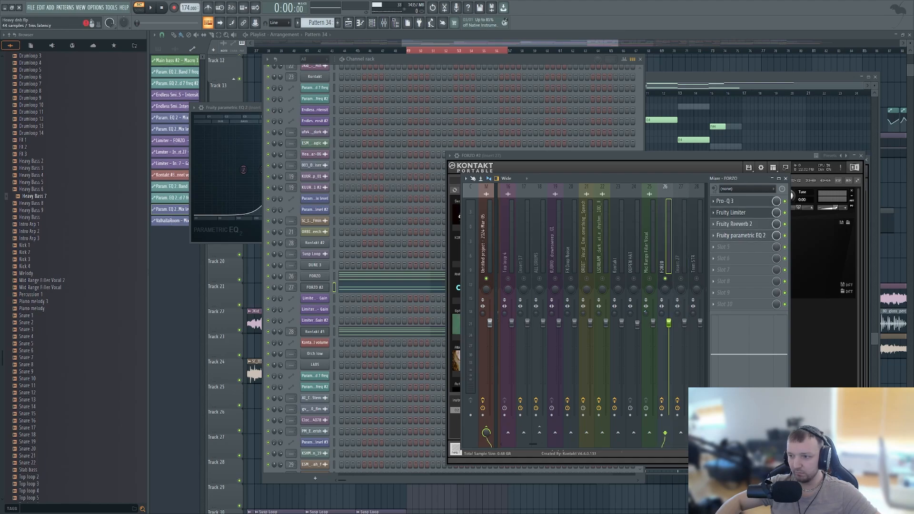
click(740, 235)
click(843, 257)
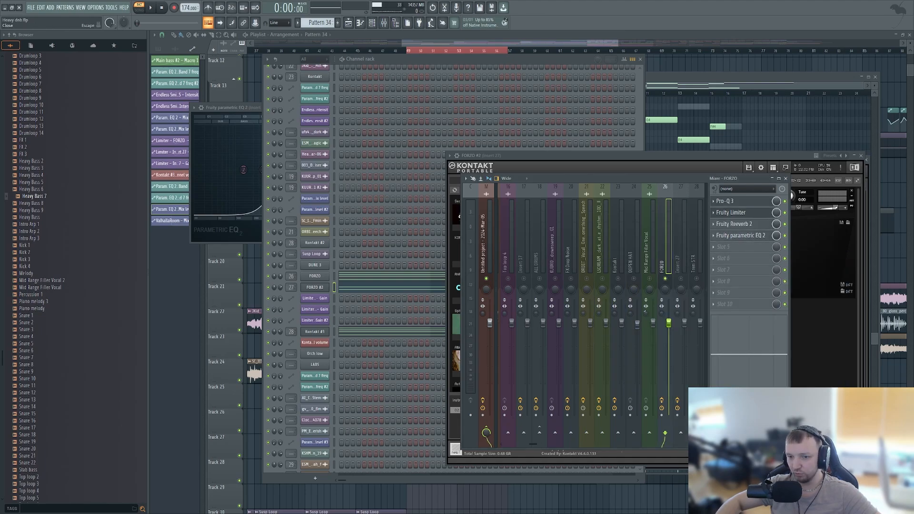
- Solo FORZO #2 in the channel rack and play the pattern with its instrument and mixer track Insert 27 in view
right_click(268, 288)
click(280, 293)
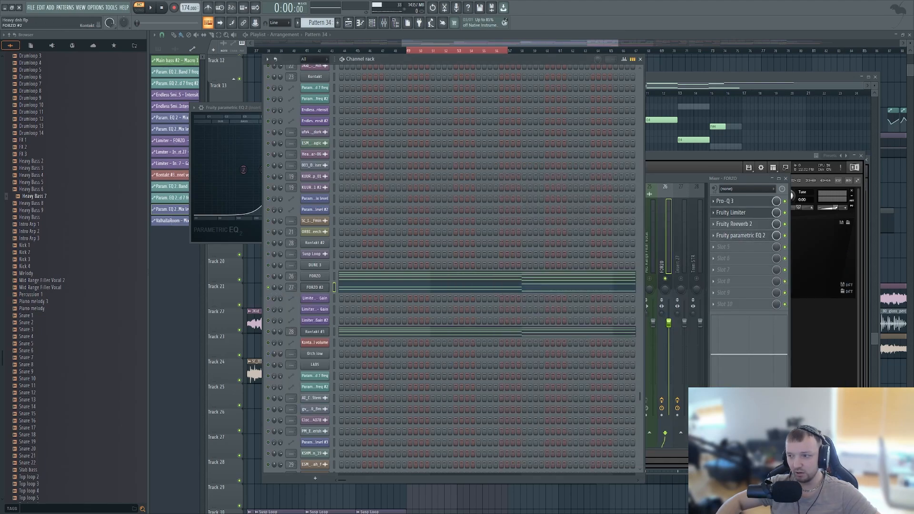
click(314, 288)
click(315, 288)
click(384, 23)
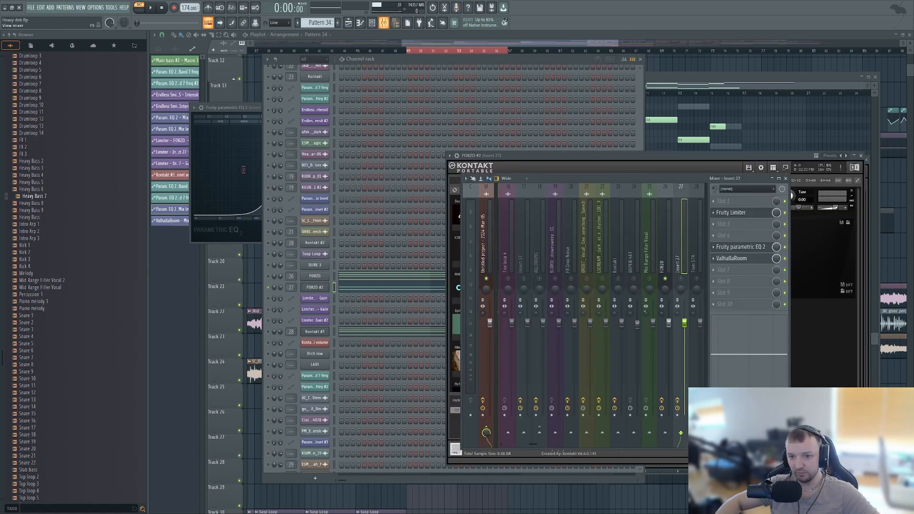
key(space)
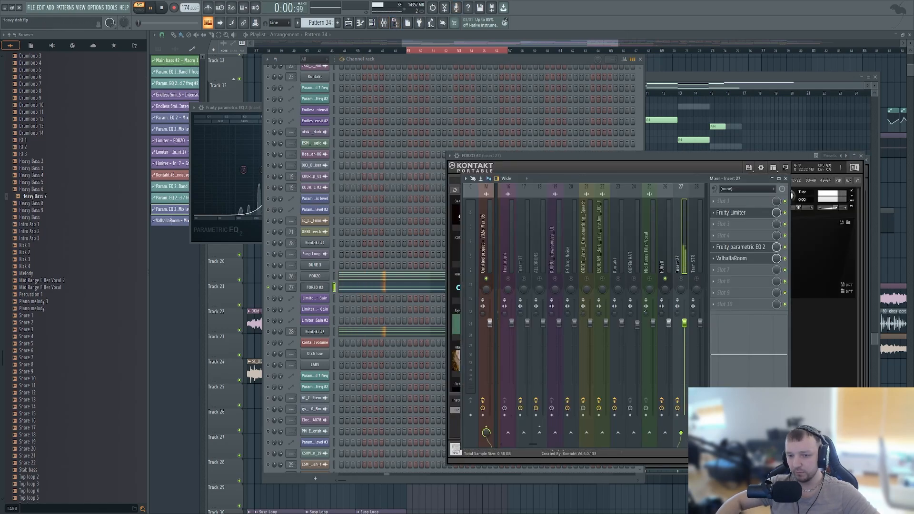
click(334, 287)
click(680, 278)
click(665, 278)
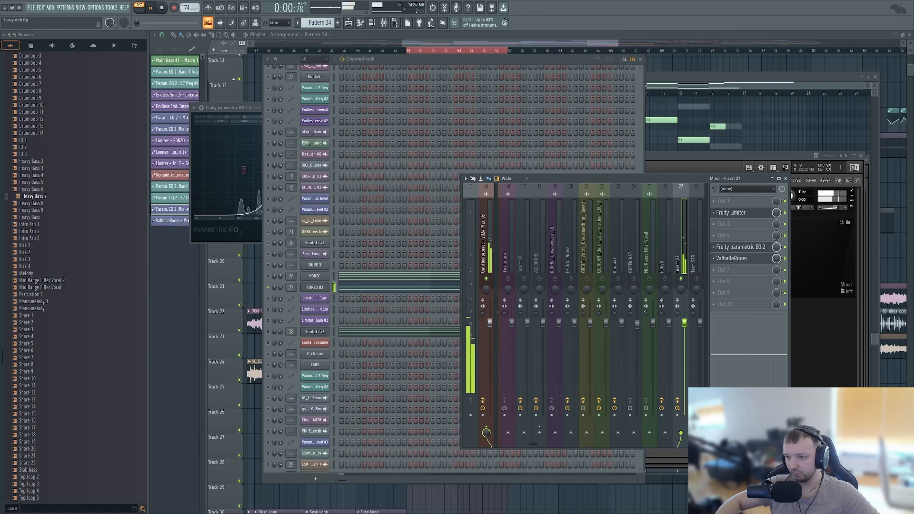
key(space)
- Open Fruity parametric EQ 2 on Insert 27 and nudge band 3 slightly lower and higher in frequency
click(740, 247)
click(740, 247)
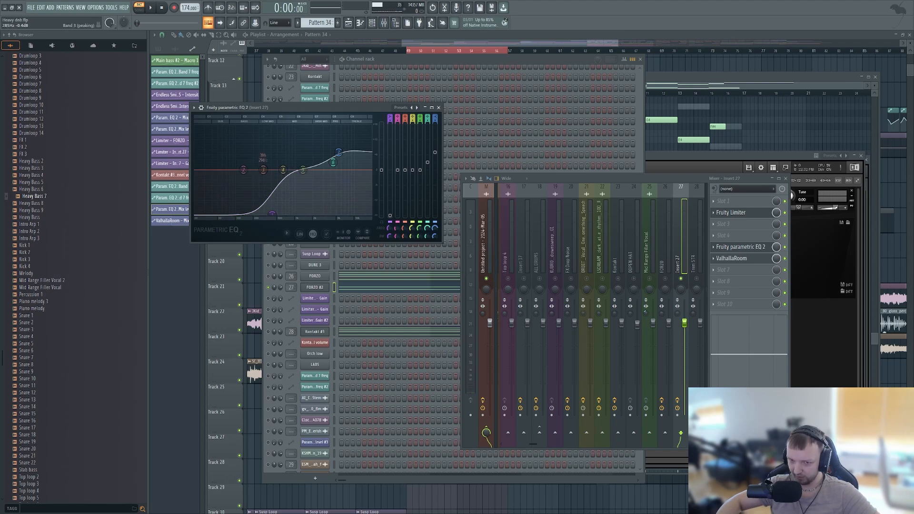
drag(263, 170, 268, 172)
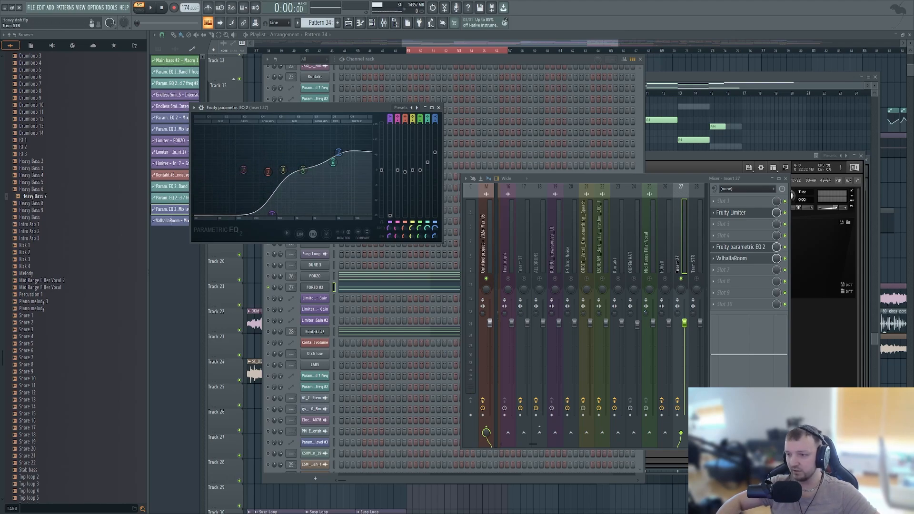
click(473, 110)
- Select Kontakt #3 in the channel rack and open Fruity parametric EQ 2 on its mixer track
click(334, 332)
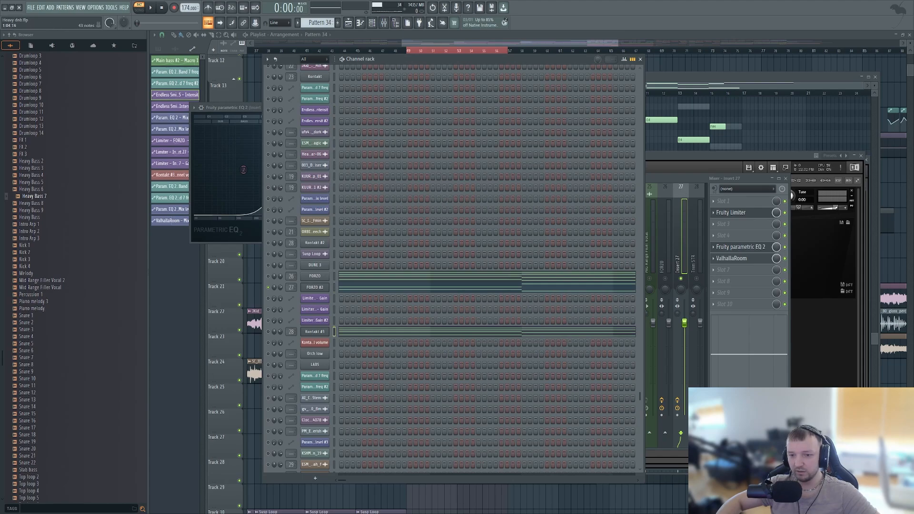
click(681, 248)
click(695, 248)
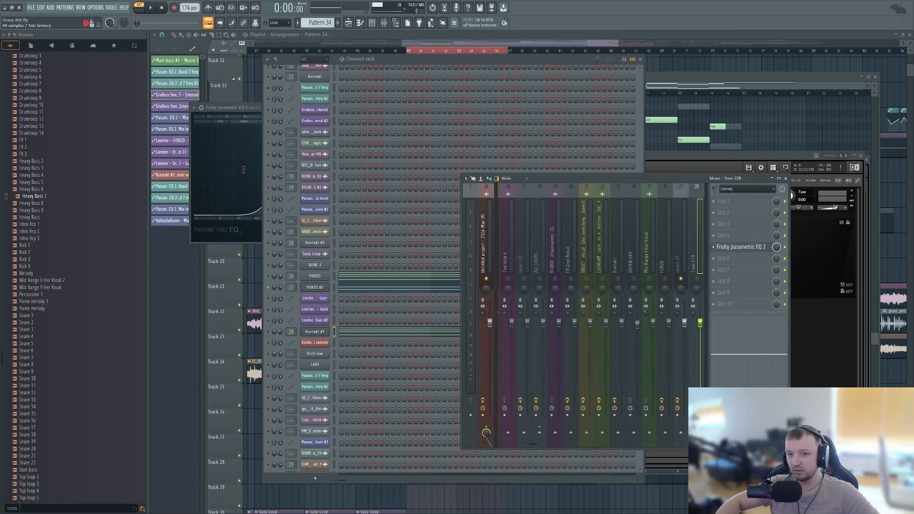
click(740, 247)
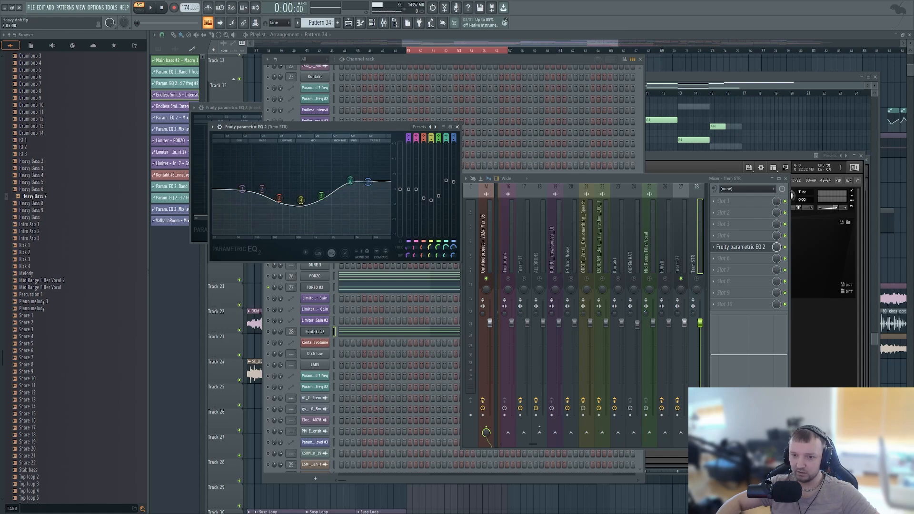
- Release the solo on FORZO #2 so that all channels are unmuted, and show the playlist
click(280, 331)
right_click(268, 287)
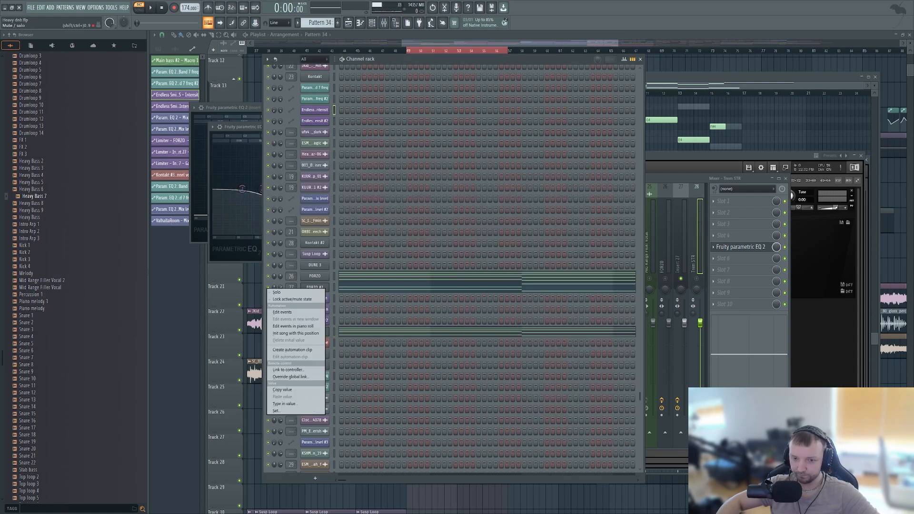
key(F5)
- Open Pattern 32 from its playlist clip, show its channels in the channel rack, and play it
scroll(411, 407, up, 3)
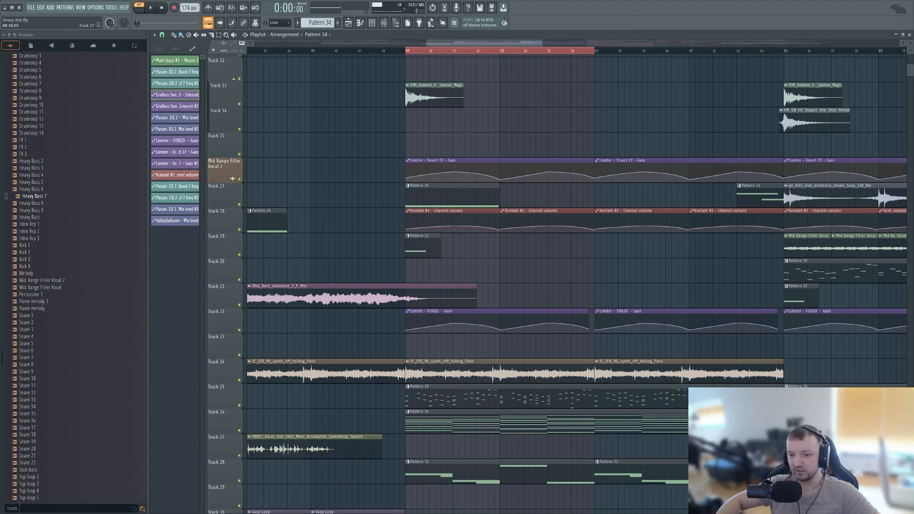
scroll(426, 409, down, 3)
scroll(434, 381, up, 3)
double_click(434, 373)
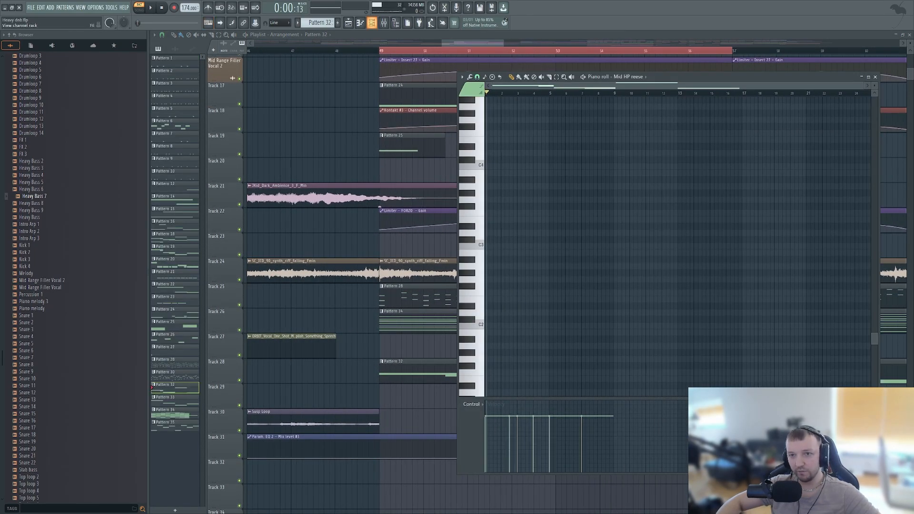
key(space)
key(F6)
scroll(447, 285, down, 2)
scroll(447, 286, up, 10)
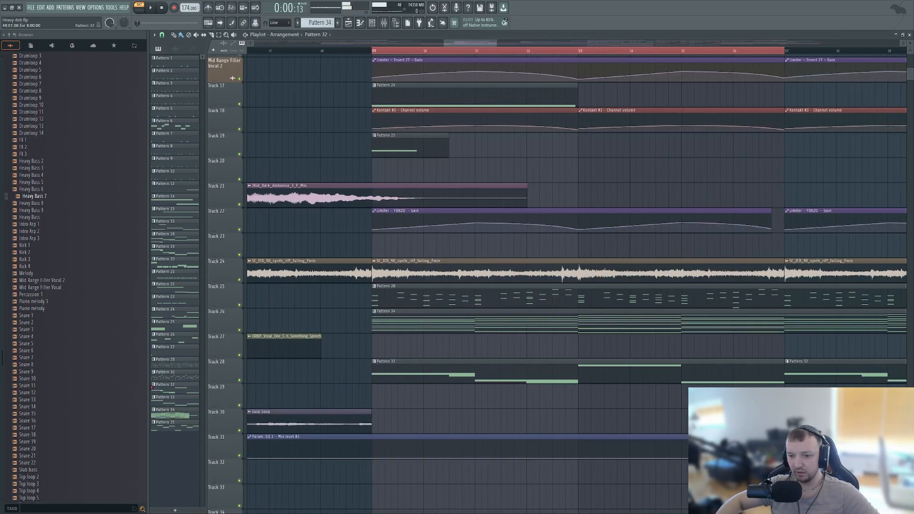
key(F7)
key(F6)
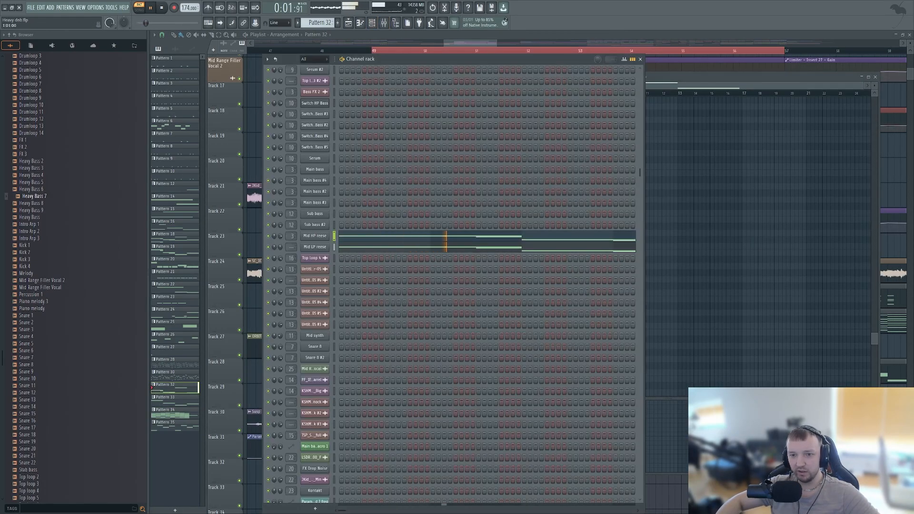
- Inspect the Mid HP reese Serum during playback, stop, and open the Mid LP reese Serum together with the Insert 3 mixer track
click(315, 235)
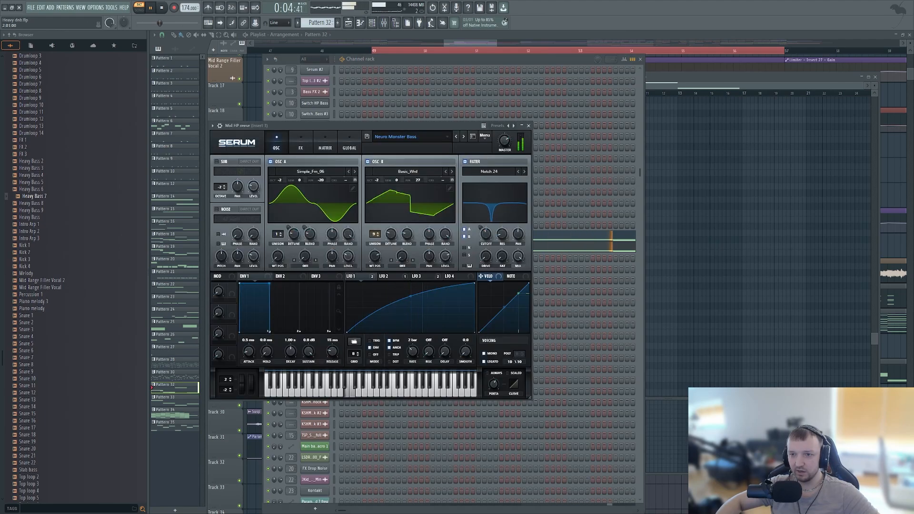
key(F6)
key(space)
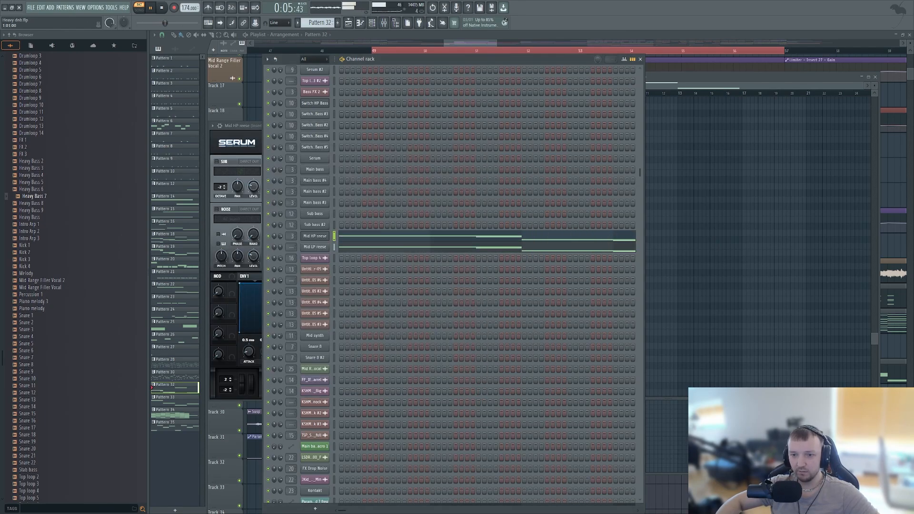
click(314, 247)
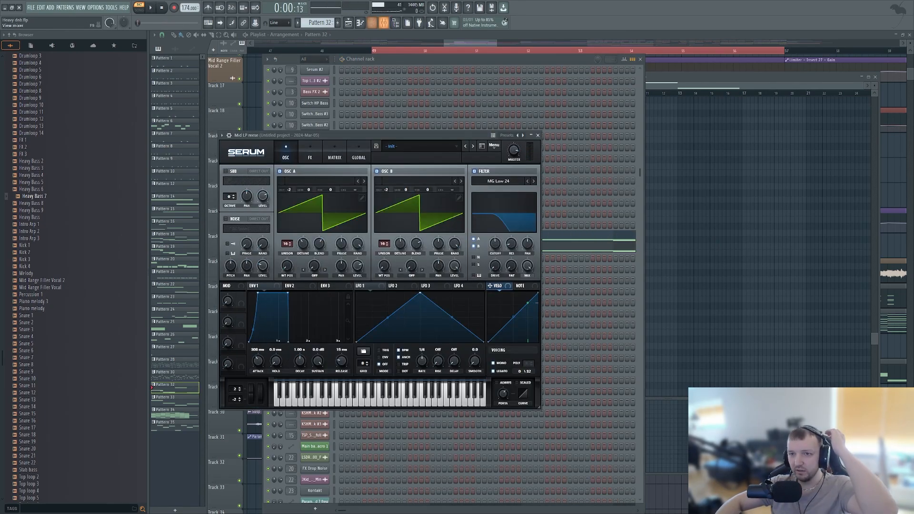
click(384, 23)
click(504, 255)
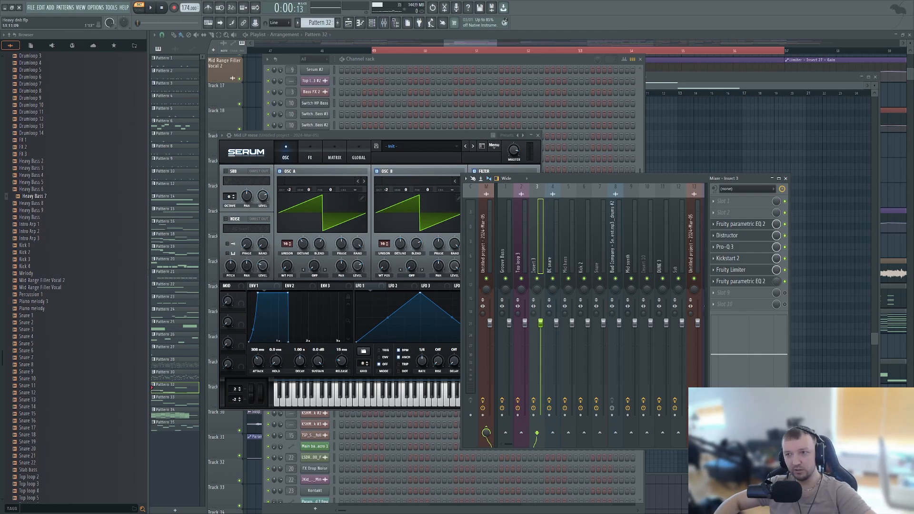
- Close the open windows, switch to song mode, and briefly play the selected section of the arrangement
key(F12)
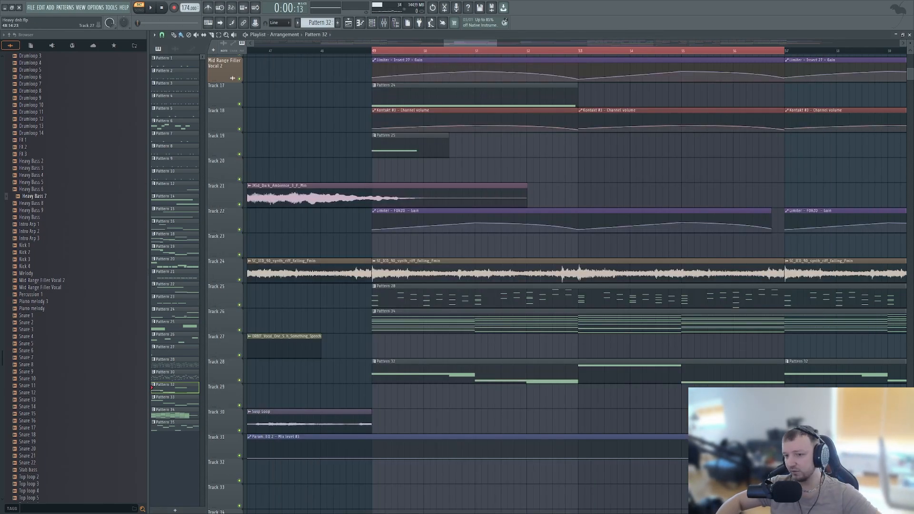
key(l)
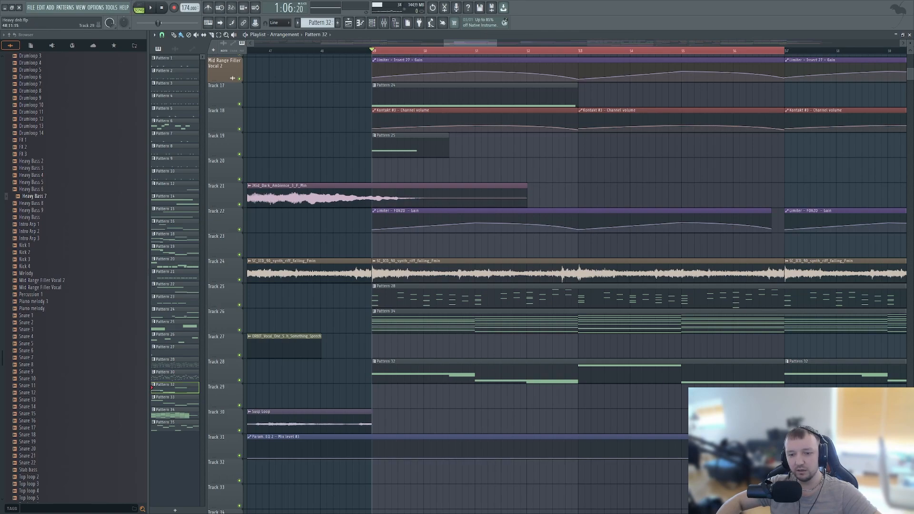
key(space)
scroll(356, 396, up, 3)
key(space)
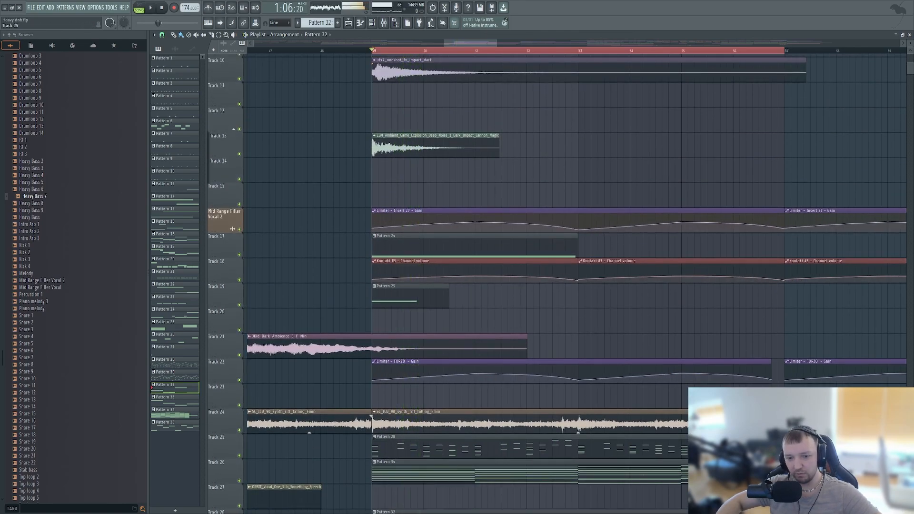
- Mute playlist tracks 24, 25, 19, 13 and 10
click(239, 430)
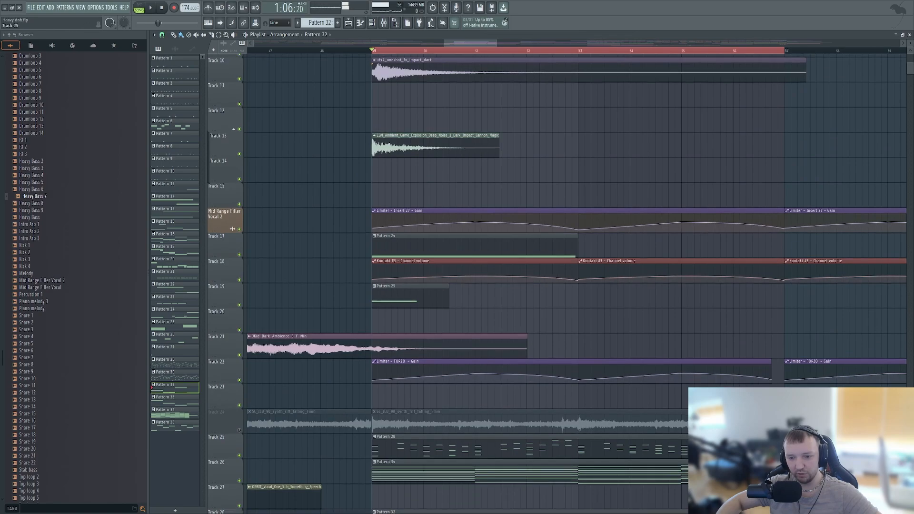
scroll(240, 445, up, 2)
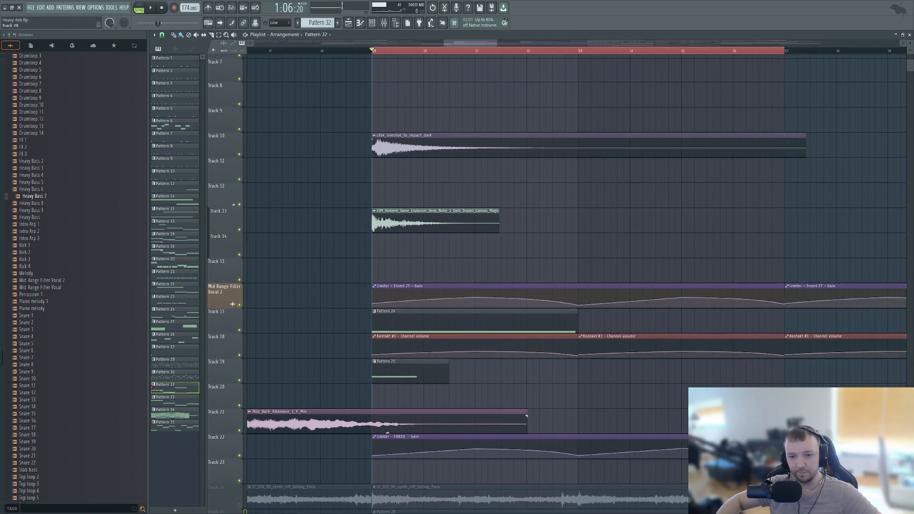
click(239, 380)
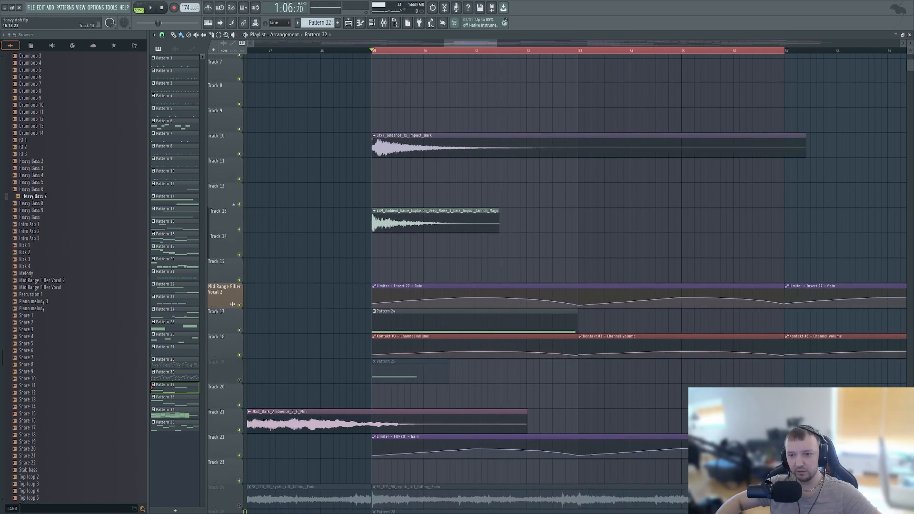
click(239, 230)
click(239, 155)
- Play the selected section of the arrangement and mute playlist track 21 during playback
key(space)
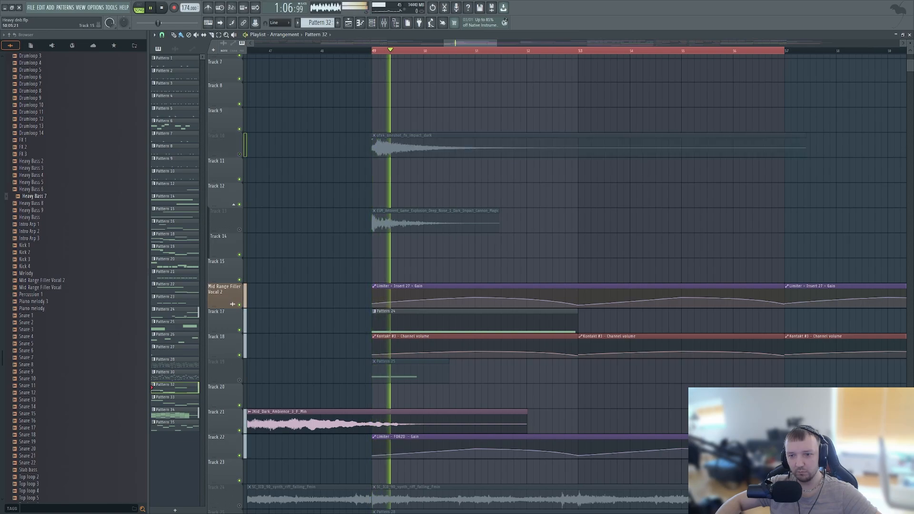
scroll(241, 285, down, 5)
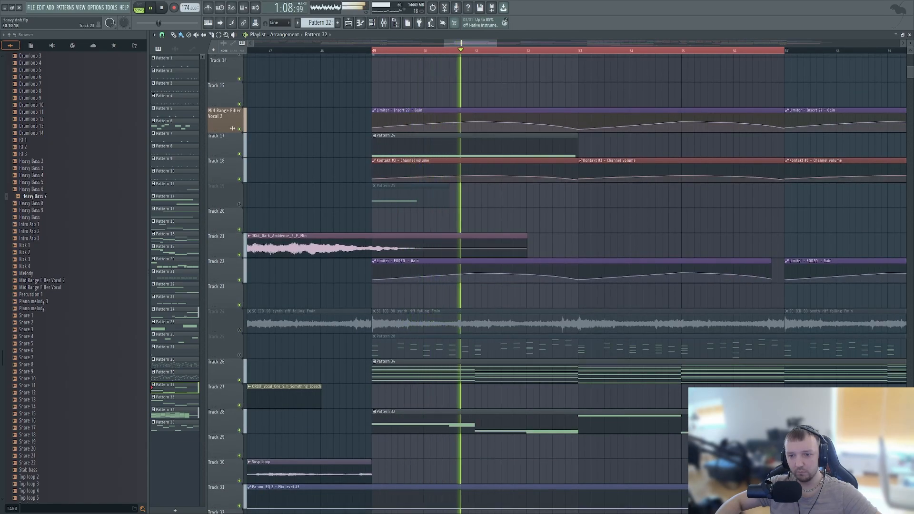
click(239, 255)
scroll(239, 255, down, 3)
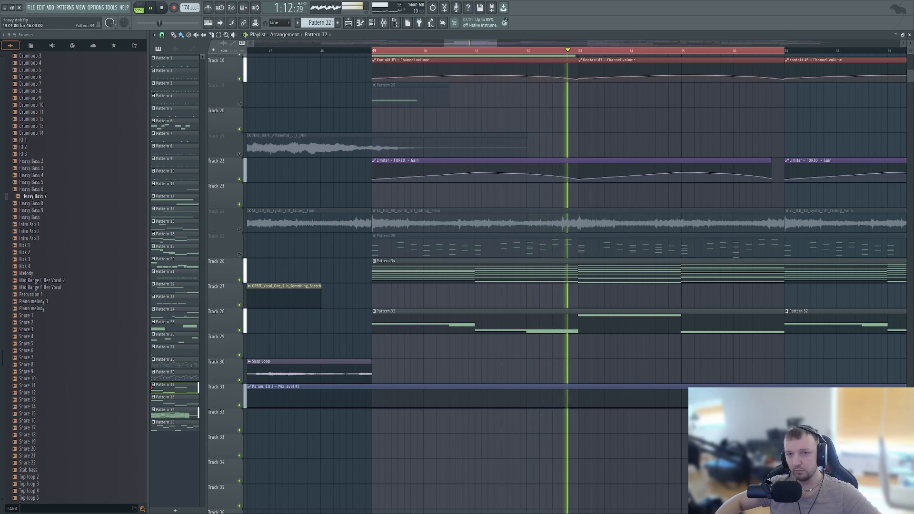
- Stop playback, look over the channel rack and the mixer, and close the open windows
scroll(232, 104, up, 3)
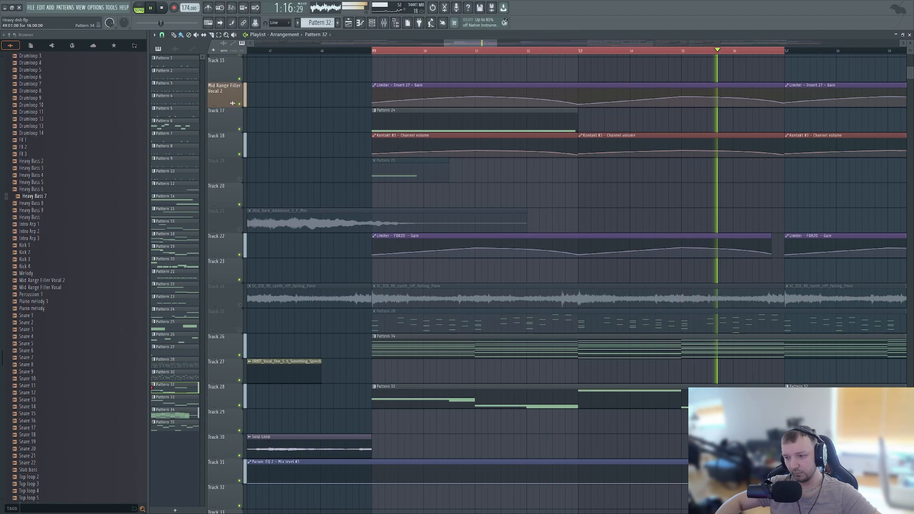
key(space)
key(F6)
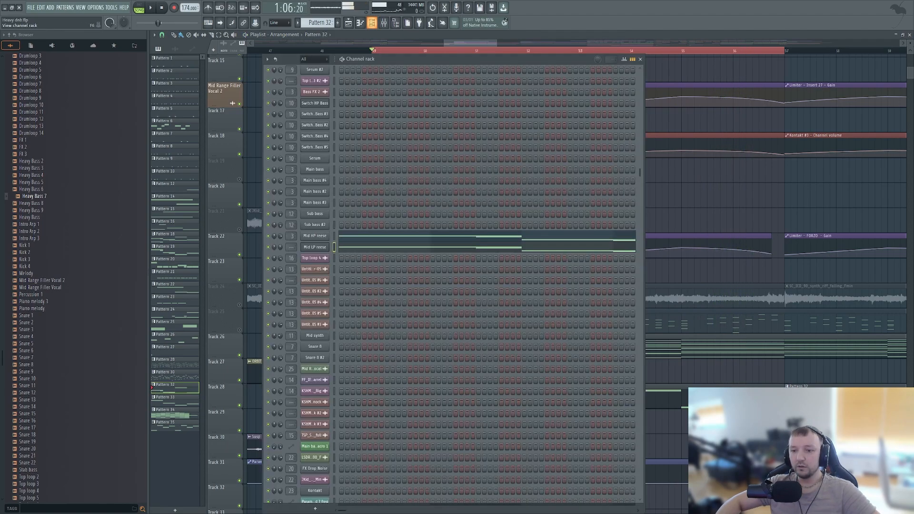
key(F6)
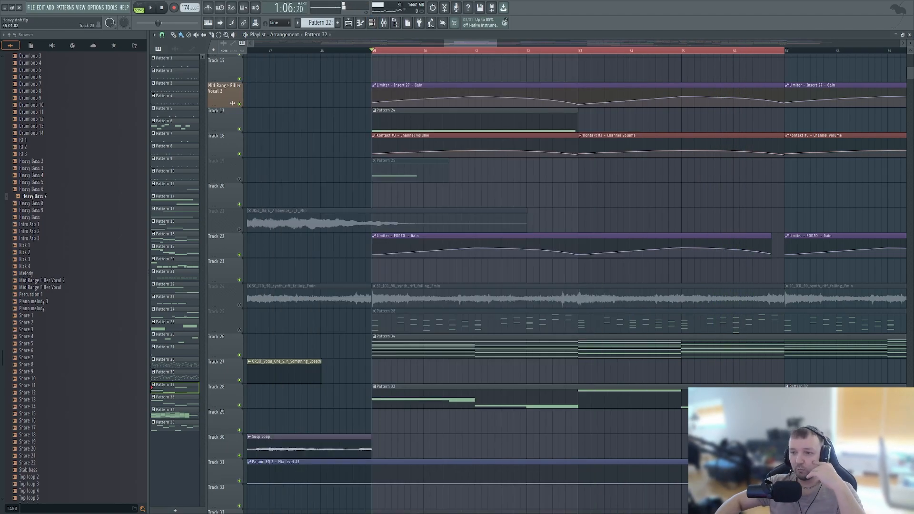
key(F6)
key(F9)
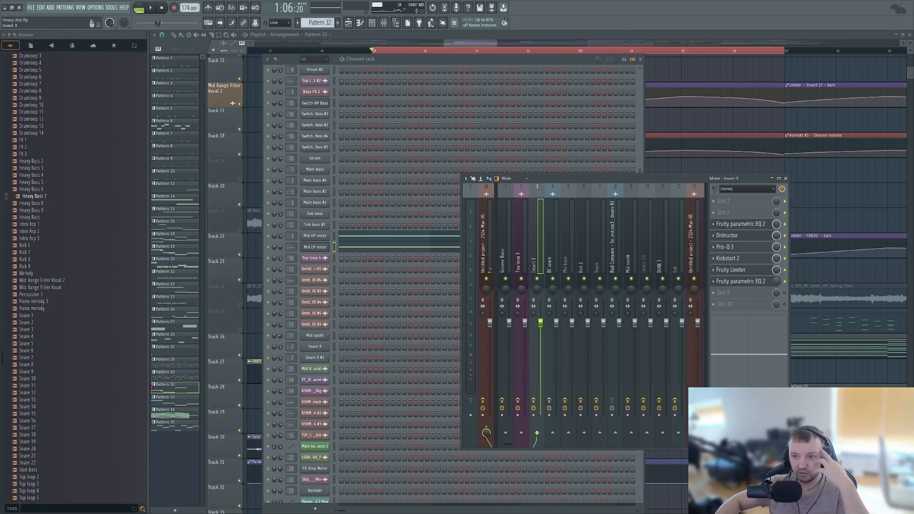
scroll(586, 300, down, 3)
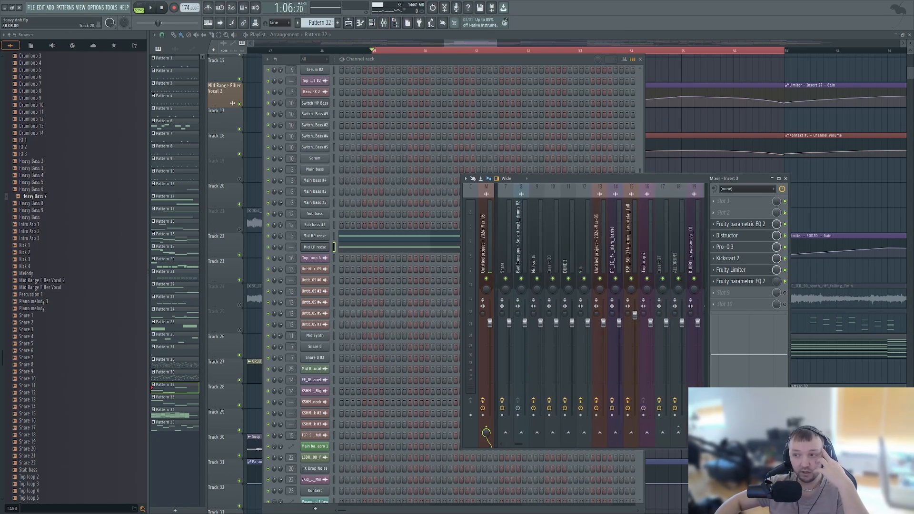
key(F12)
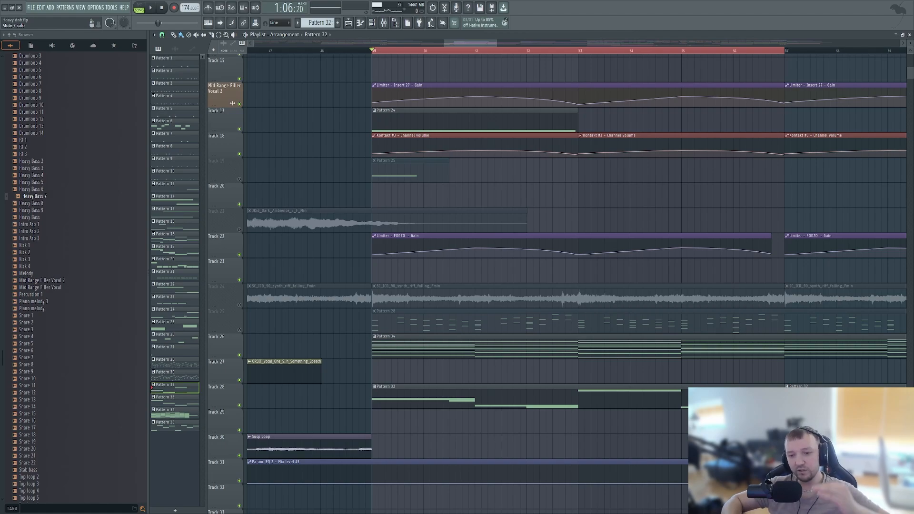
- Solo playlist track 25 and look through the channel rack for the instruments behind it
right_click(239, 330)
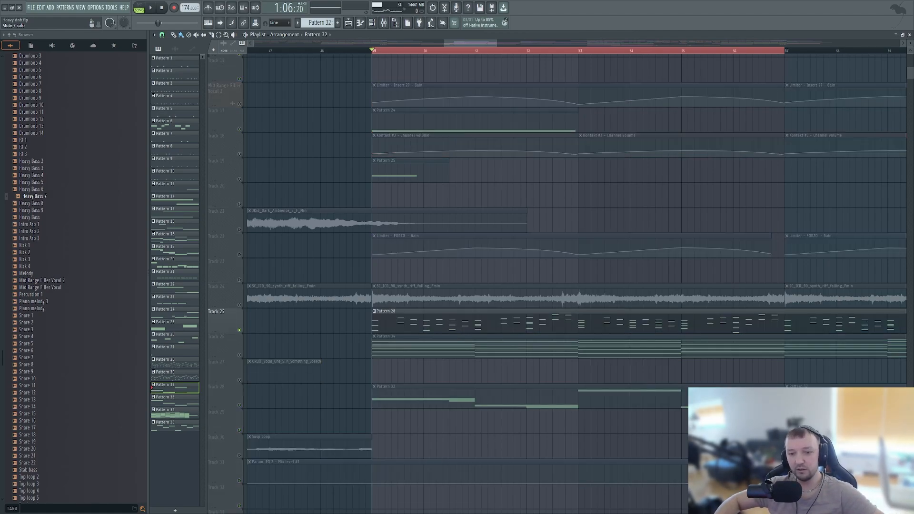
key(F6)
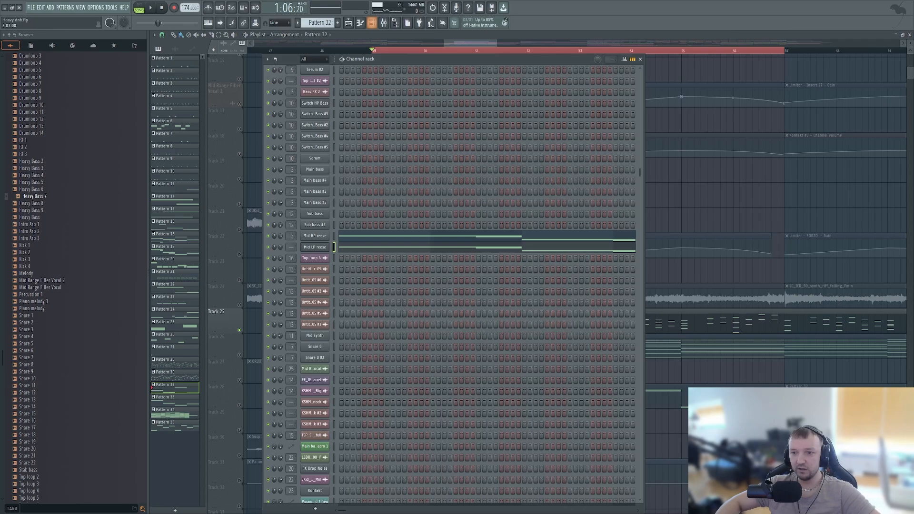
scroll(450, 286, up, 10)
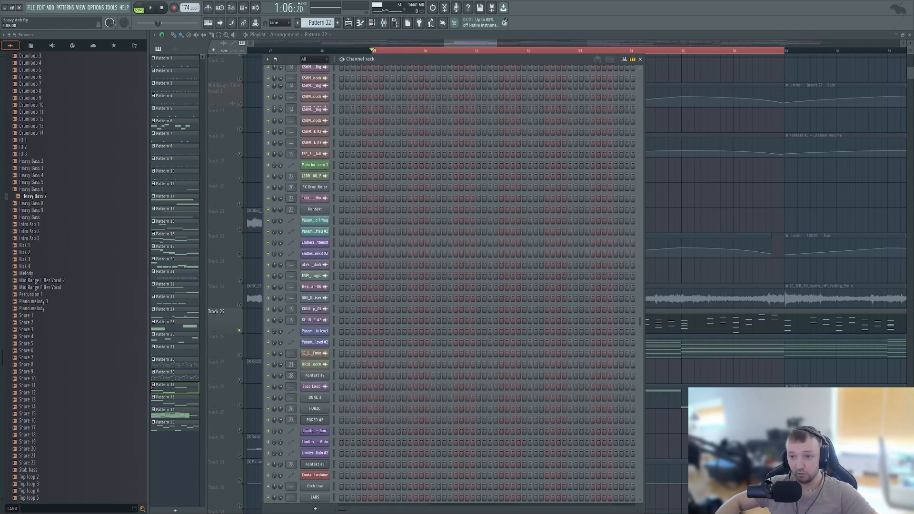
key(F6)
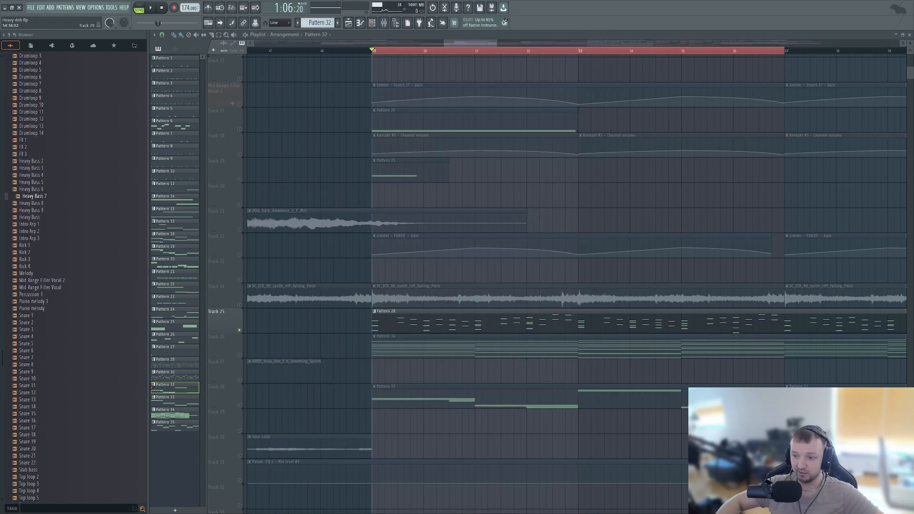
click(360, 22)
click(372, 22)
scroll(450, 285, down, 9)
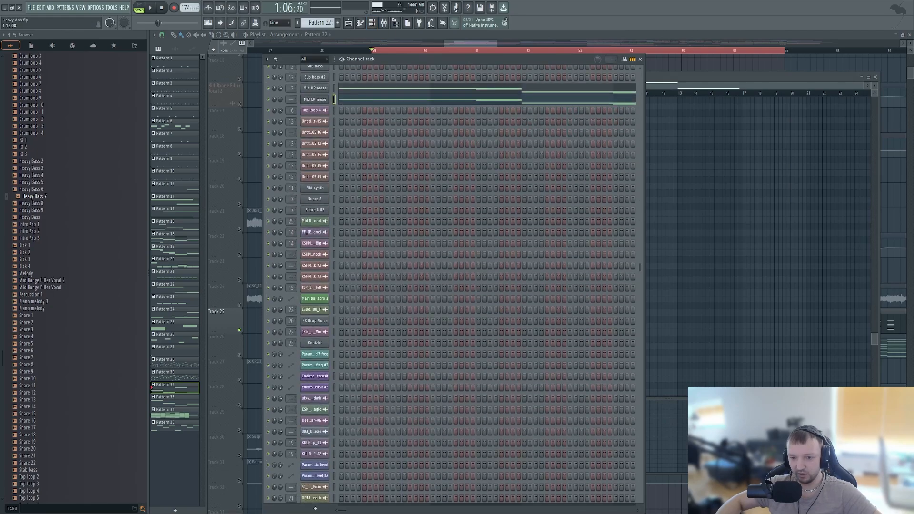
scroll(450, 285, up, 7)
click(255, 321)
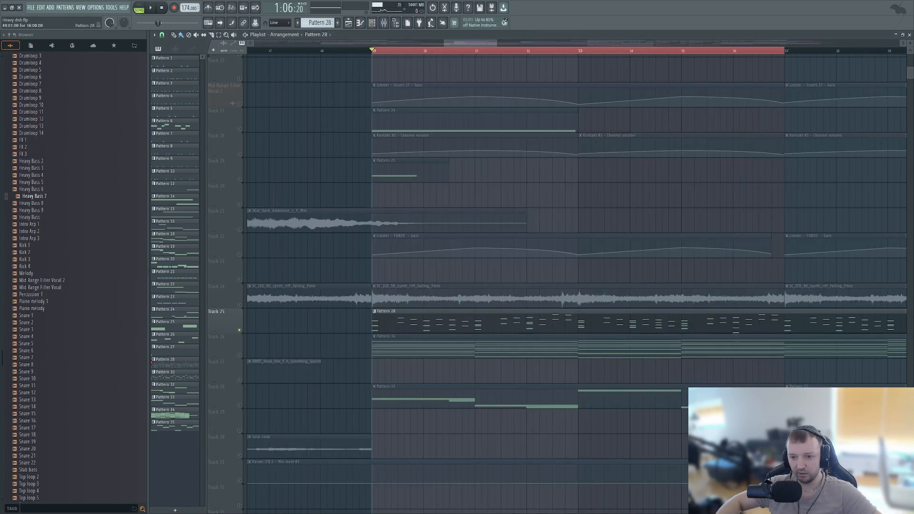
- Select the Pattern 28 clip, play it in pattern mode, and bring up its channels in the channel rack
double_click(399, 320)
key(l)
key(space)
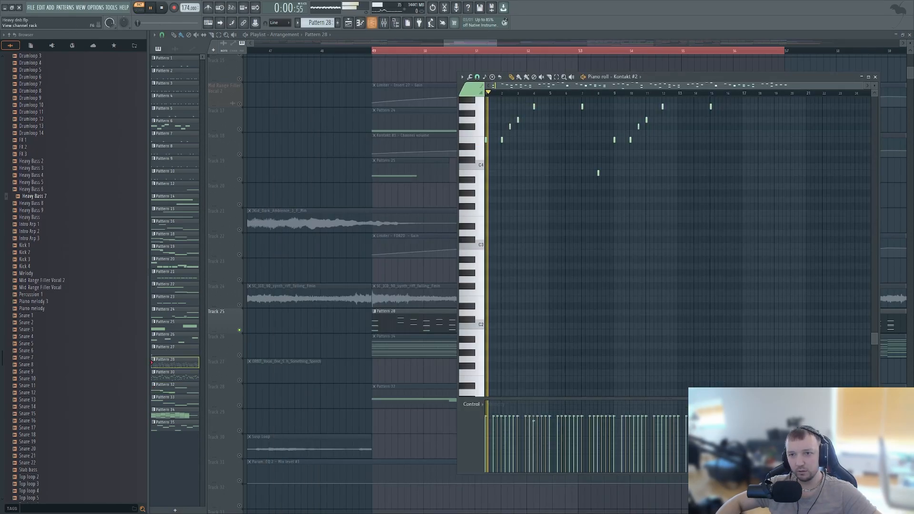
key(F6)
scroll(450, 286, down, 10)
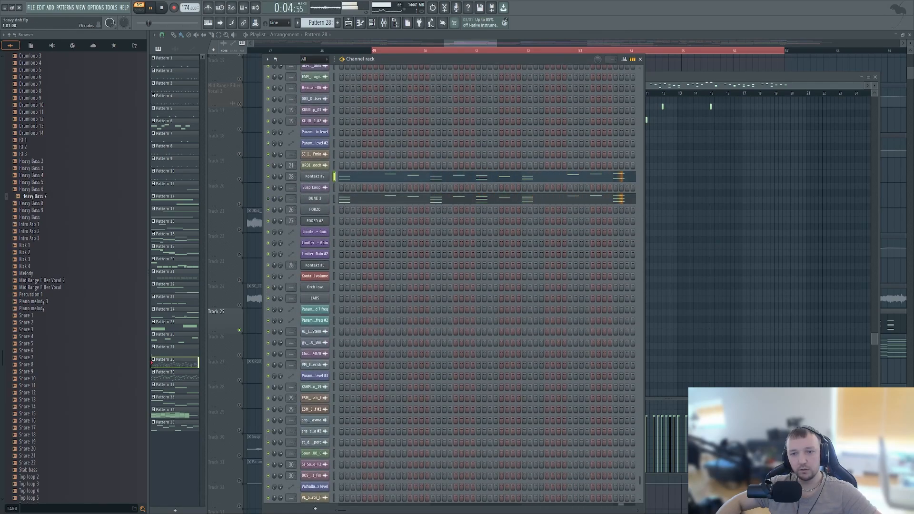
- Review the Kontakt #2 notes in the piano roll, turn the channel's volume down slightly, and stop playback
click(343, 176)
click(343, 177)
scroll(571, 238, up, 1)
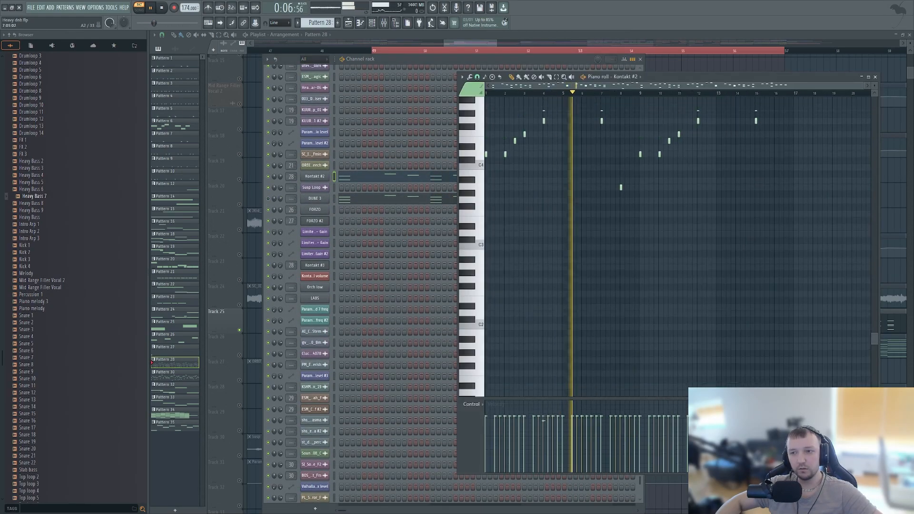
scroll(571, 238, up, 6)
drag(280, 177, 280, 179)
key(space)
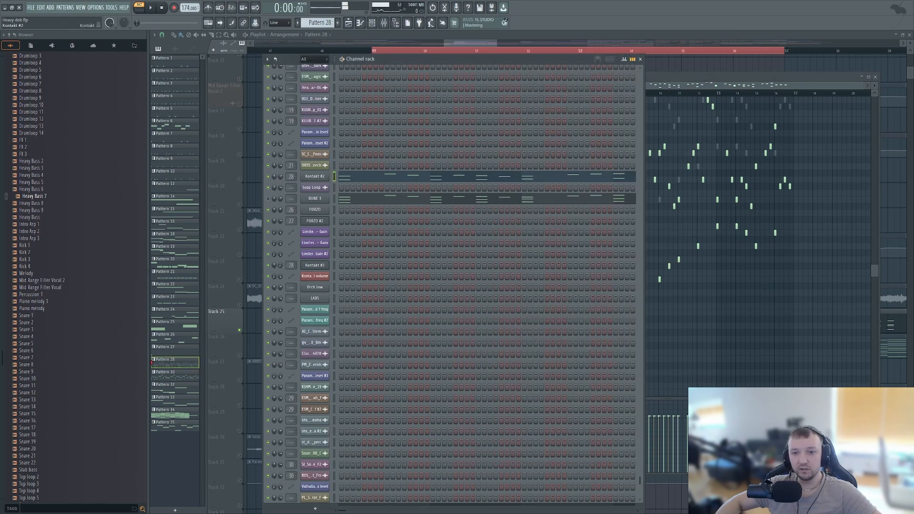
- Open the Kontakt #2 instrument and examine its piano roll notes while Pattern 28 plays
click(315, 176)
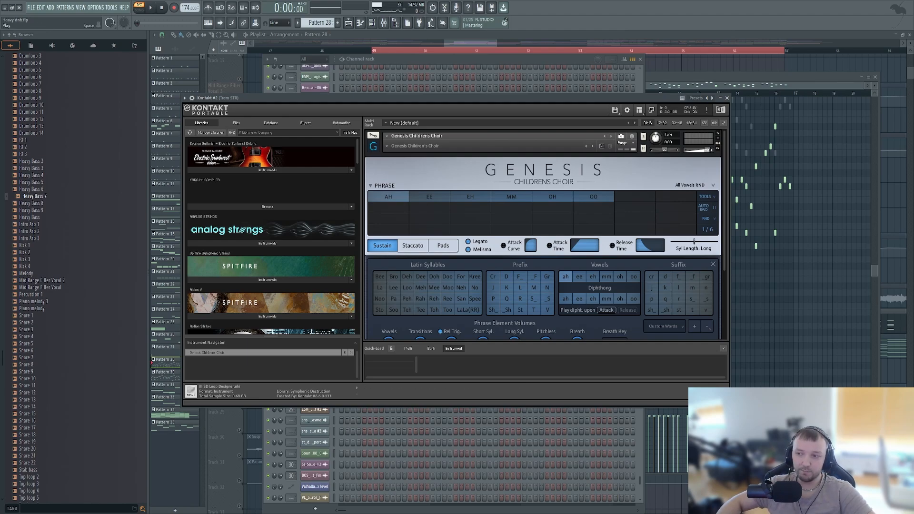
click(149, 8)
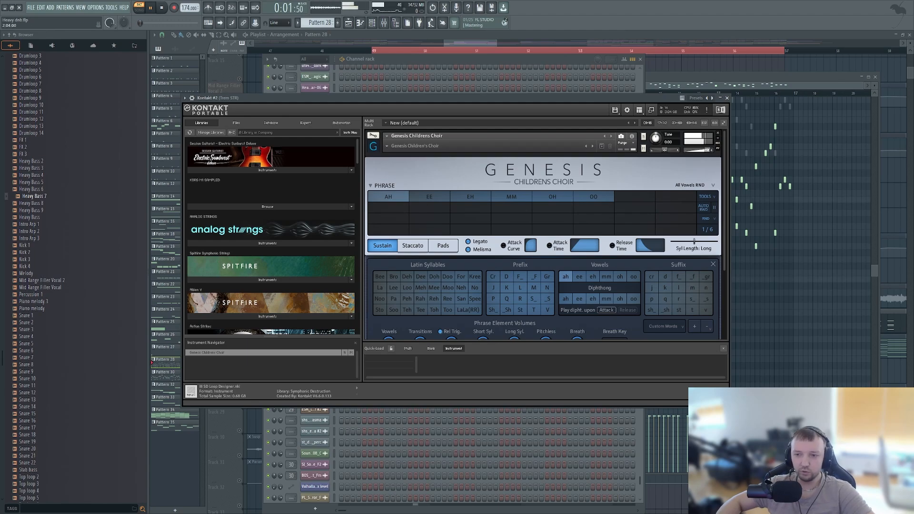
key(F7)
scroll(504, 224, up, 3)
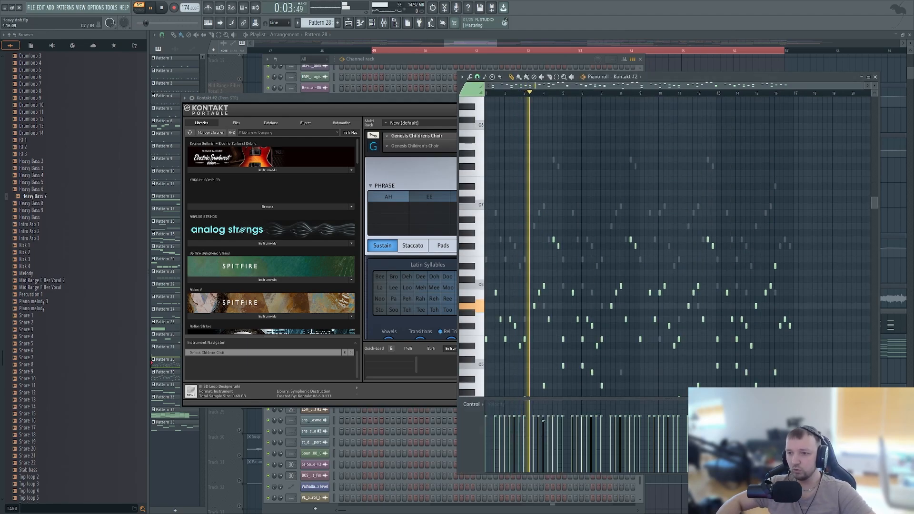
scroll(504, 225, up, 1)
scroll(505, 225, up, 3)
key(space)
- Try the Anema Spiritu phrase preset in Genesis Children's Choir during playback, with the Staccato articulation
click(431, 172)
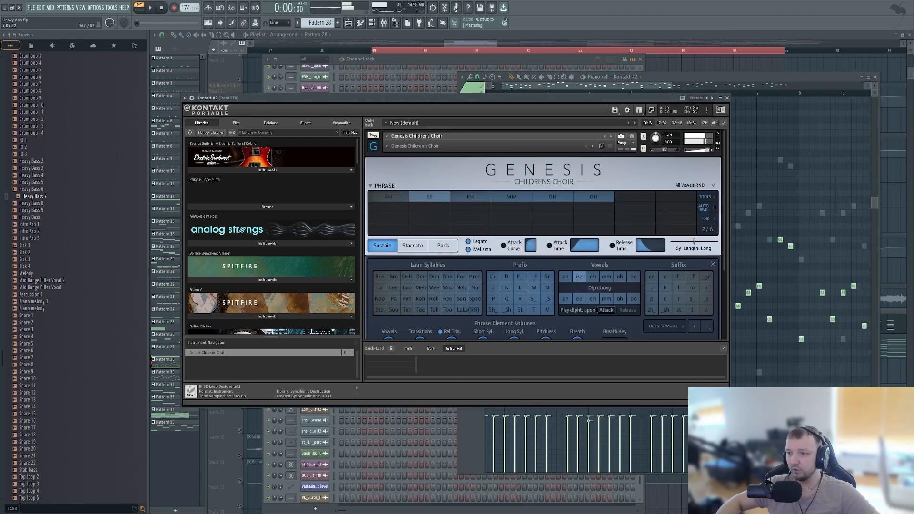
click(693, 185)
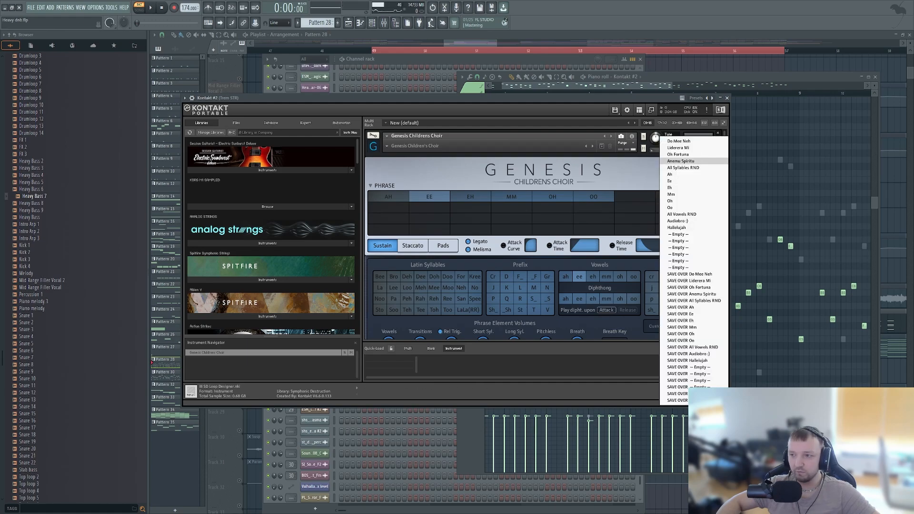
click(686, 161)
key(space)
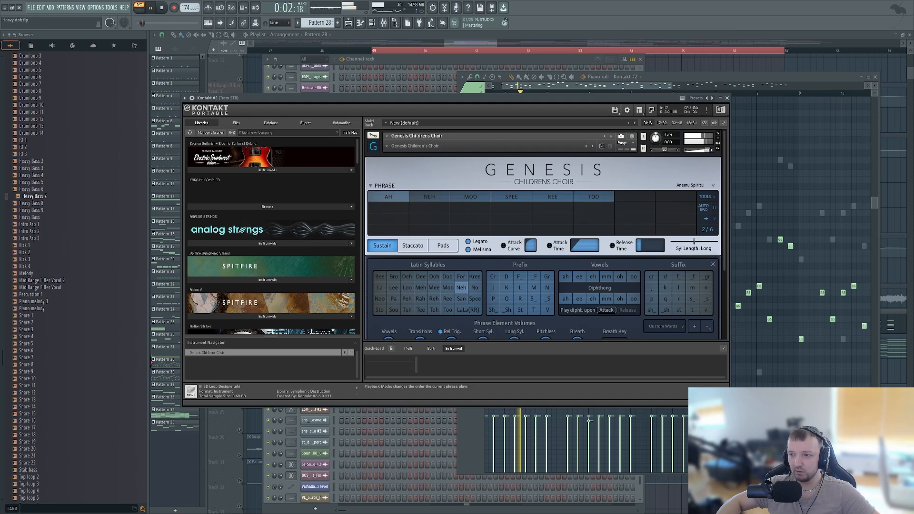
click(412, 246)
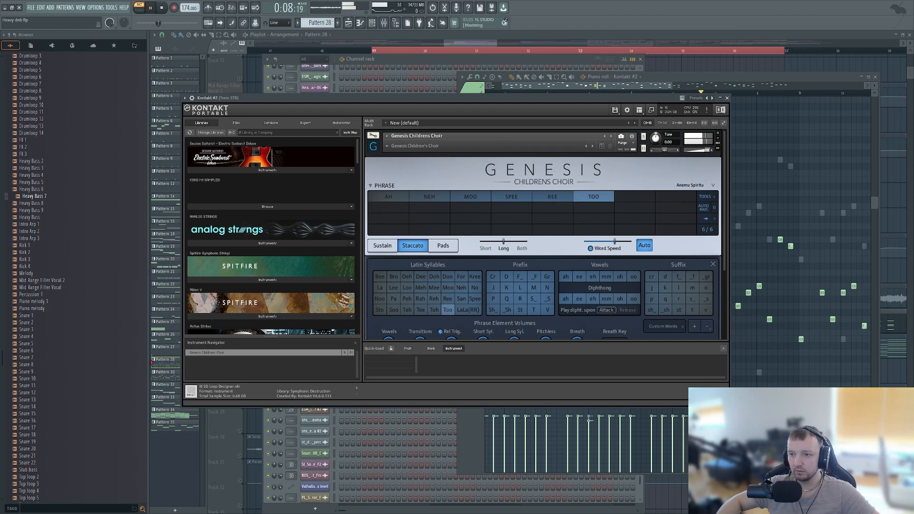
- Return the choir to the All Vowels RND phrase preset with the Staccato articulation and stop playback
click(695, 185)
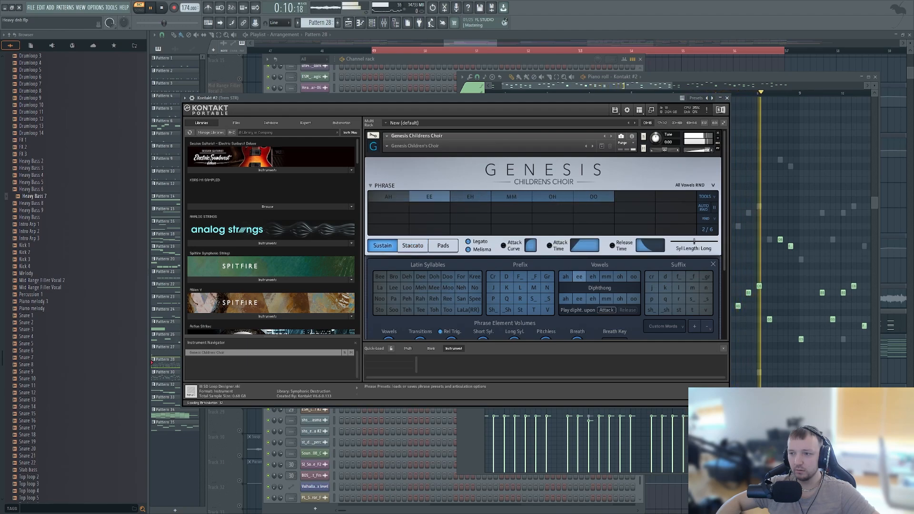
click(412, 245)
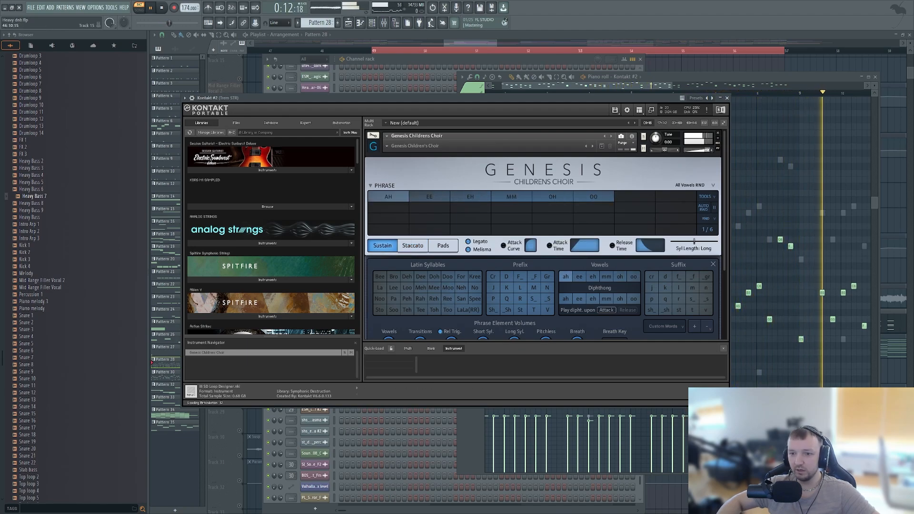
key(space)
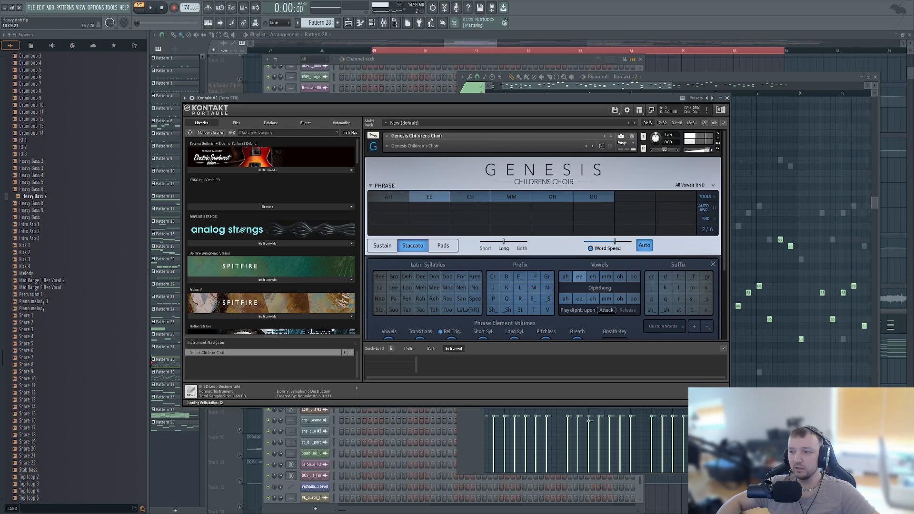
- Move the lowest note of the Kontakt #2 part up one octave in the piano roll
click(783, 293)
scroll(784, 293, down, 3)
scroll(668, 271, down, 6)
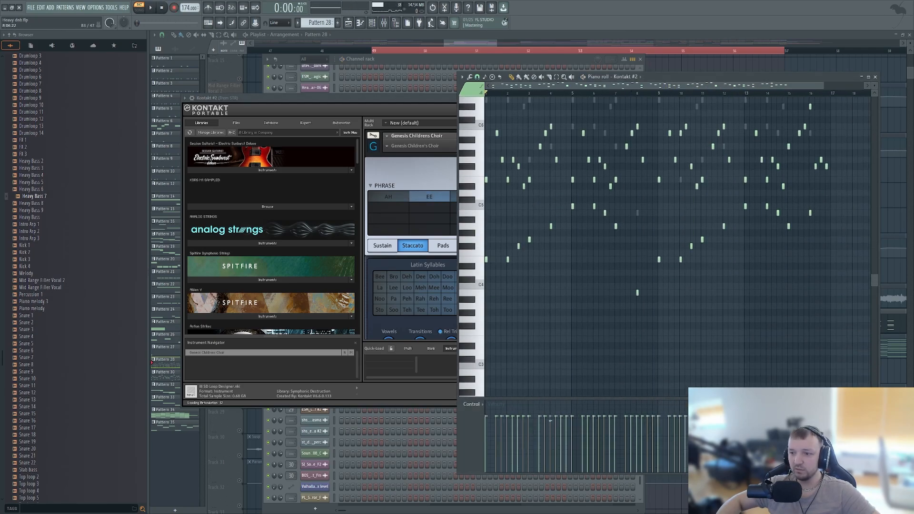
right_click(637, 293)
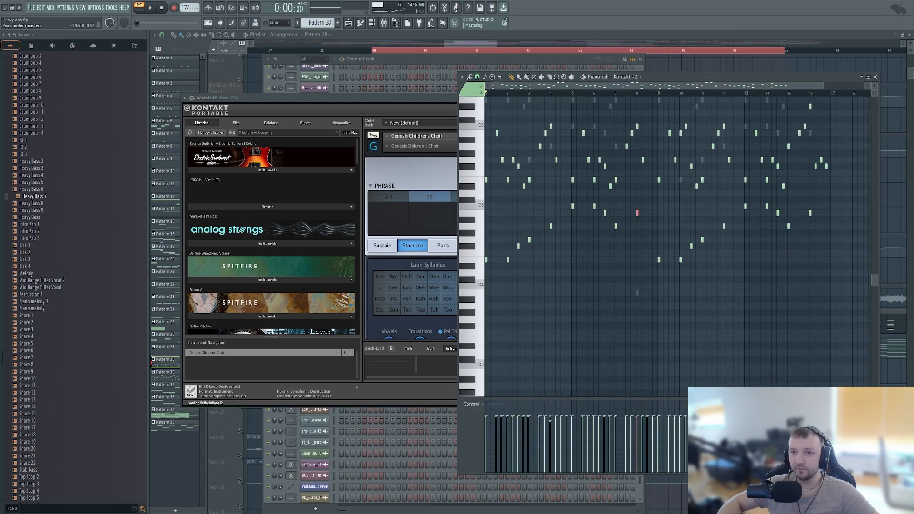
- Open Fruity parametric EQ 2 on the mixer track of Kontakt #2 and examine its curve during playback
key(F6)
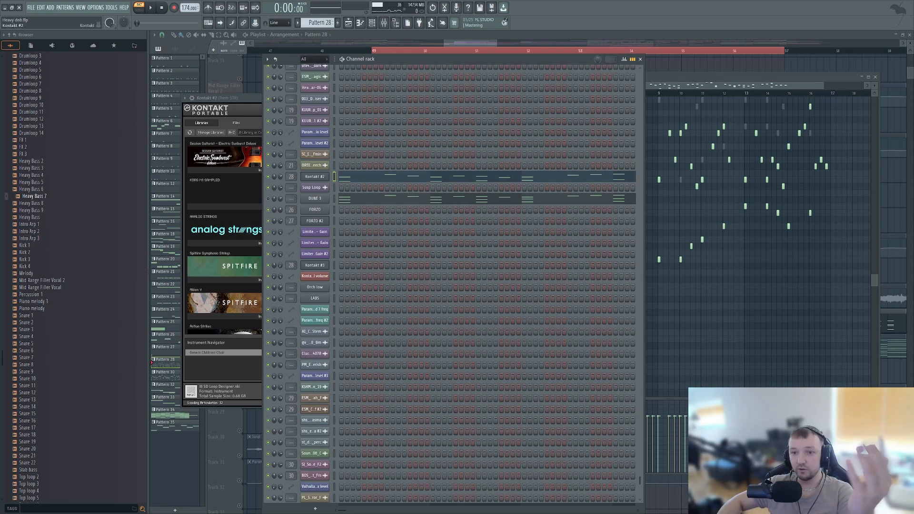
click(314, 177)
click(384, 23)
click(741, 246)
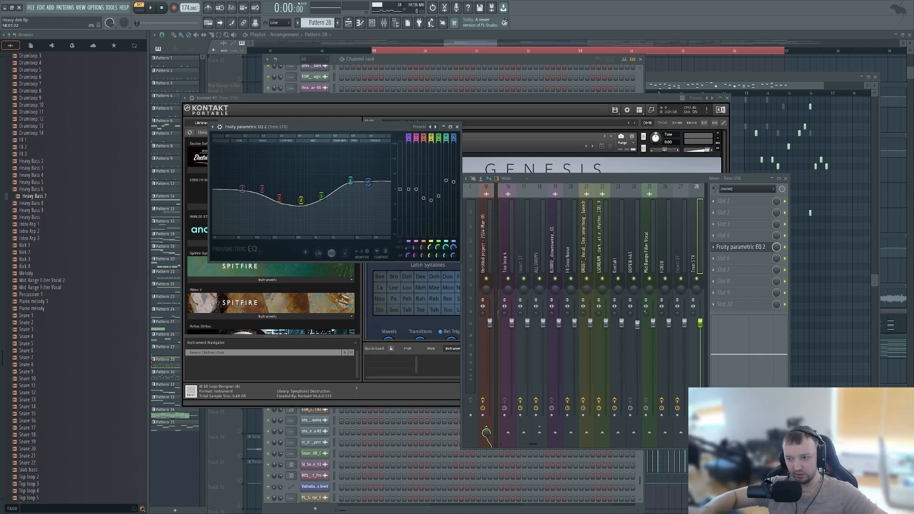
key(space)
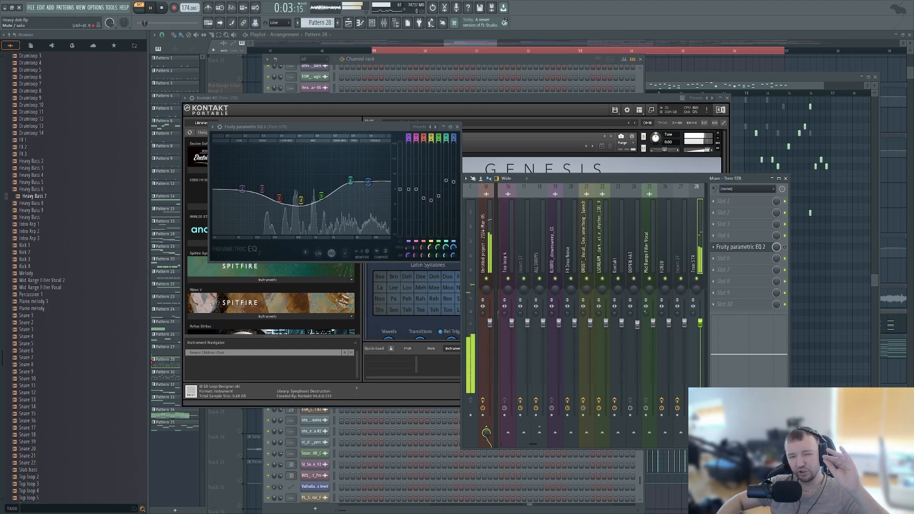
key(space)
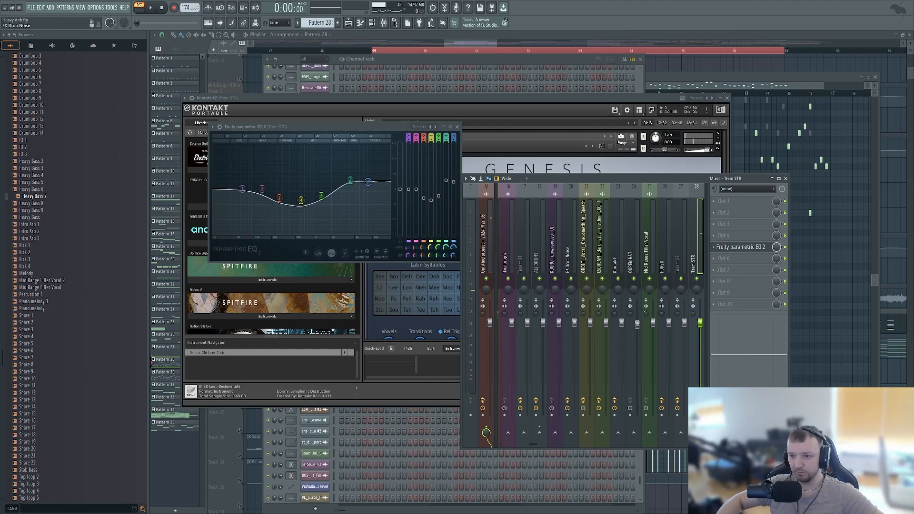
- Open the DUNE synth layered in Pattern 28, inspect its Choir WT MK patch, and close it
click(334, 67)
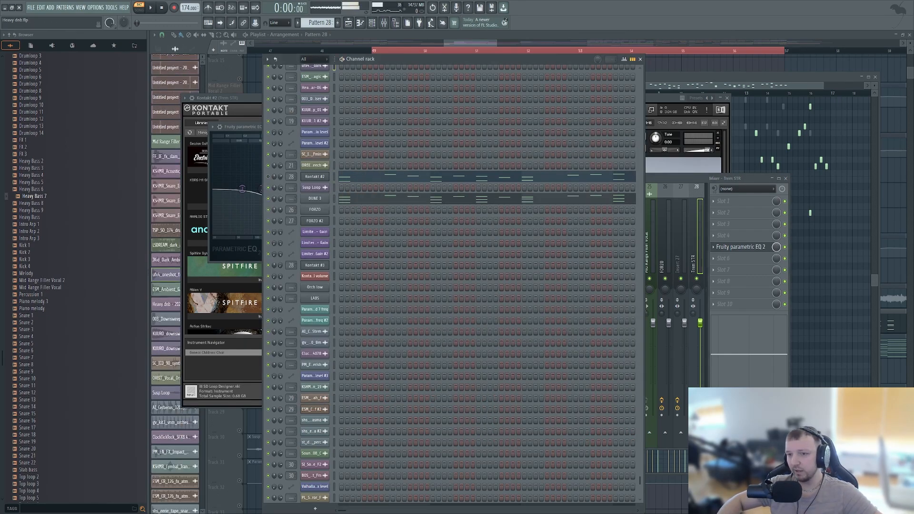
click(315, 198)
drag(362, 117, 479, 294)
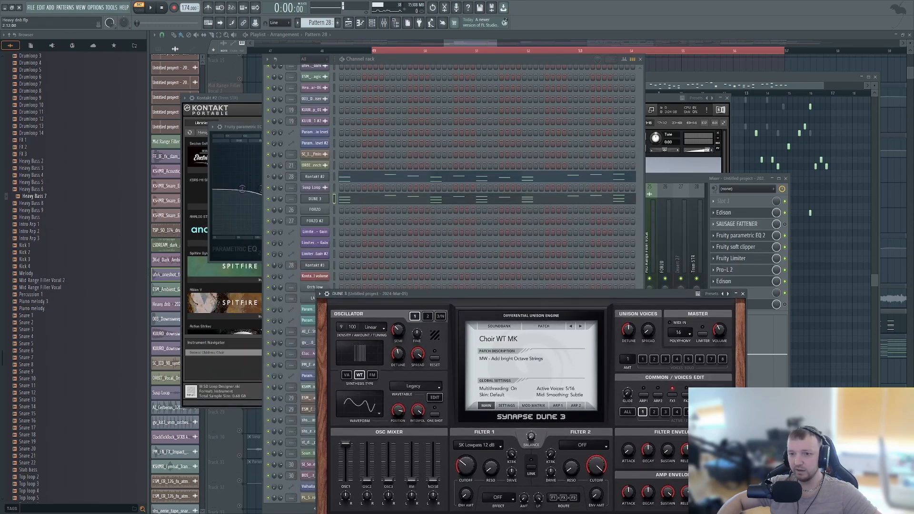
click(334, 121)
double_click(315, 199)
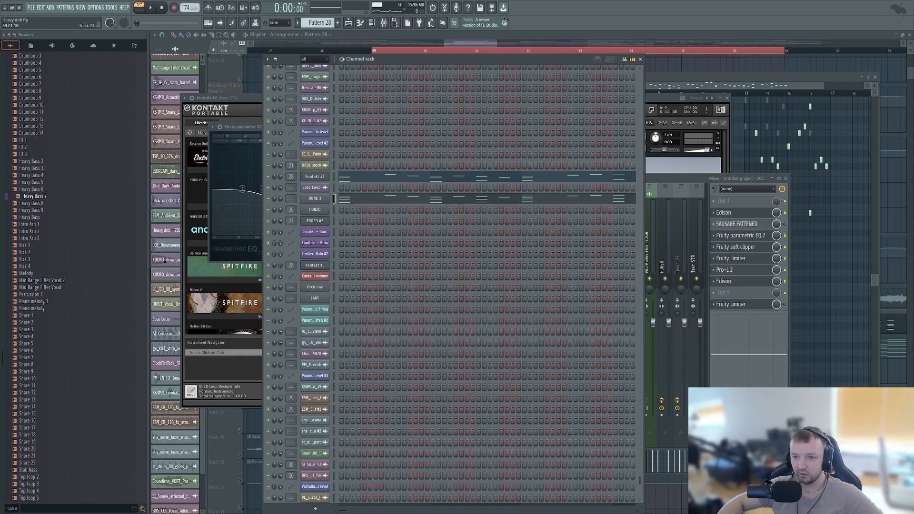
- Close the open plugin, piano roll, mixer and channel rack windows so only the playlist remains
key(F12)
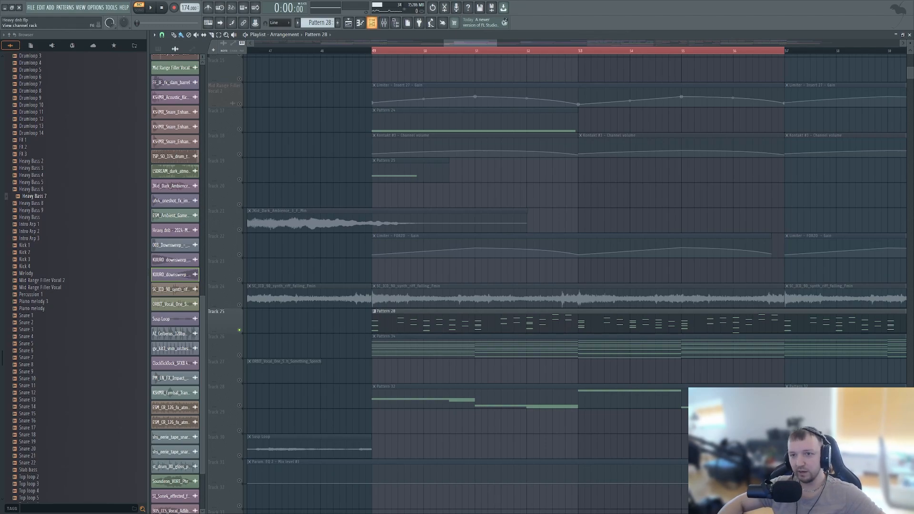
key(F6)
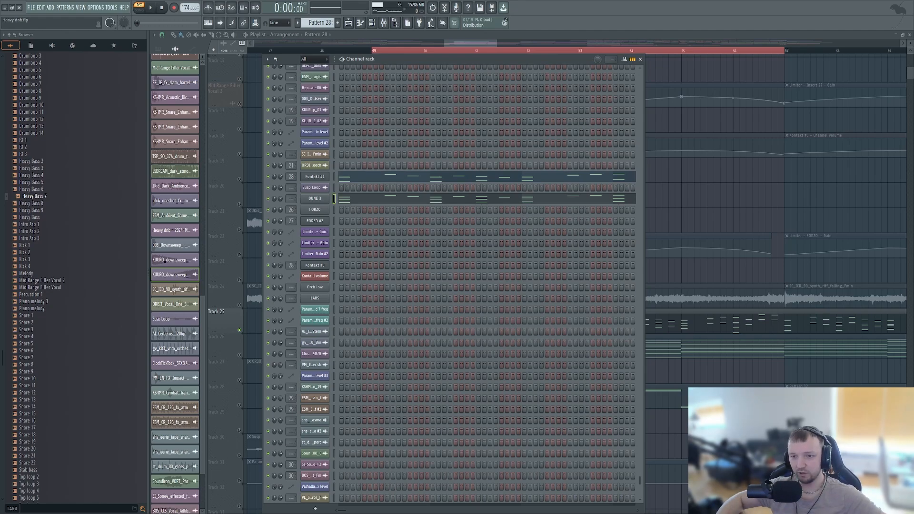
key(F6)
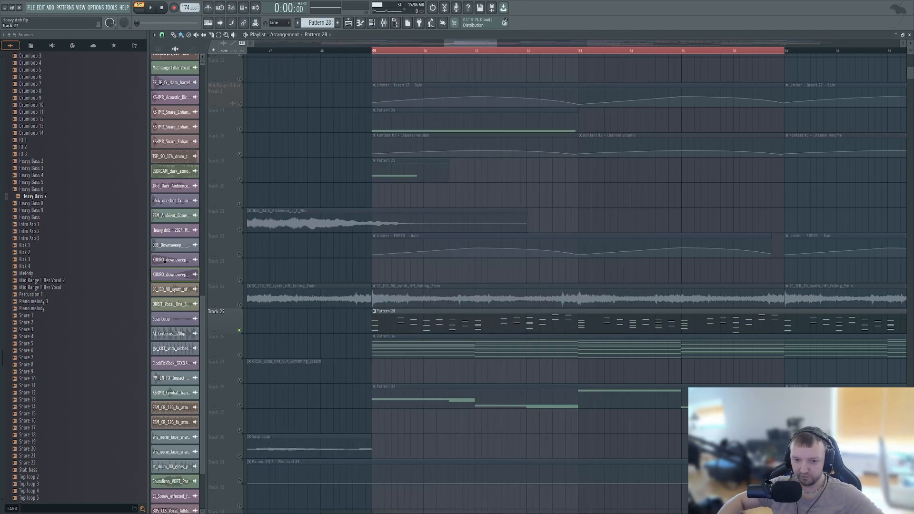
- Unmute Track 26 and Track 28 alongside the Pattern 28 choir and play the selected section from bar 49
click(240, 355)
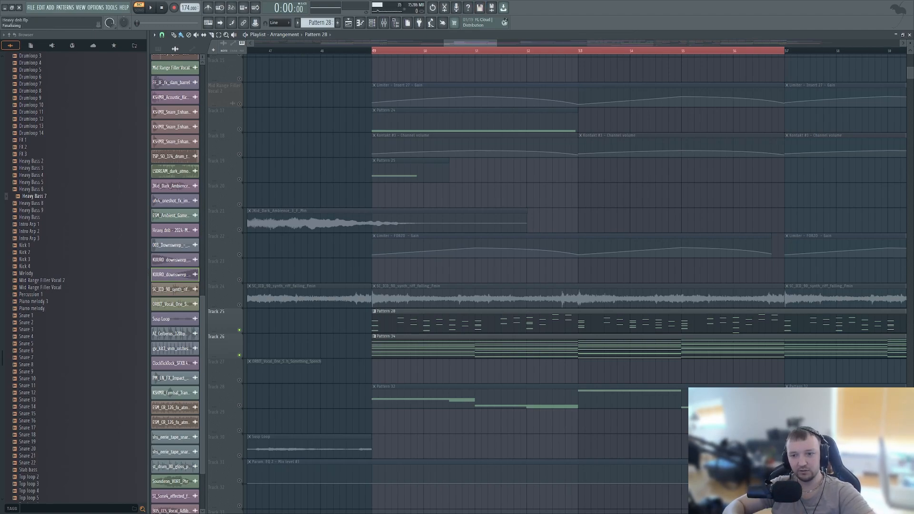
scroll(392, 371, down, 4)
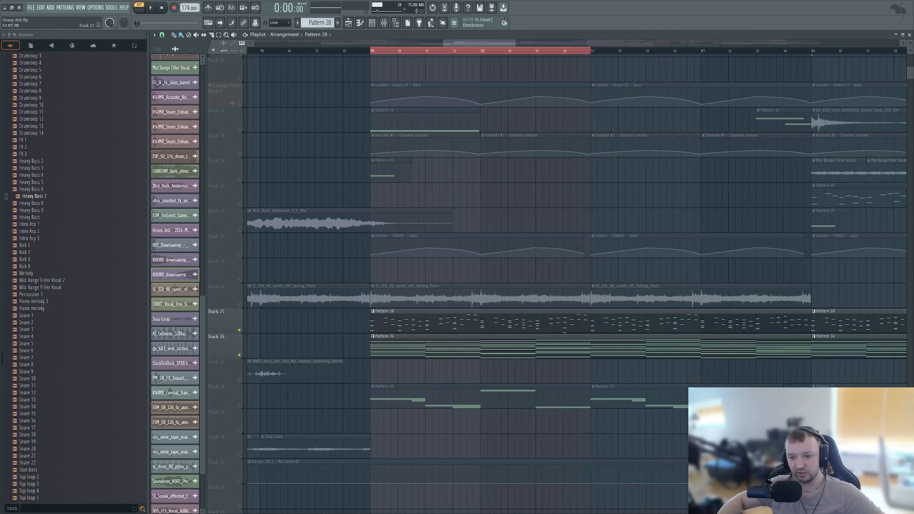
scroll(419, 371, up, 3)
click(239, 405)
key(space)
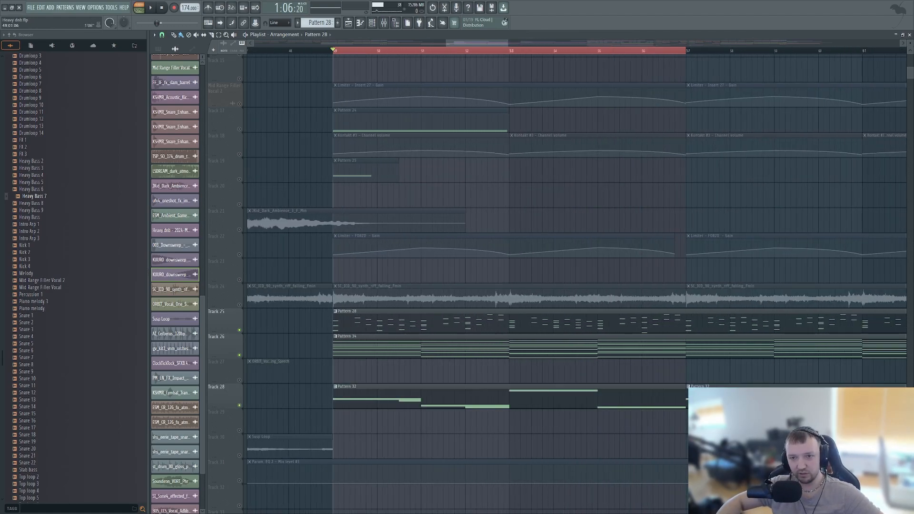
- Audition Track 28 in solo, then play the same section with all tracks enabled and stop playback
ctrl+click(239, 406)
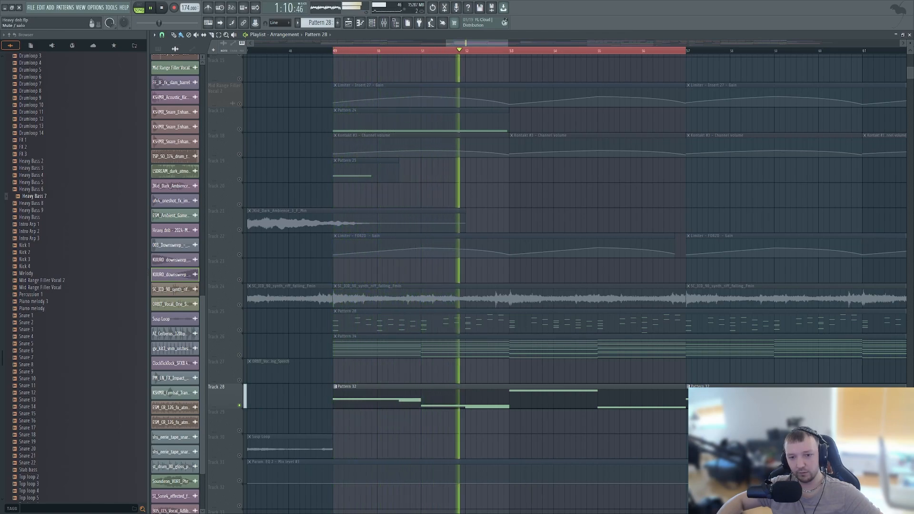
key(space)
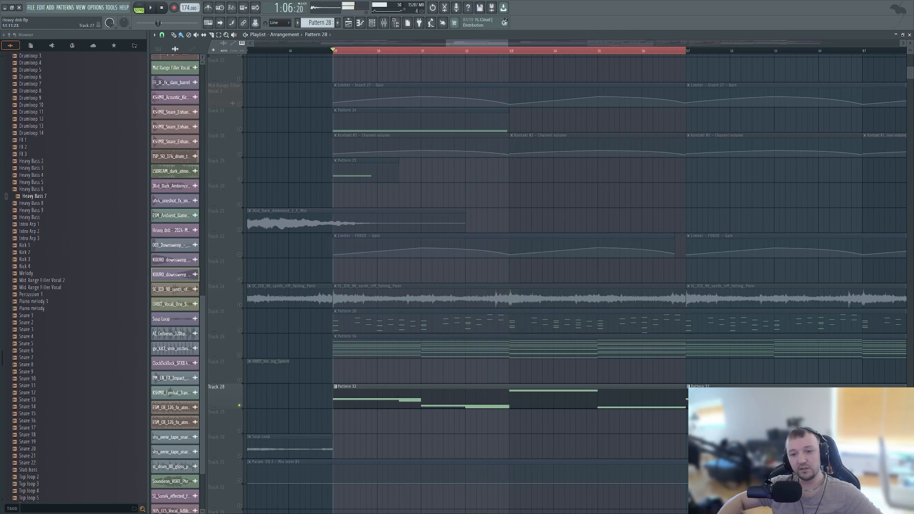
key(space)
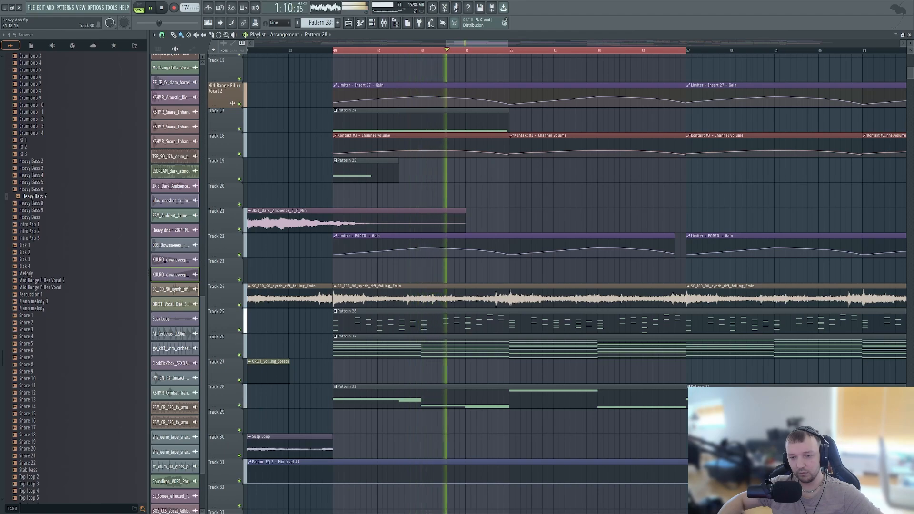
key(space)
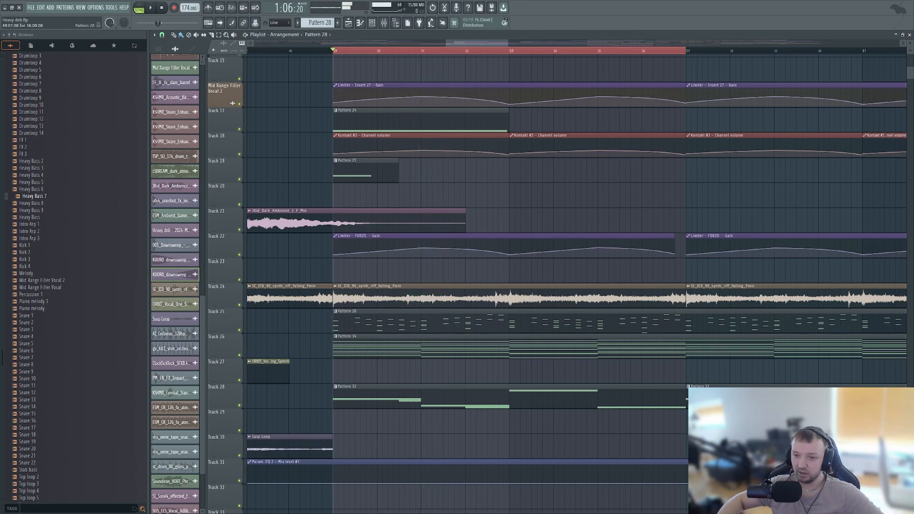
- View the Pattern 28 clip on Track 25 in the piano roll, close it, and briefly check the mixer
scroll(416, 281, down, 4)
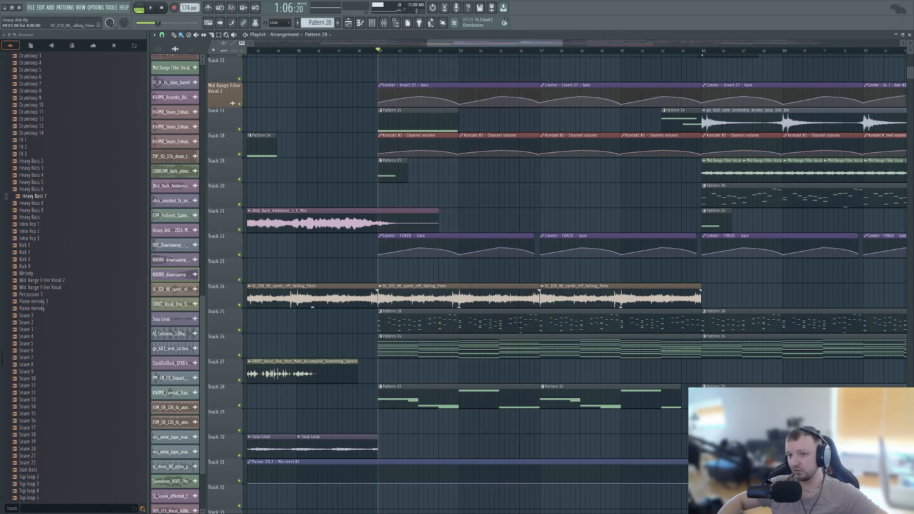
scroll(245, 271, up, 6)
scroll(245, 272, down, 5)
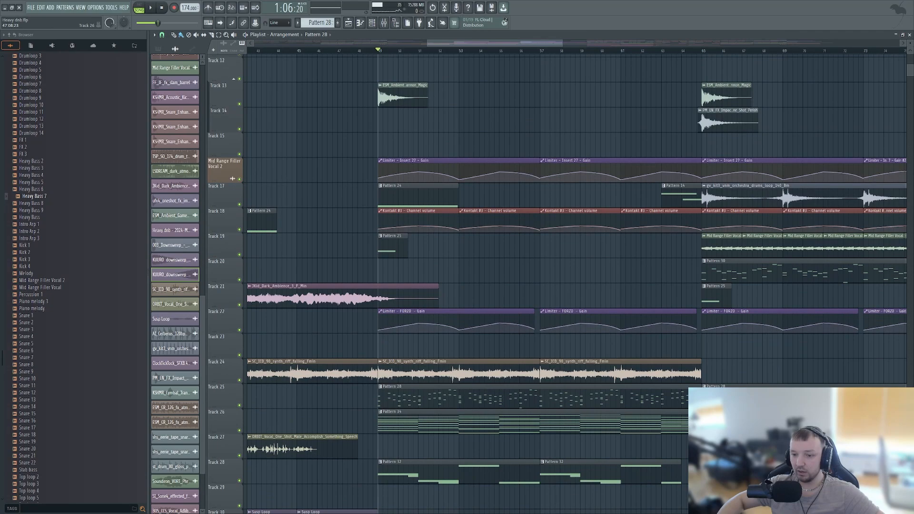
scroll(376, 309, down, 2)
double_click(404, 295)
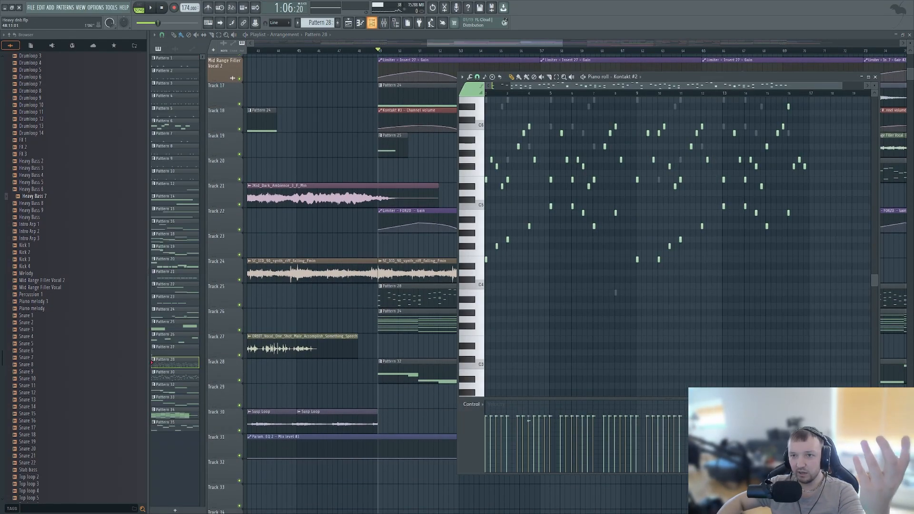
click(372, 23)
scroll(527, 161, down, 1)
click(371, 22)
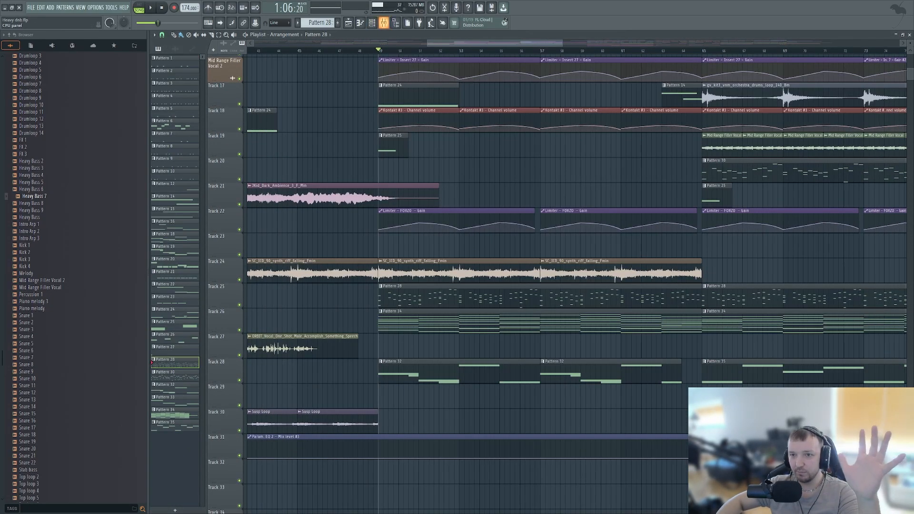
click(384, 23)
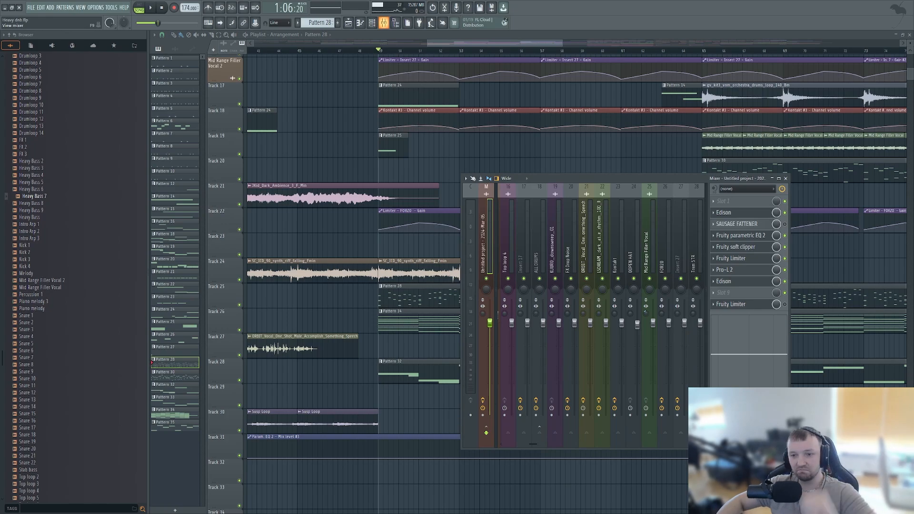
click(384, 22)
- Examine the arrangement from bar 49 onward, comparing the Pattern 28, 34 and 32 layers with the surrounding tracks and sections
scroll(448, 414, down, 5)
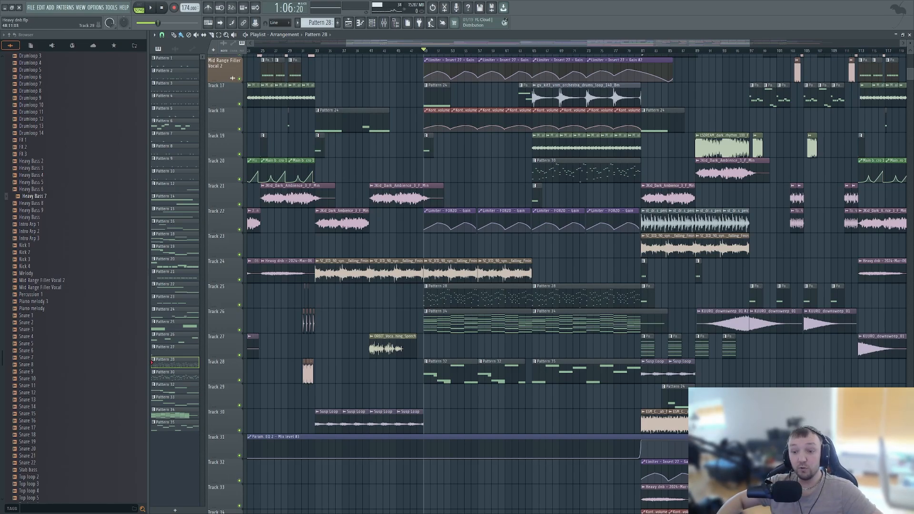
scroll(417, 396, up, 3)
scroll(417, 396, up, 3)
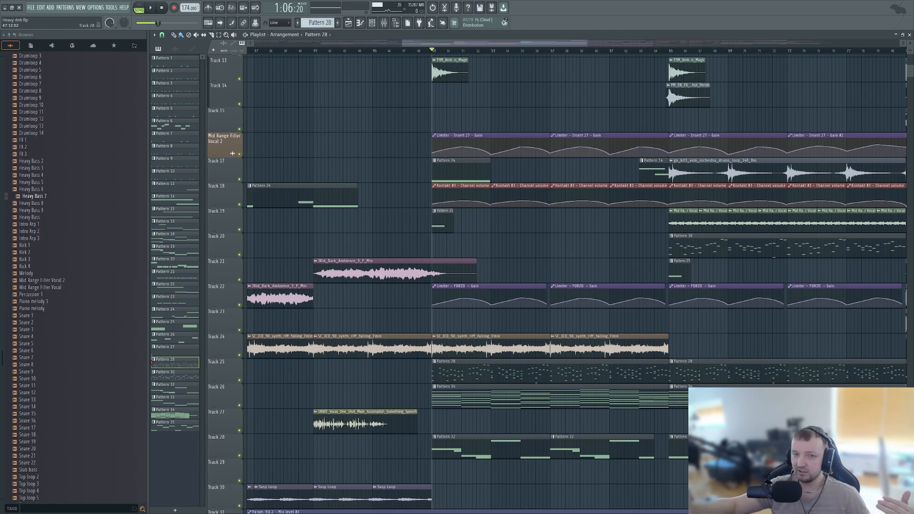
scroll(549, 285, down, 3)
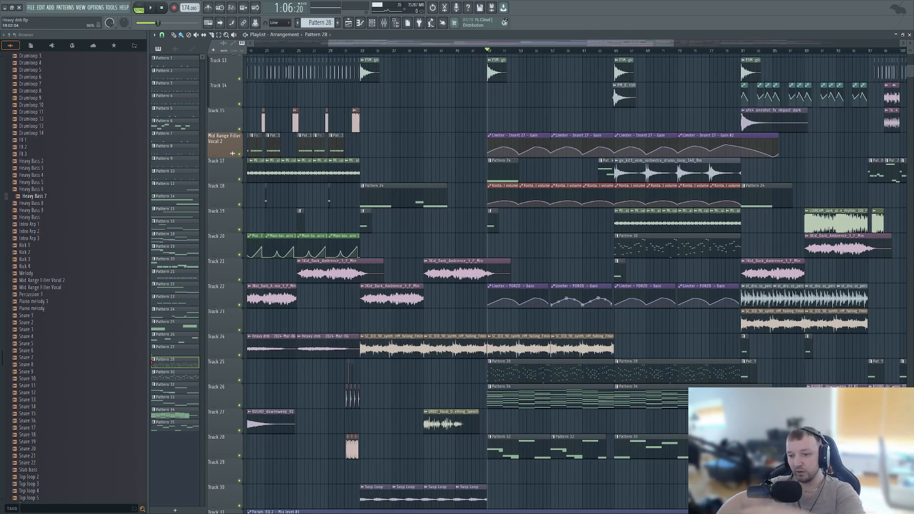
scroll(549, 286, down, 4)
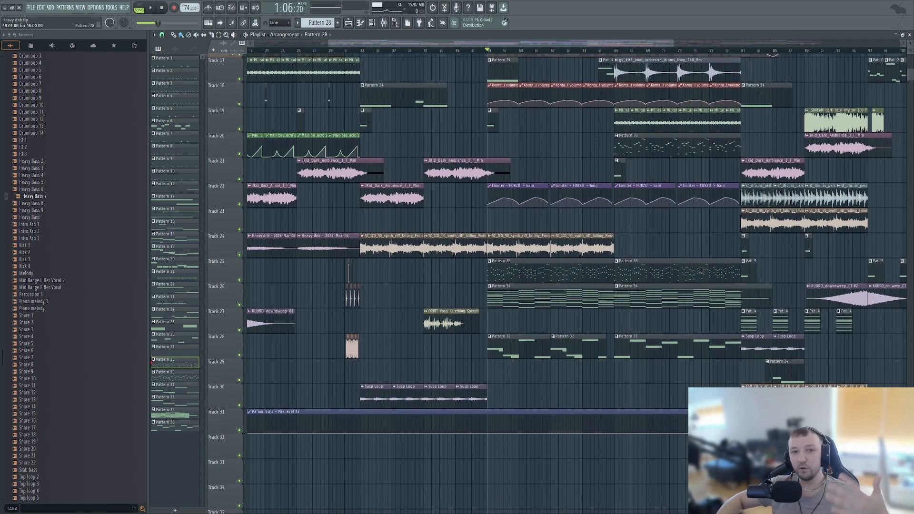
scroll(232, 229, up, 5)
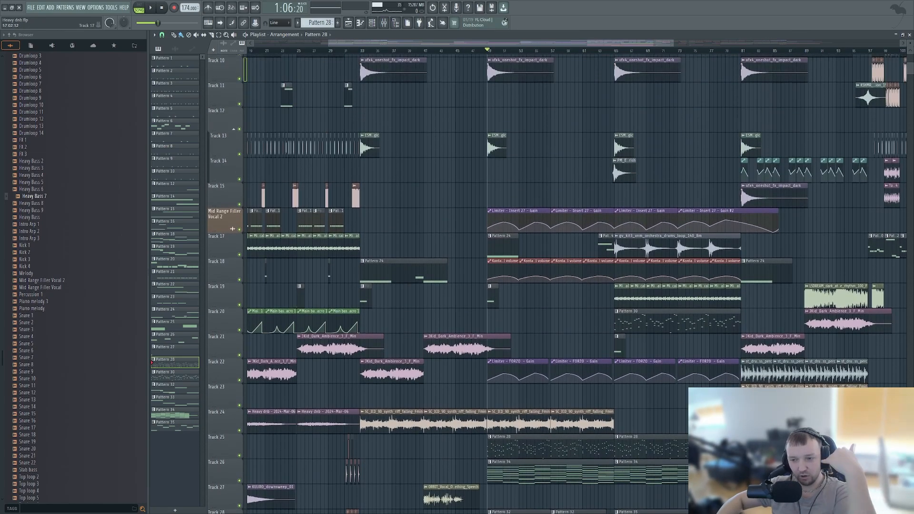
scroll(548, 248, down, 5)
scroll(523, 295, up, 3)
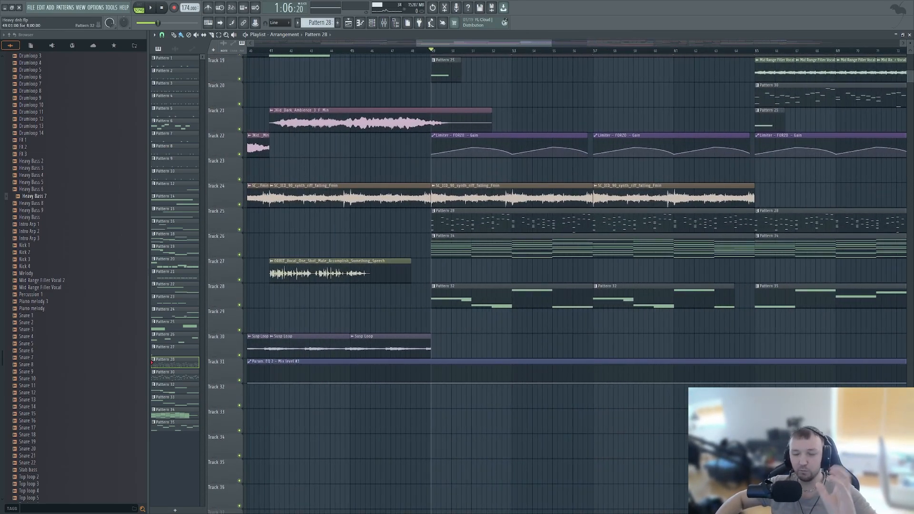
scroll(538, 271, down, 4)
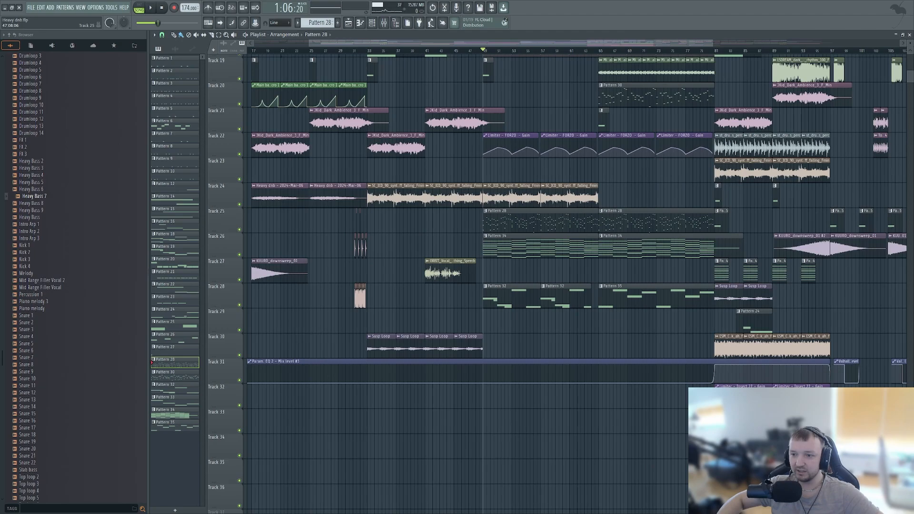
scroll(614, 170, up, 2)
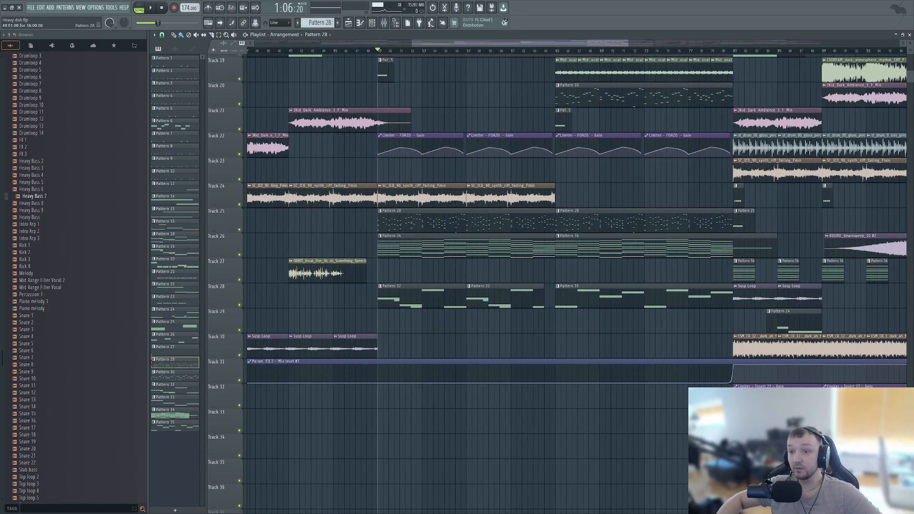
scroll(434, 215, up, 4)
scroll(232, 149, up, 4)
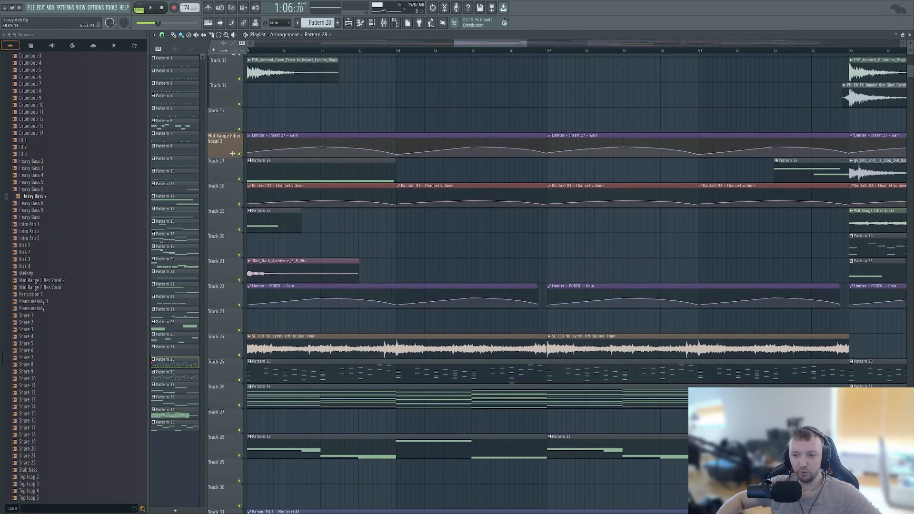
scroll(573, 345, down, 4)
scroll(573, 345, down, 4)
scroll(233, 78, up, 3)
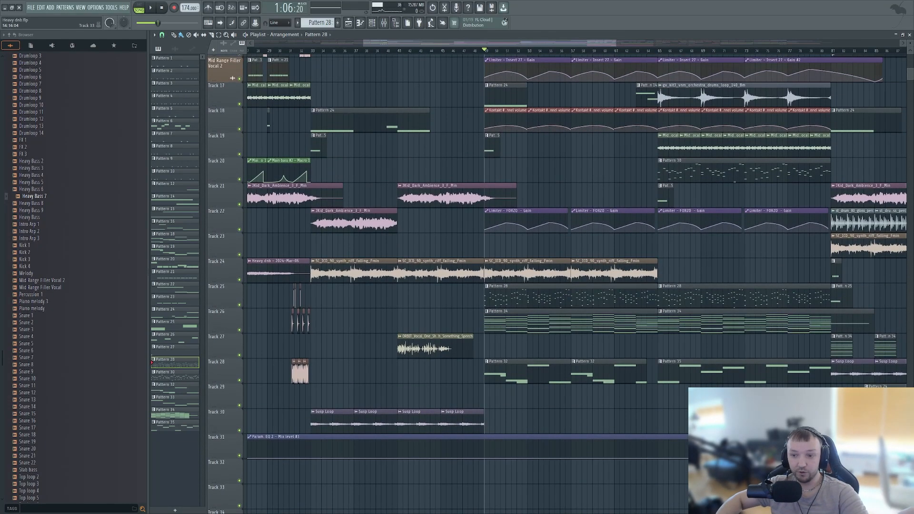
scroll(567, 490, down, 4)
scroll(602, 147, up, 3)
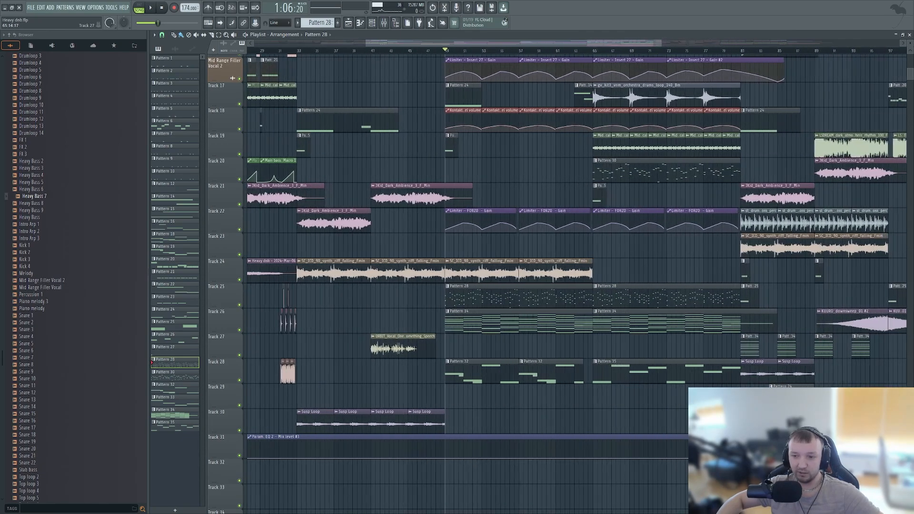
scroll(763, 271, down, 3)
scroll(625, 345, up, 4)
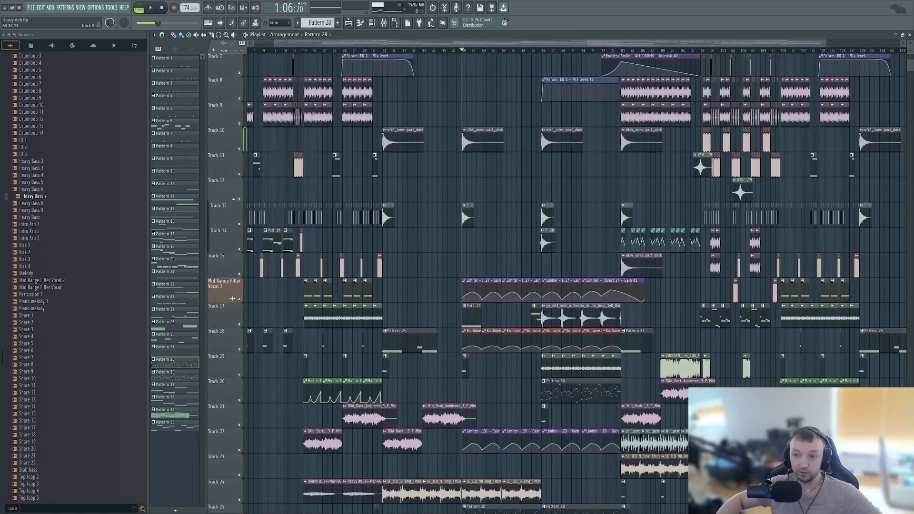
scroll(626, 345, down, 4)
scroll(571, 314, down, 1)
scroll(494, 273, up, 3)
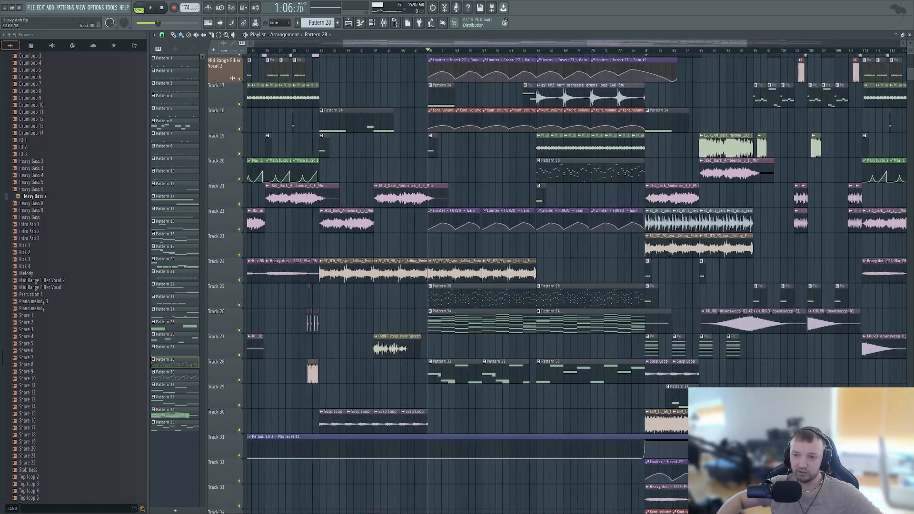
scroll(495, 273, up, 5)
scroll(523, 285, down, 8)
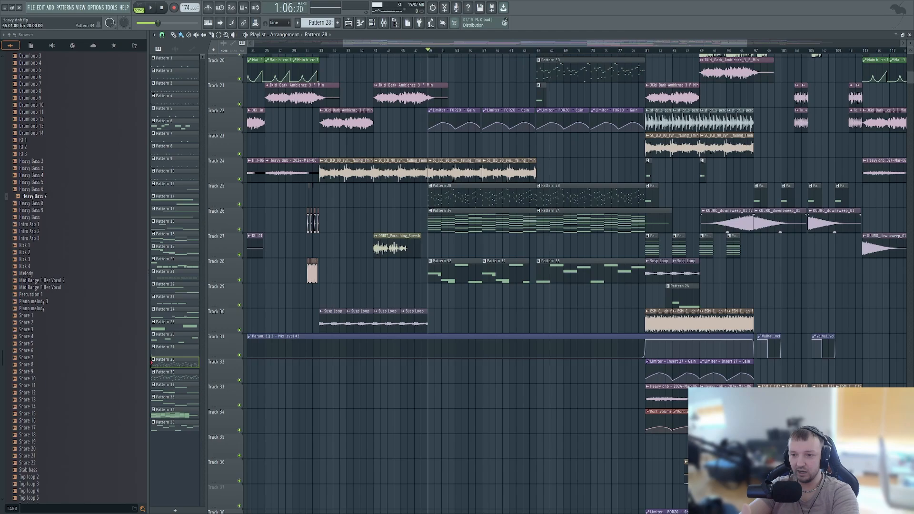
scroll(232, 355, up, 7)
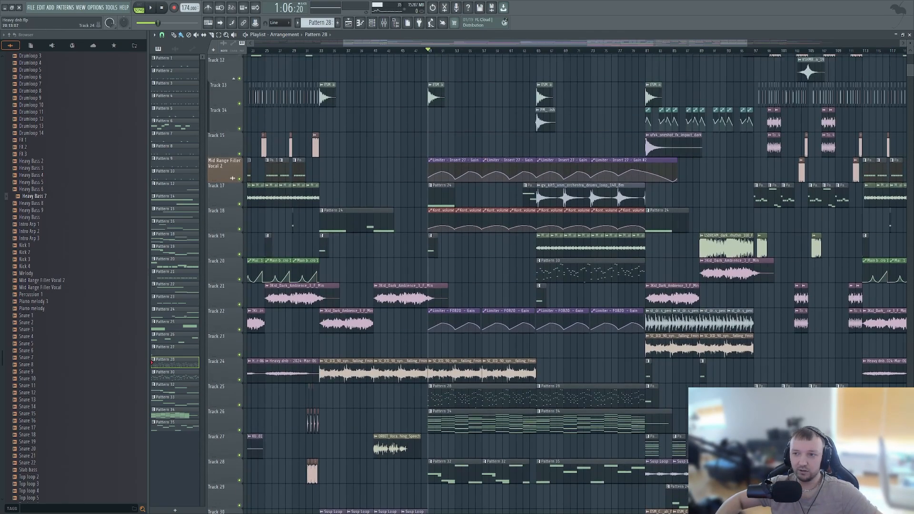
scroll(232, 354, down, 3)
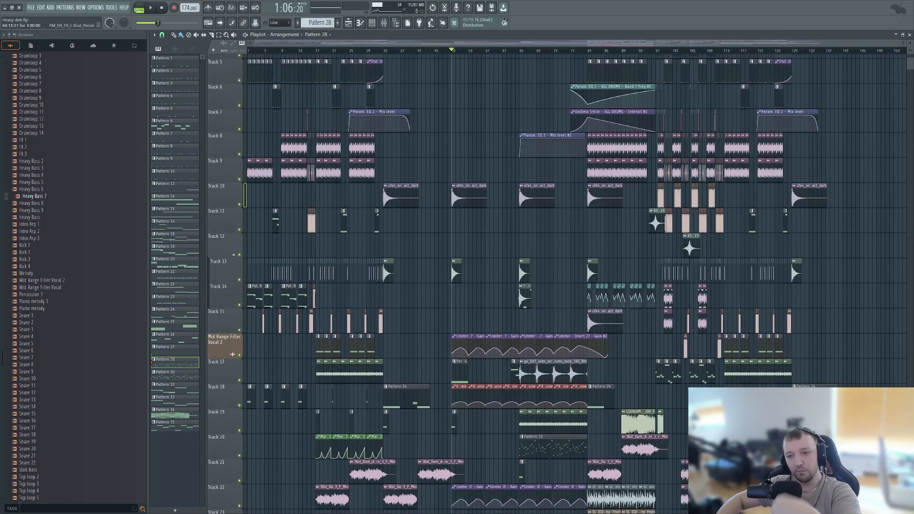
scroll(514, 322, down, 6)
scroll(517, 322, up, 4)
scroll(520, 321, up, 10)
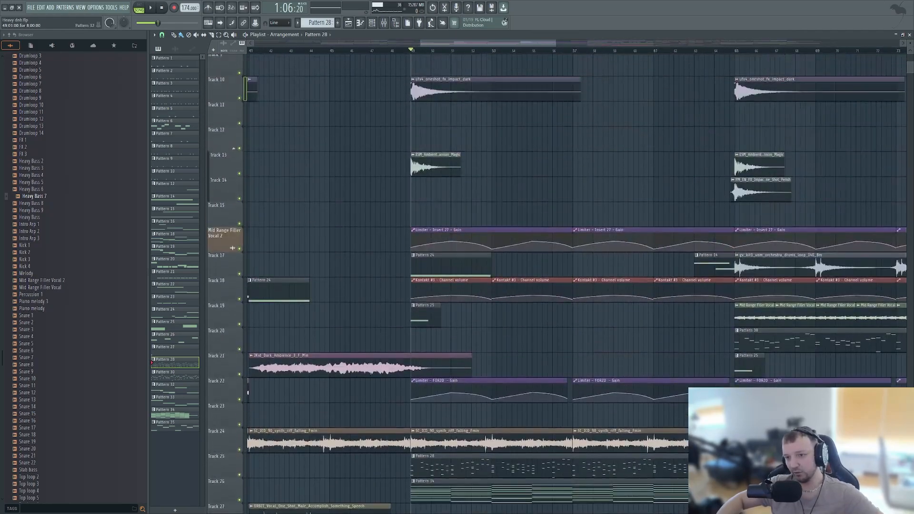
scroll(538, 340, down, 5)
scroll(545, 345, down, 1)
scroll(545, 345, down, 5)
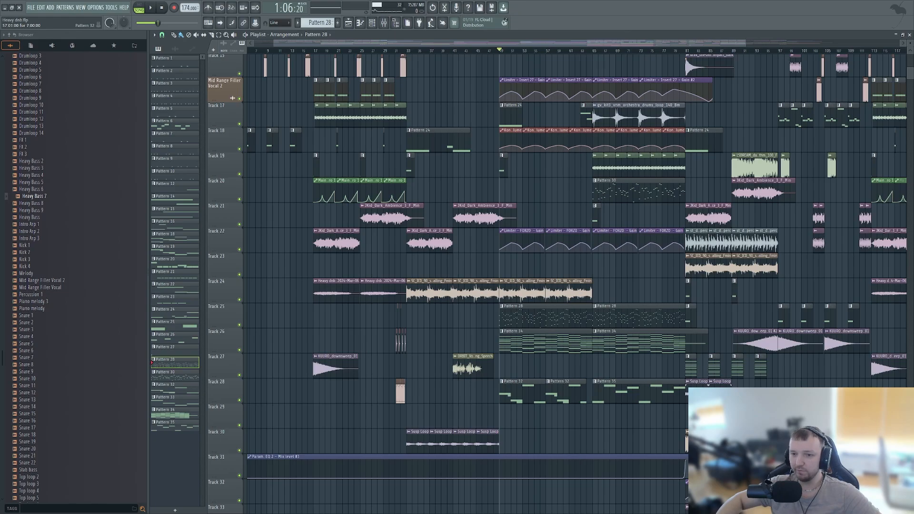
scroll(545, 345, up, 3)
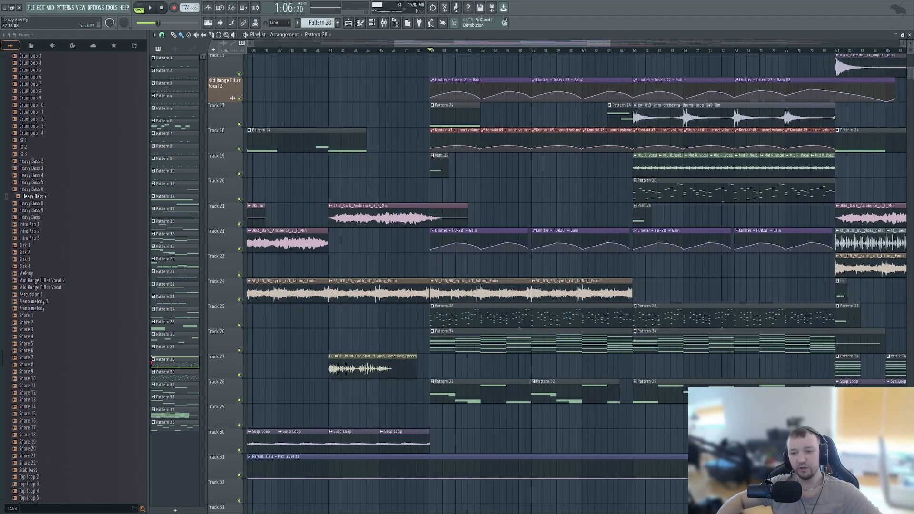
scroll(519, 345, down, 4)
scroll(622, 285, up, 5)
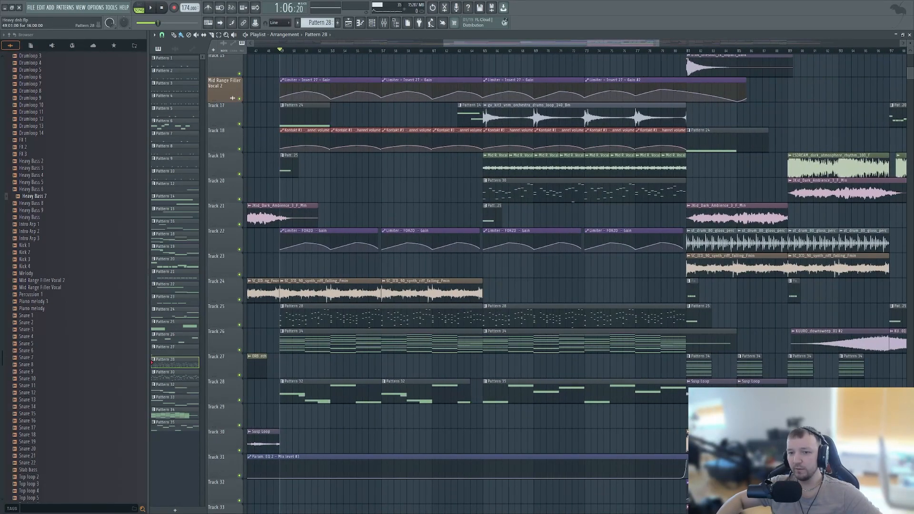
- Solo Track 24 and look over its synth riff and Heavy dnb clips across the arrangement
scroll(451, 317, down, 5)
scroll(512, 334, up, 4)
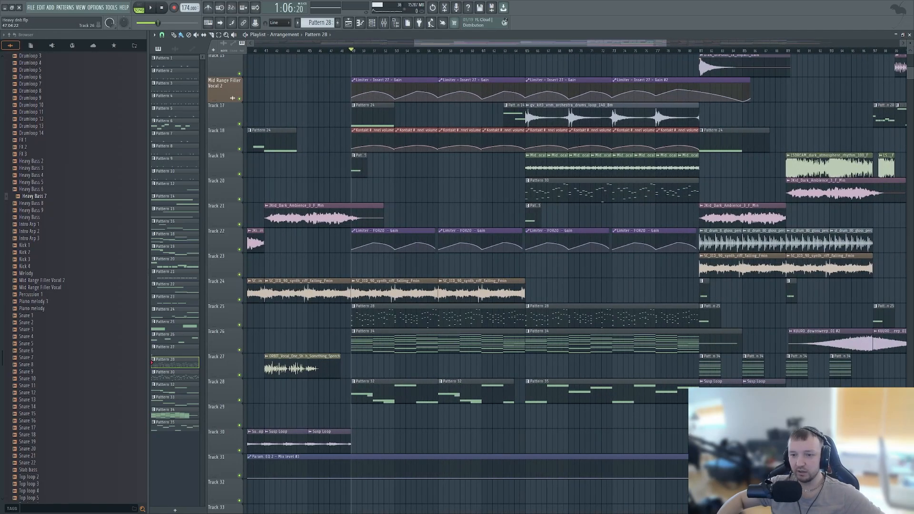
scroll(330, 285, up, 4)
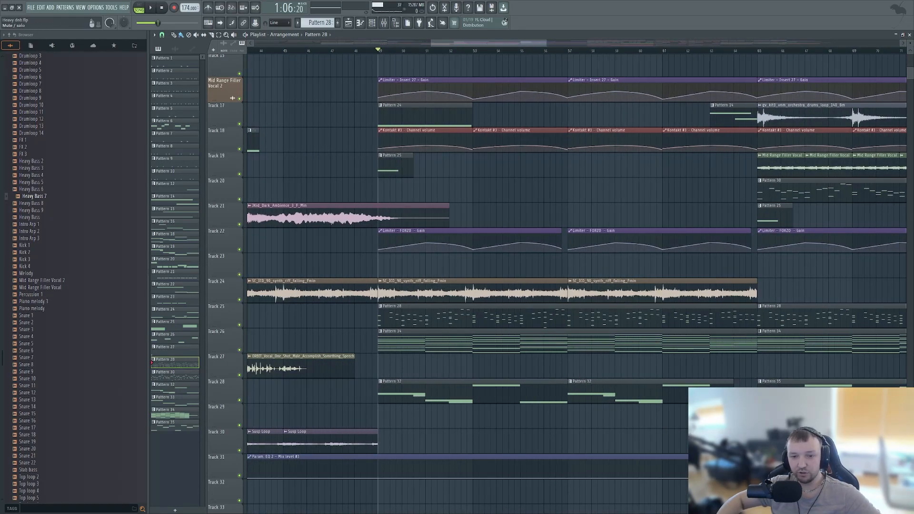
right_click(239, 299)
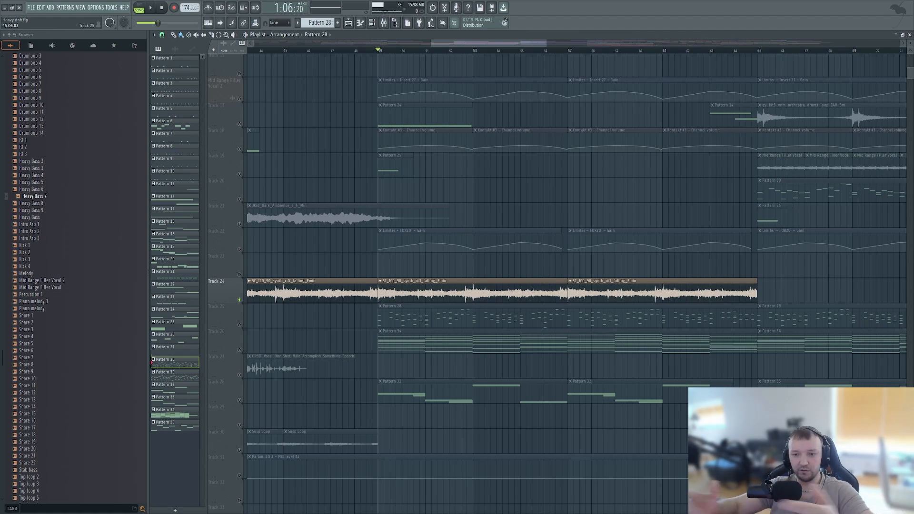
scroll(409, 333, down, 6)
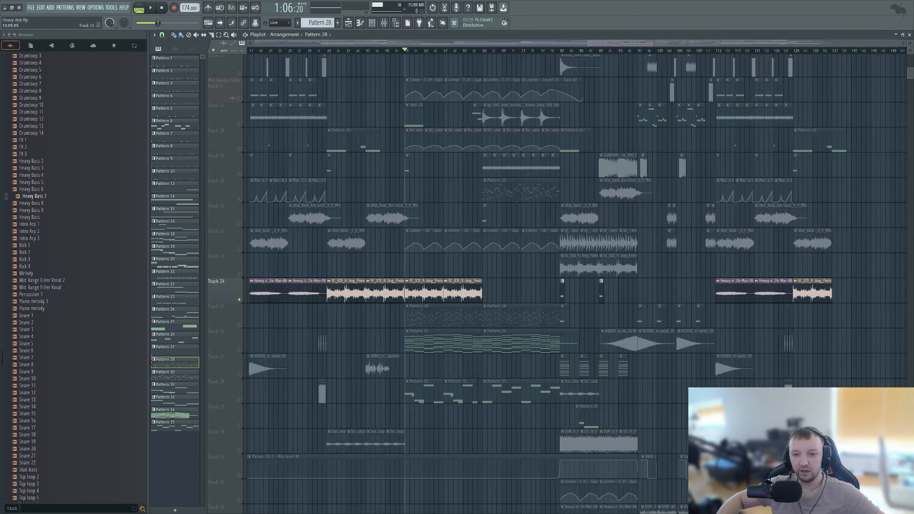
scroll(410, 333, up, 4)
scroll(409, 333, up, 1)
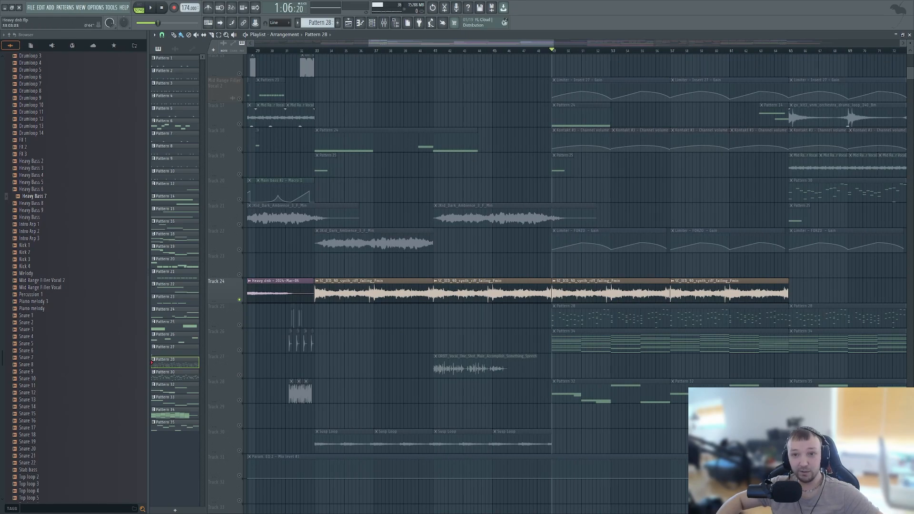
- Solo Track 22 and audition its Dark Ambience clip from bar 33, stopping playback at the end
click(317, 50)
right_click(240, 249)
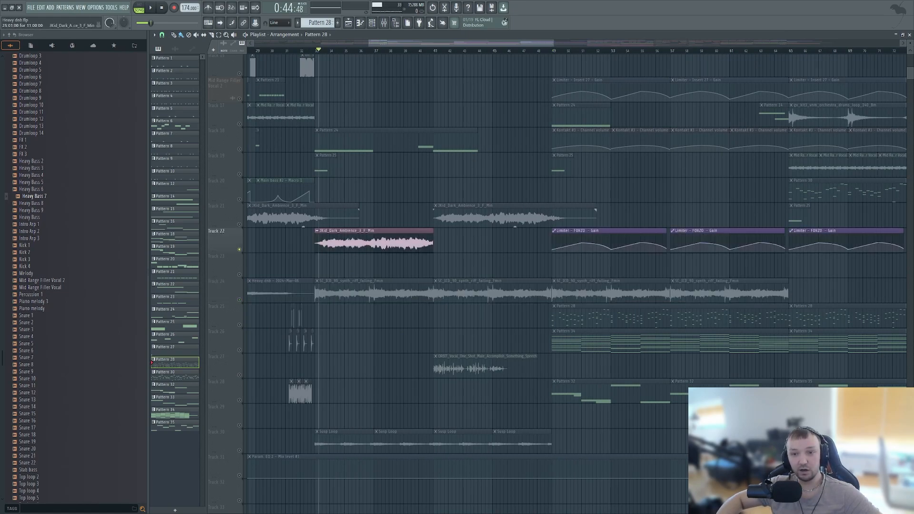
click(315, 50)
scroll(293, 238, up, 8)
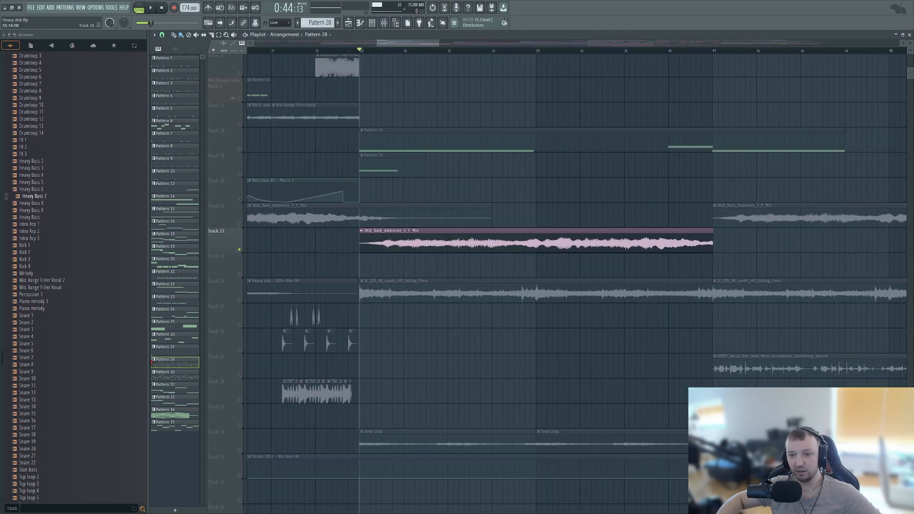
key(space)
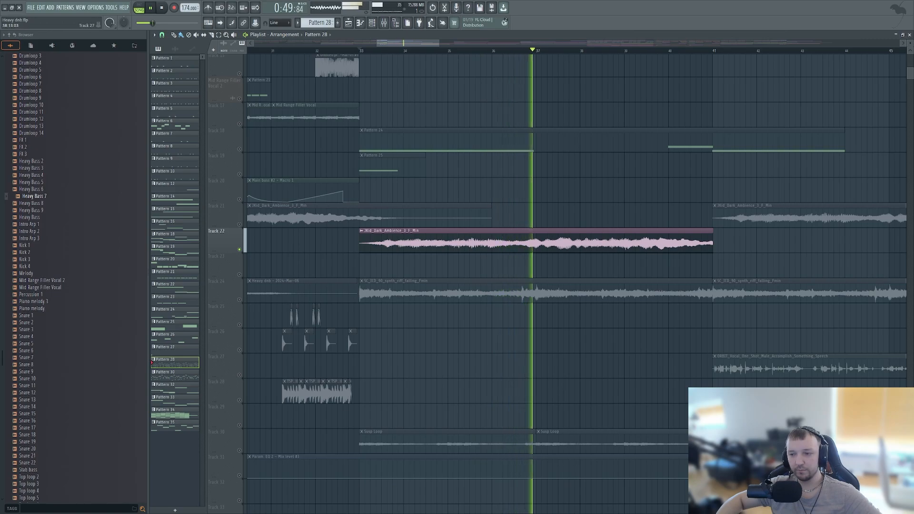
scroll(575, 290, down, 5)
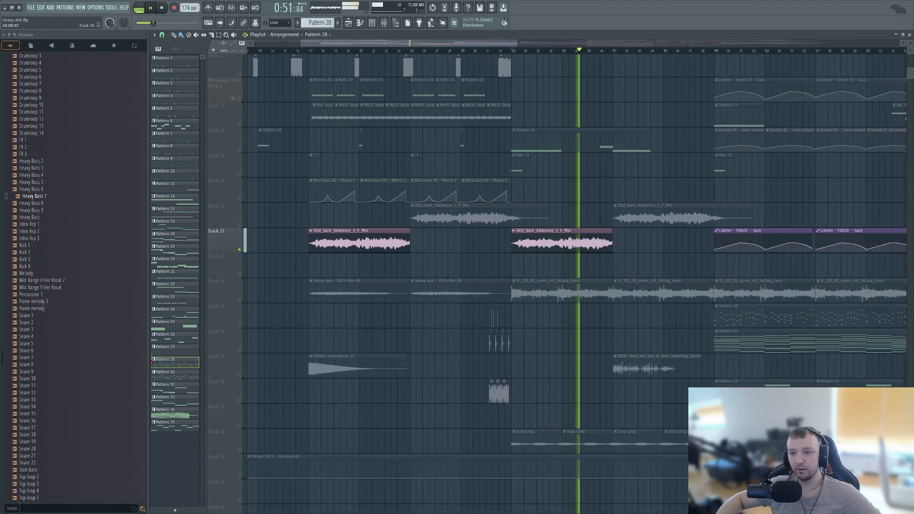
key(space)
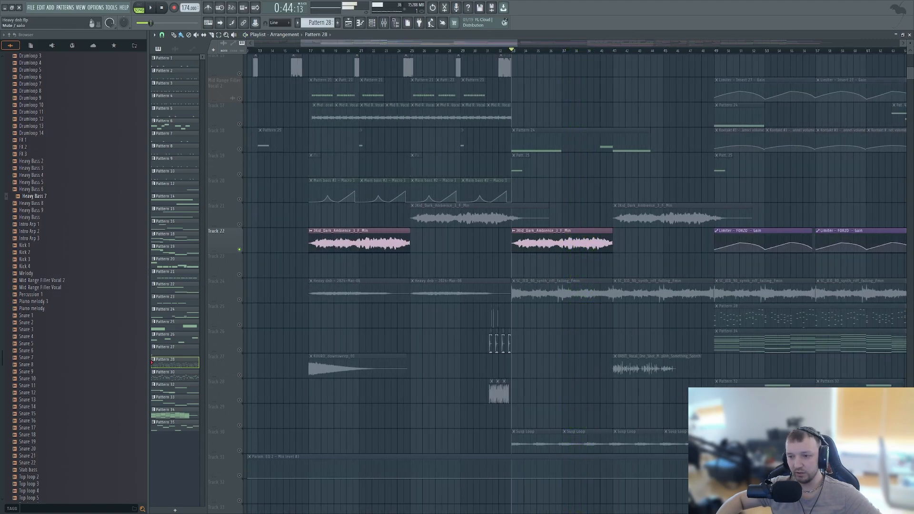
- Audition Track 24 from bar 41 in solo, bring in Track 21's ambience, and re-enable all tracks after stopping
click(240, 300)
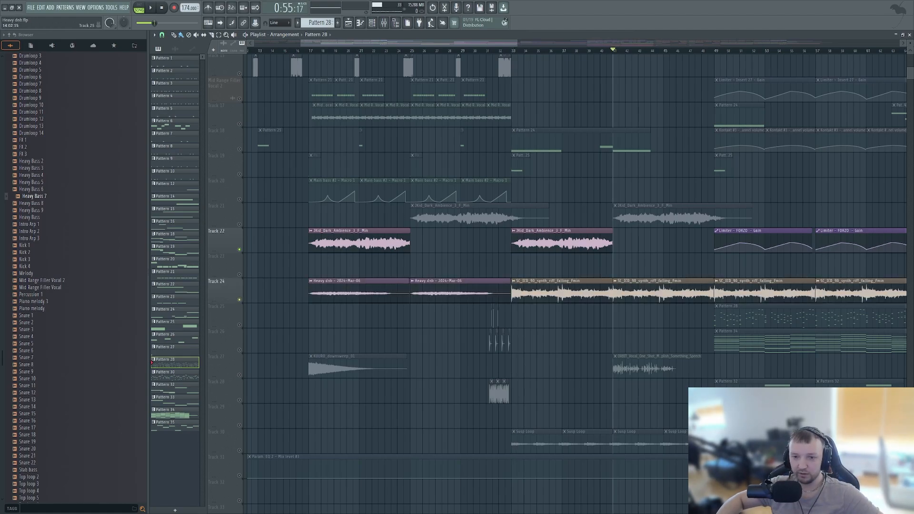
right_click(239, 300)
key(space)
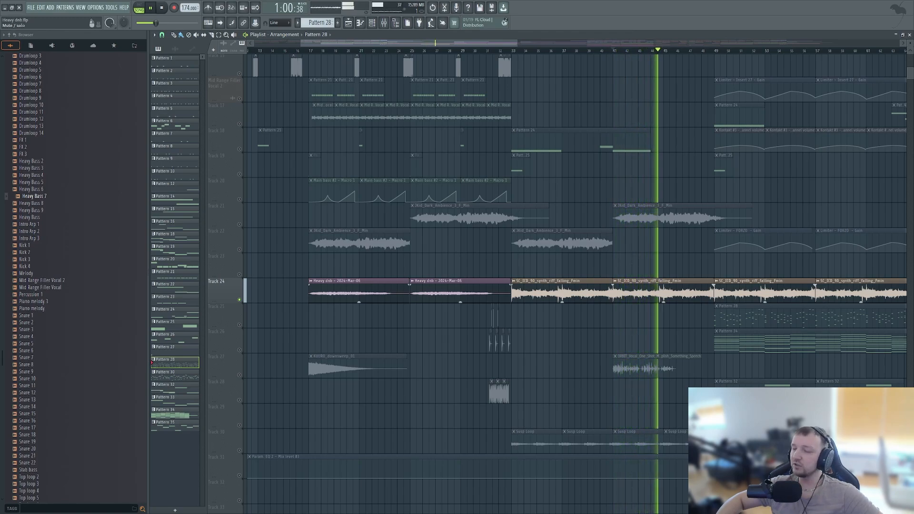
click(239, 225)
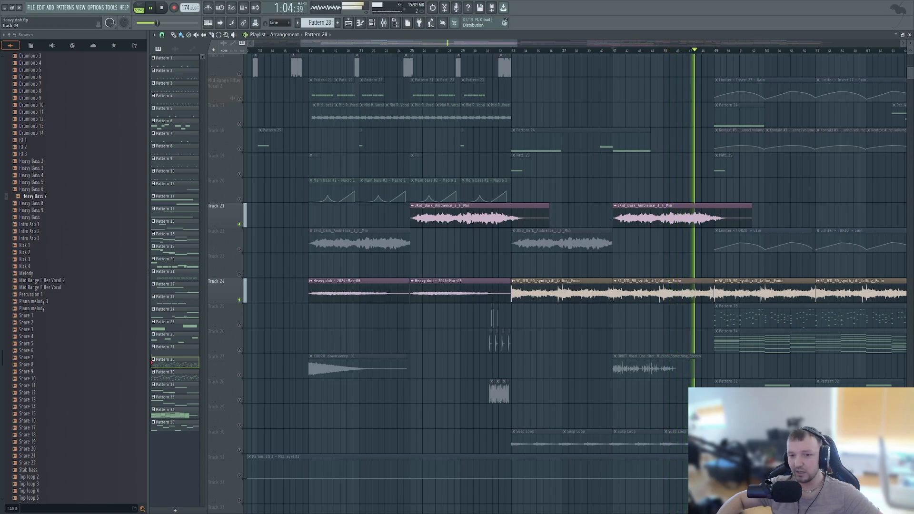
key(space)
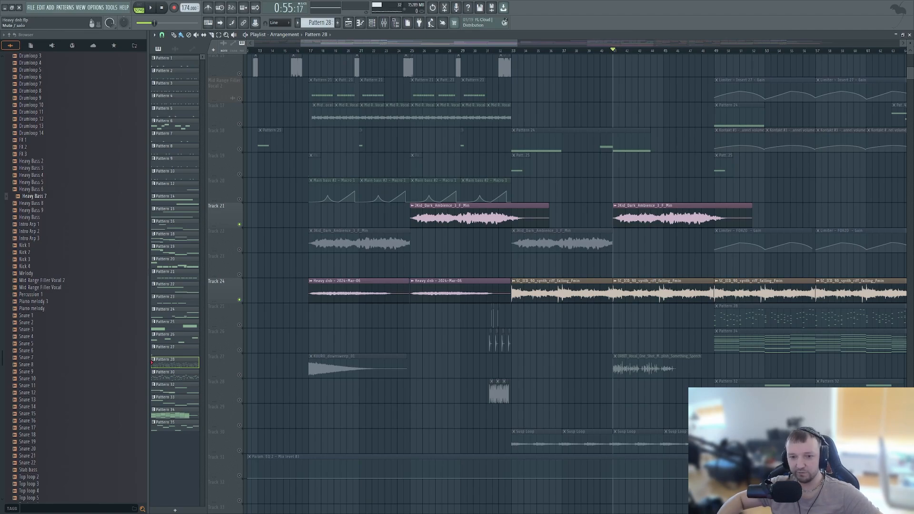
right_click(240, 300)
right_click(240, 300)
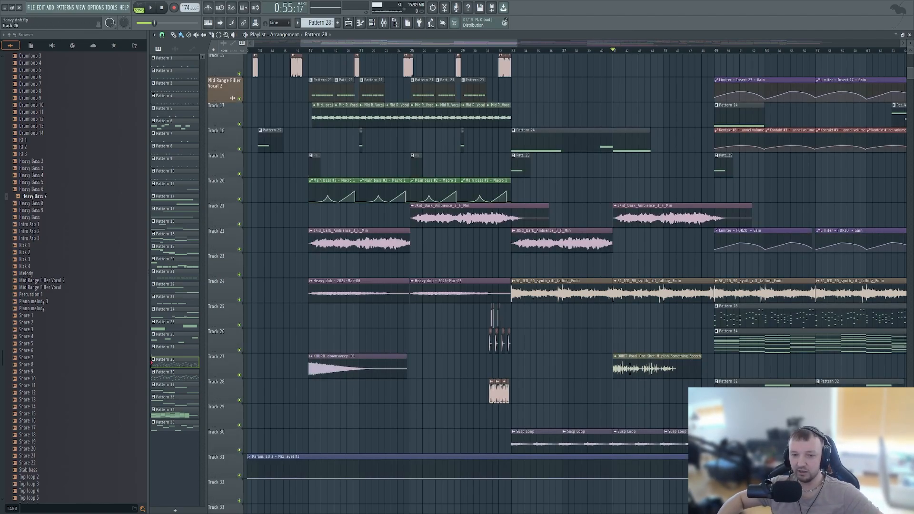
- Solo Track 10 and play its dark impact sample from bar 33
scroll(540, 191, down, 5)
scroll(540, 190, up, 4)
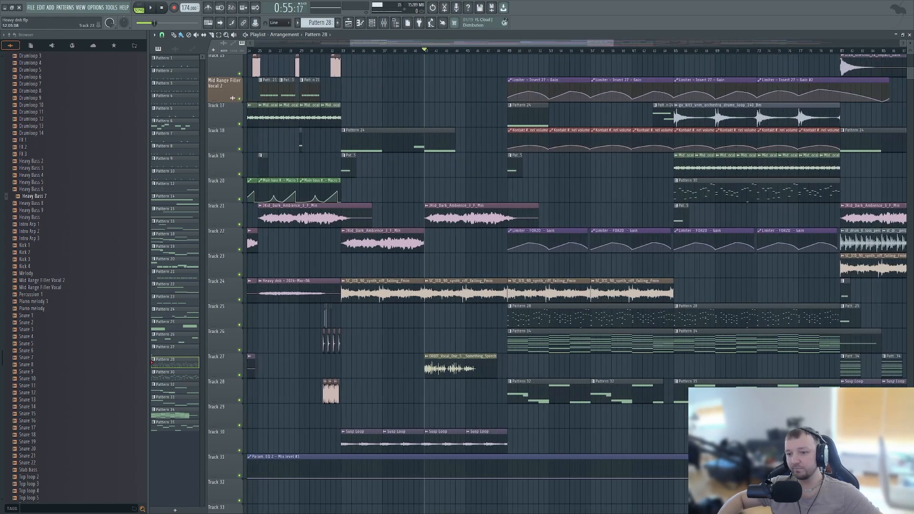
scroll(540, 209, up, 3)
scroll(495, 240, up, 4)
scroll(494, 241, down, 4)
scroll(495, 240, up, 6)
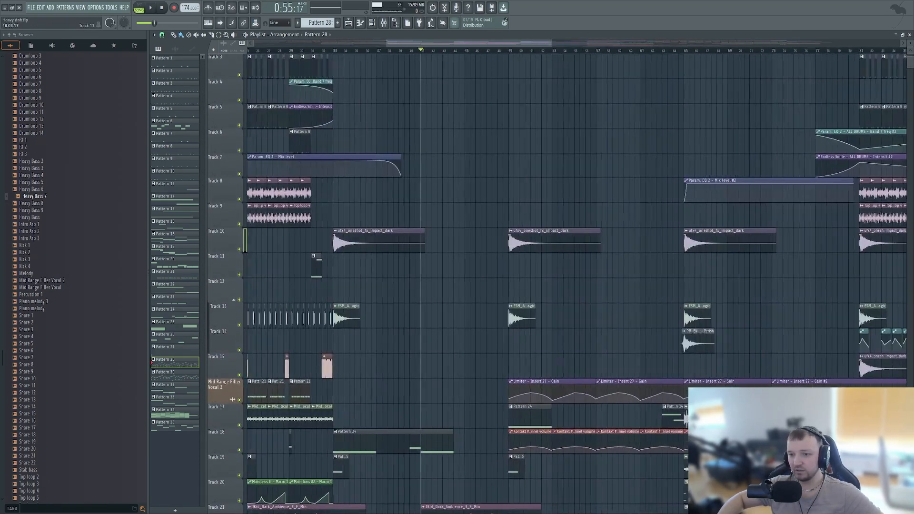
right_click(240, 250)
scroll(343, 142, down, 5)
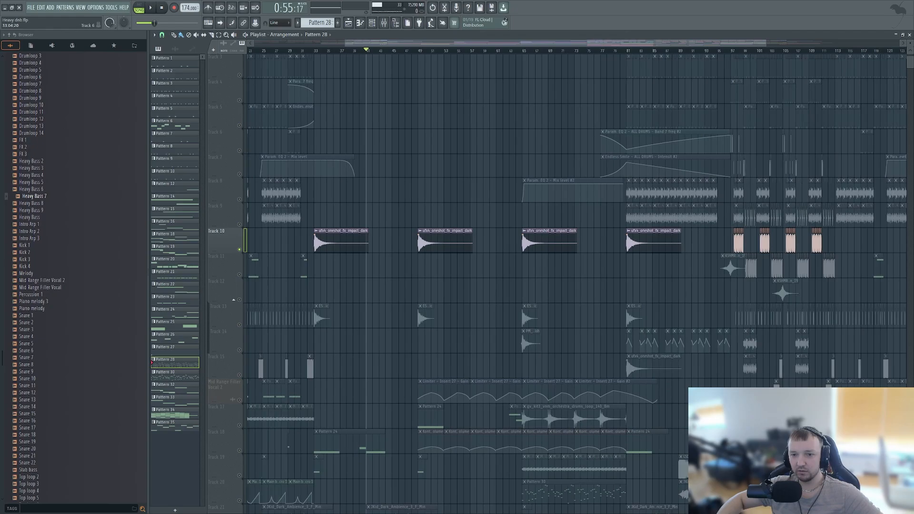
click(316, 51)
key(space)
- Stop the impact playback and take Track 10 out of solo
scroll(509, 340, down, 2)
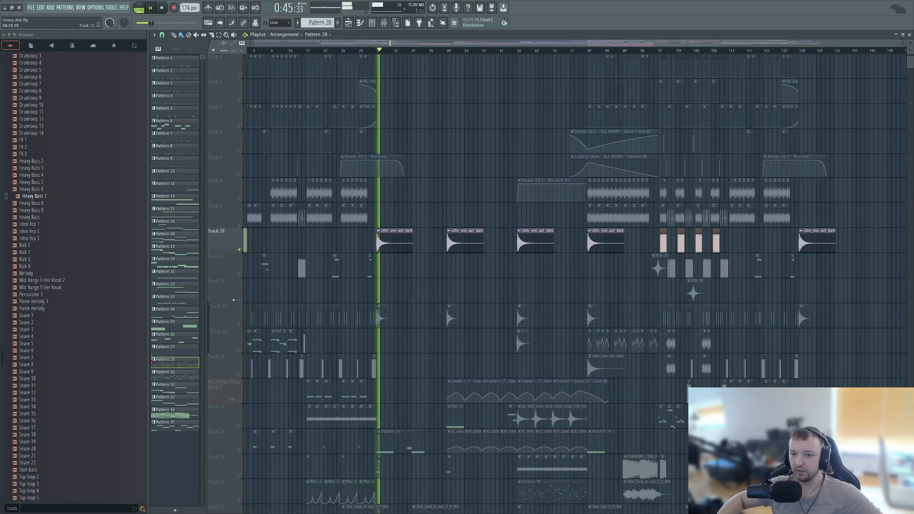
scroll(310, 340, up, 5)
scroll(269, 341, up, 5)
key(space)
right_click(239, 250)
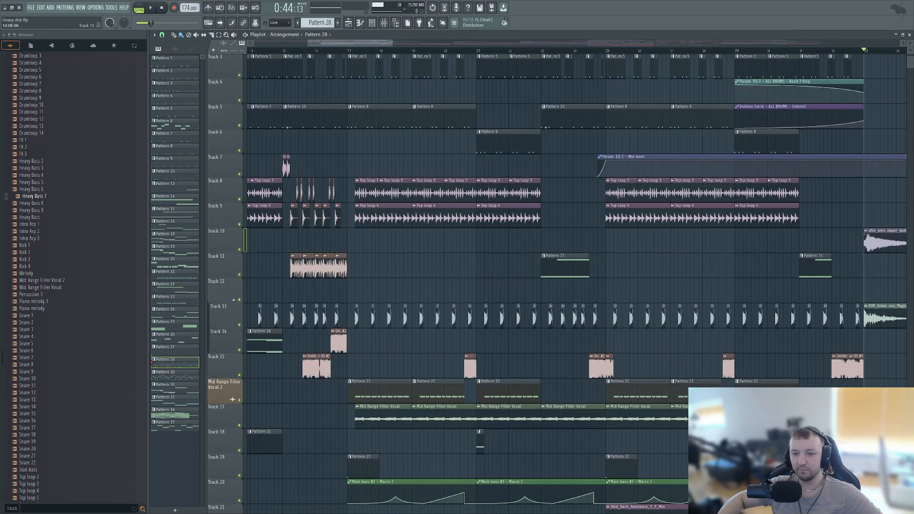
- Mute Tracks 27, 24, 22 and 21 to remove the downsweep, riff and ambience layers
scroll(380, 372, down, 6)
scroll(476, 372, down, 5)
click(239, 450)
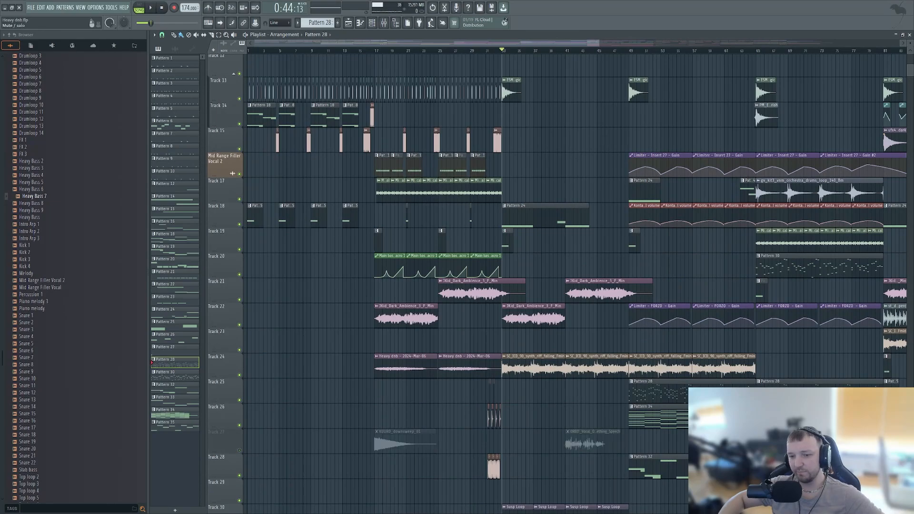
click(240, 375)
click(239, 325)
click(239, 300)
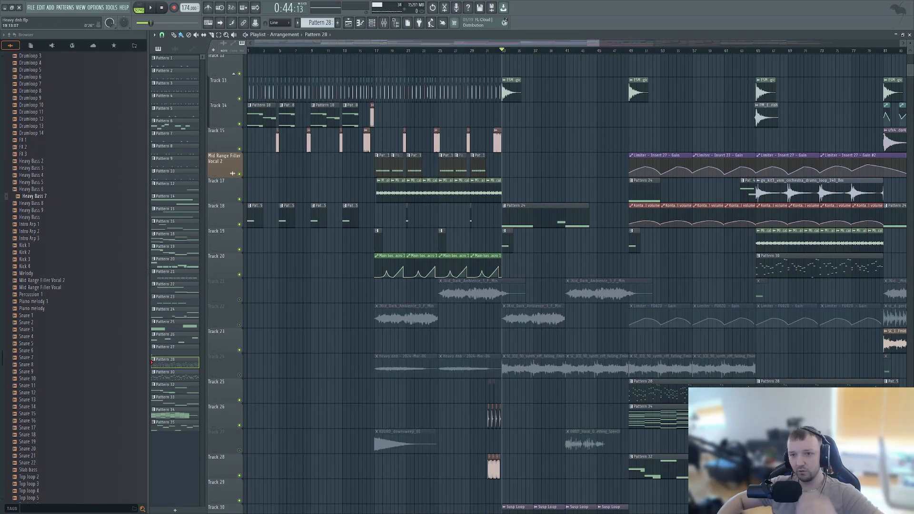
- Play the drop from bar 17 with Tracks 21, 22, 24 and 27 muted, then stop playback
click(375, 50)
scroll(364, 265, up, 4)
scroll(354, 262, up, 4)
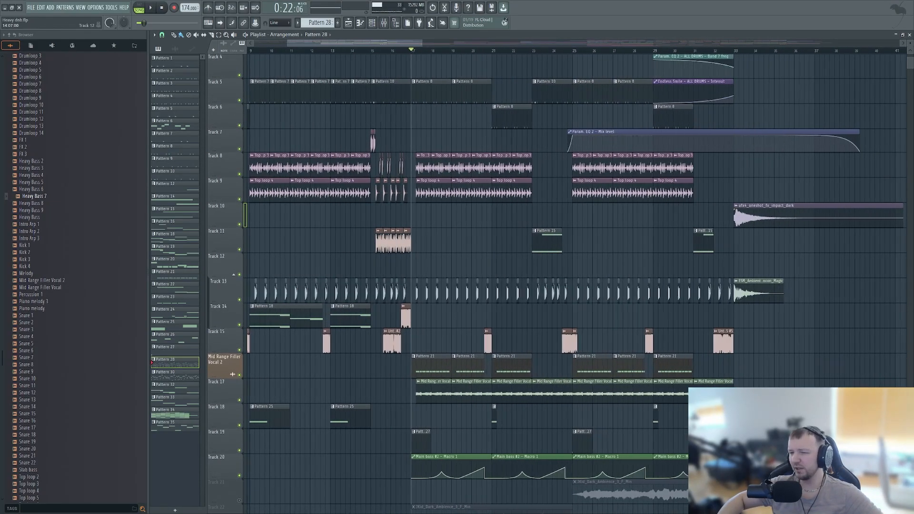
key(space)
scroll(470, 252, down, 7)
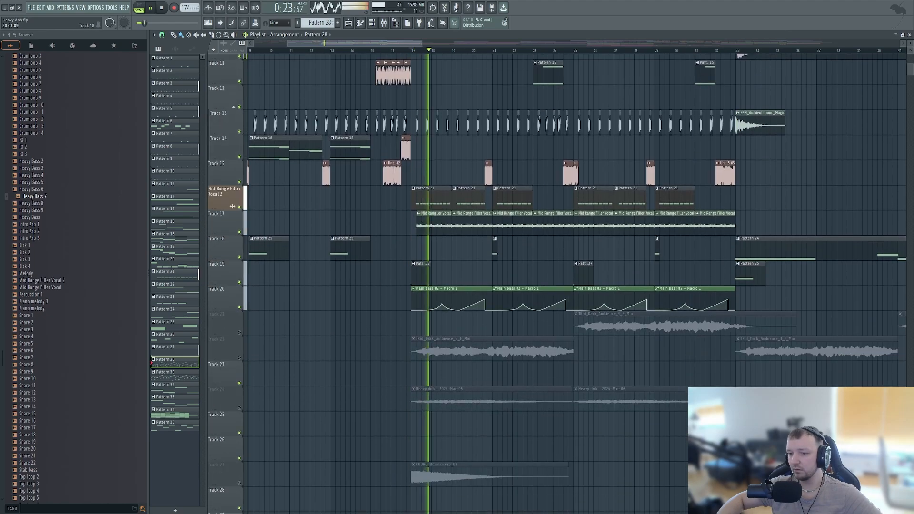
scroll(467, 264, up, 6)
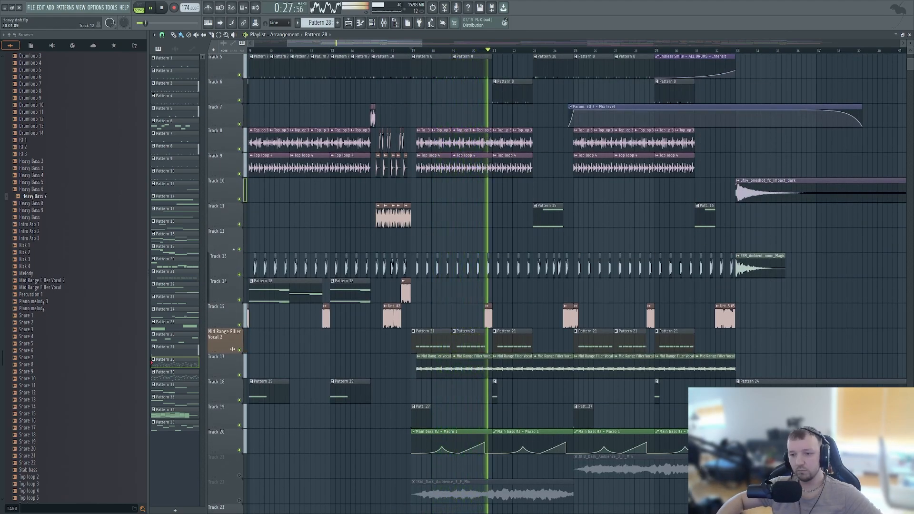
scroll(467, 264, down, 1)
scroll(468, 249, down, 6)
ctrl+scroll(622, 268, up, 3)
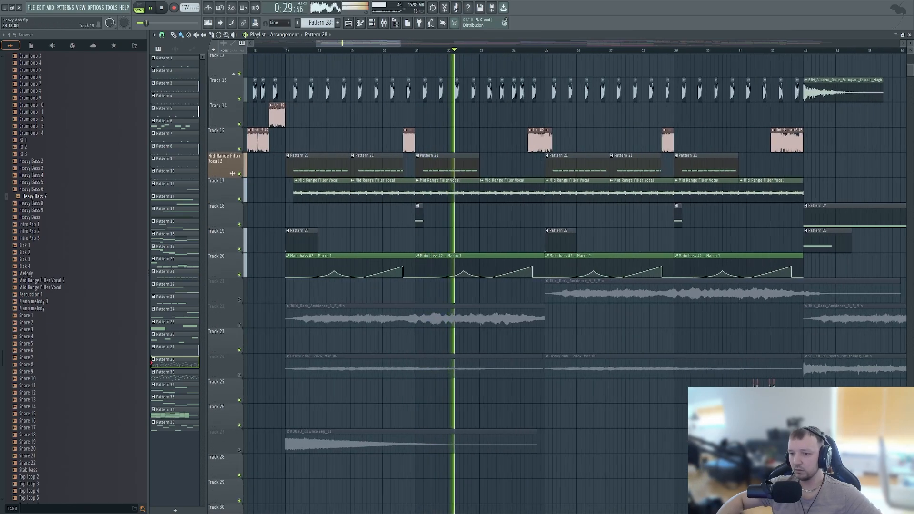
scroll(535, 240, up, 7)
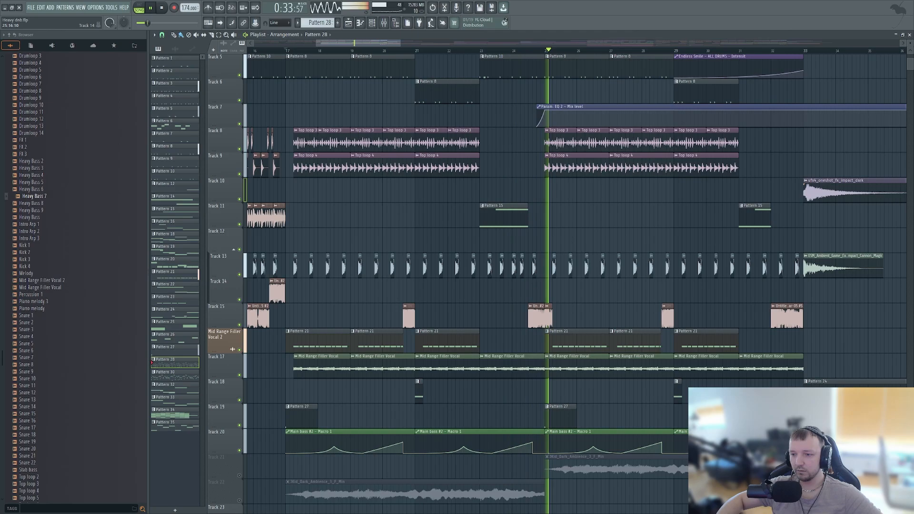
scroll(575, 290, down, 7)
ctrl+scroll(576, 295, down, 3)
key(space)
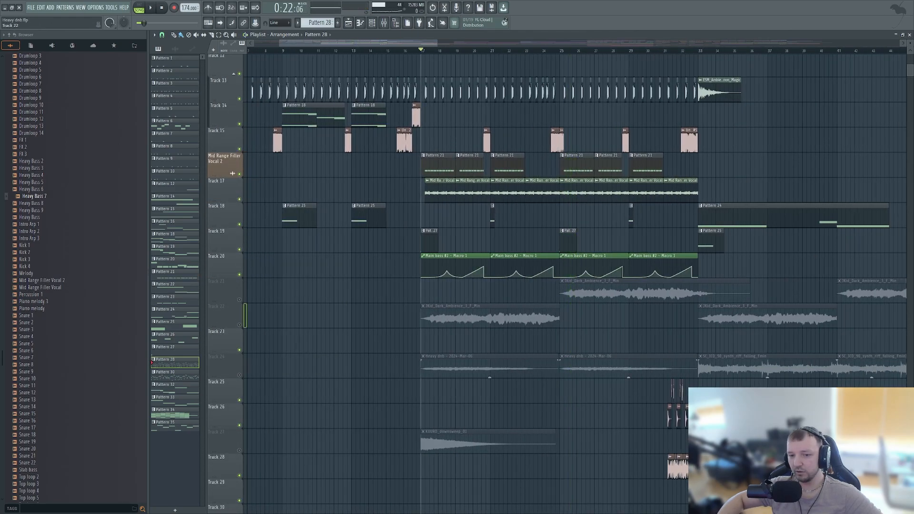
- Unmute the ambience on Tracks 22 and 21 and play the drop from bar 17
click(239, 325)
click(239, 300)
scroll(503, 316, up, 7)
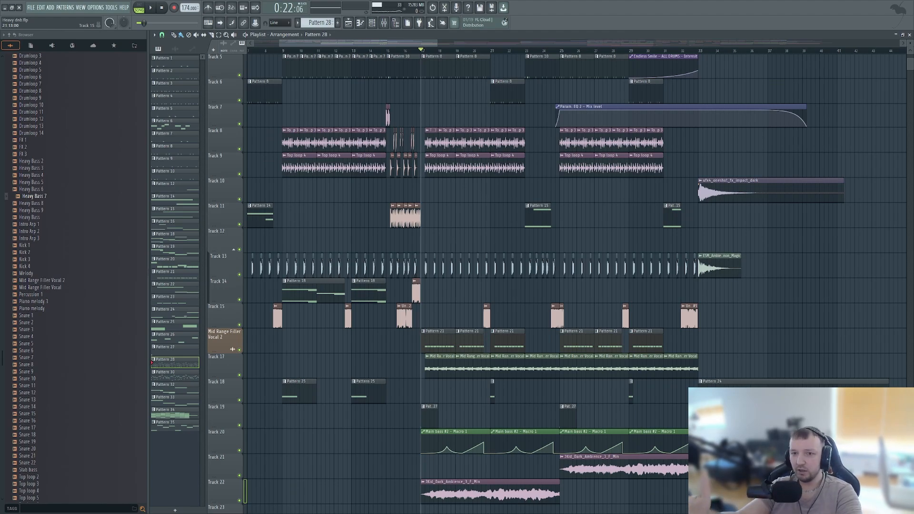
scroll(527, 292, down, 1)
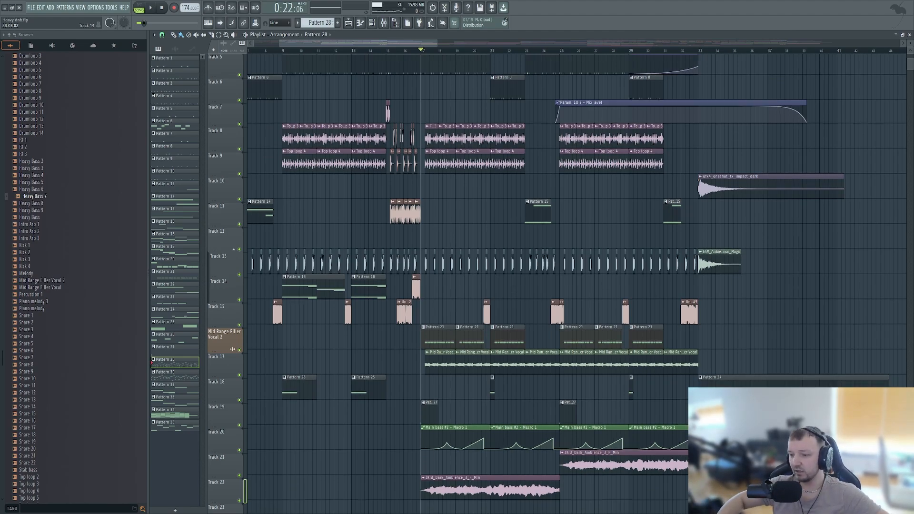
scroll(483, 292, down, 3)
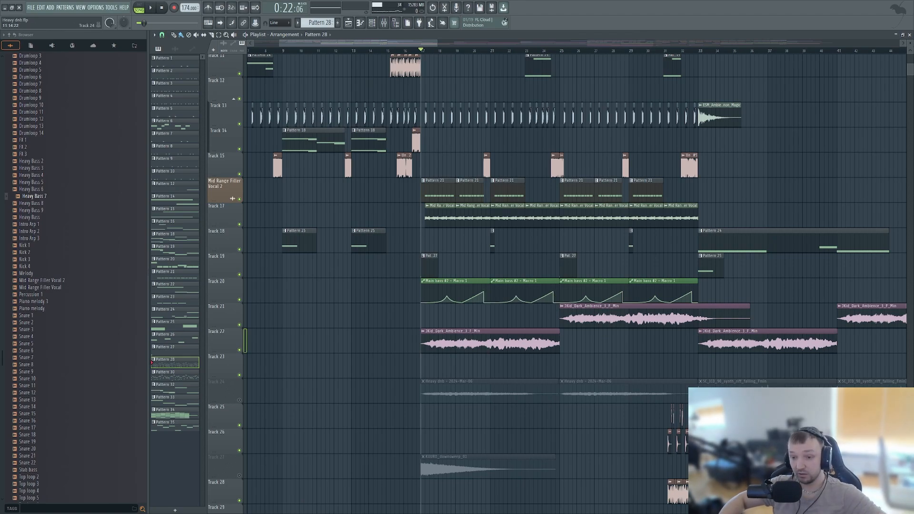
key(space)
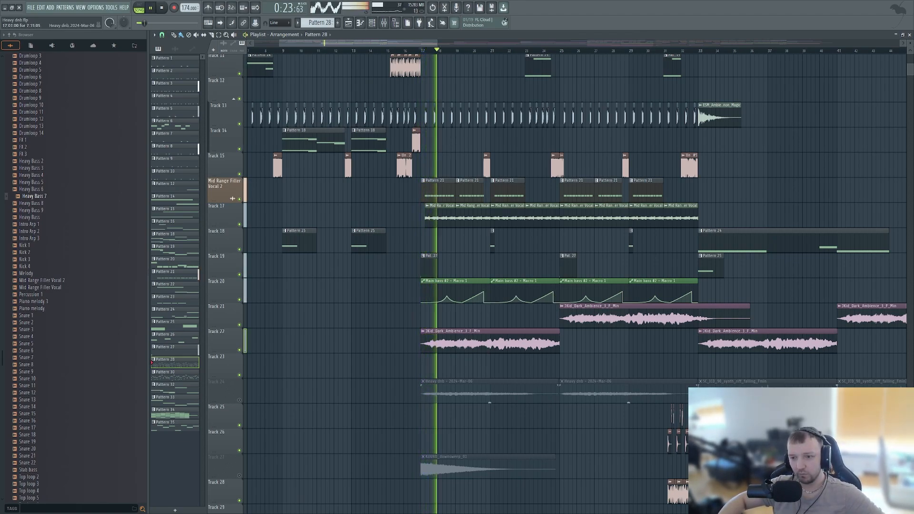
- Solo Track 24 during playback, bring all tracks back in, and mute Track 24 for comparison
right_click(239, 400)
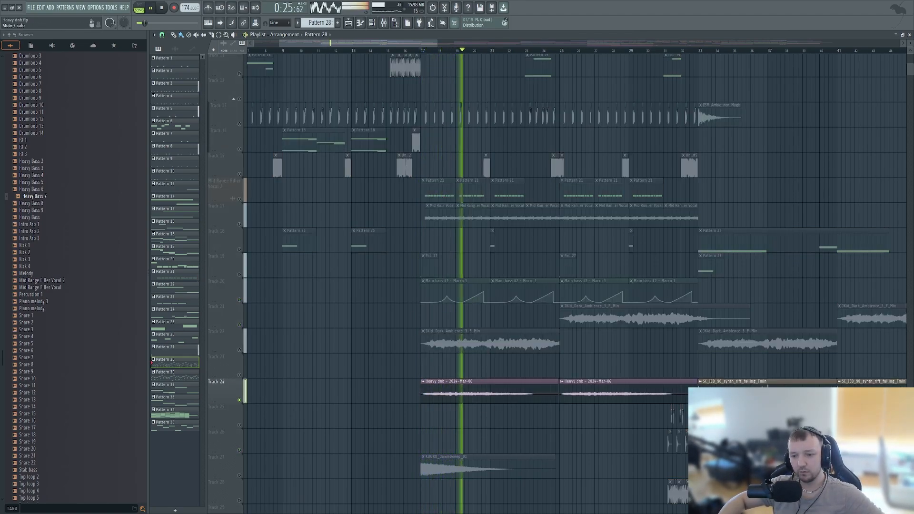
right_click(239, 399)
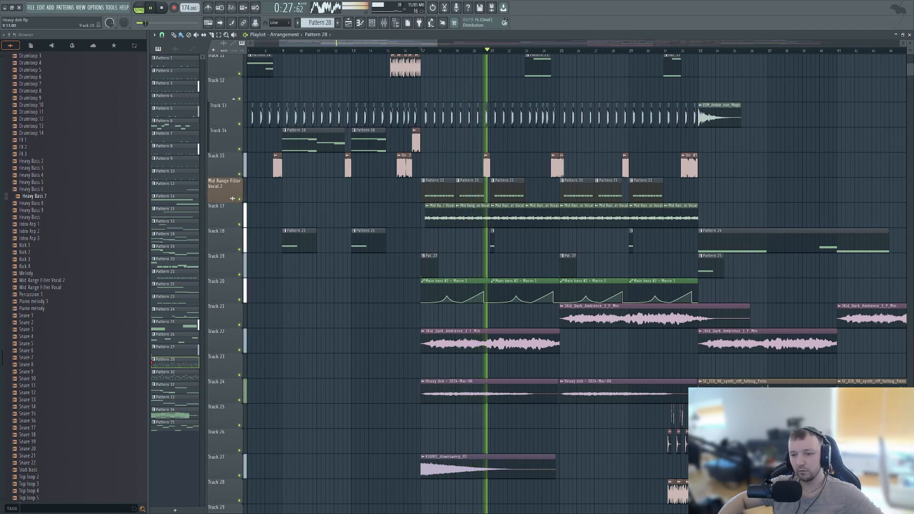
click(239, 400)
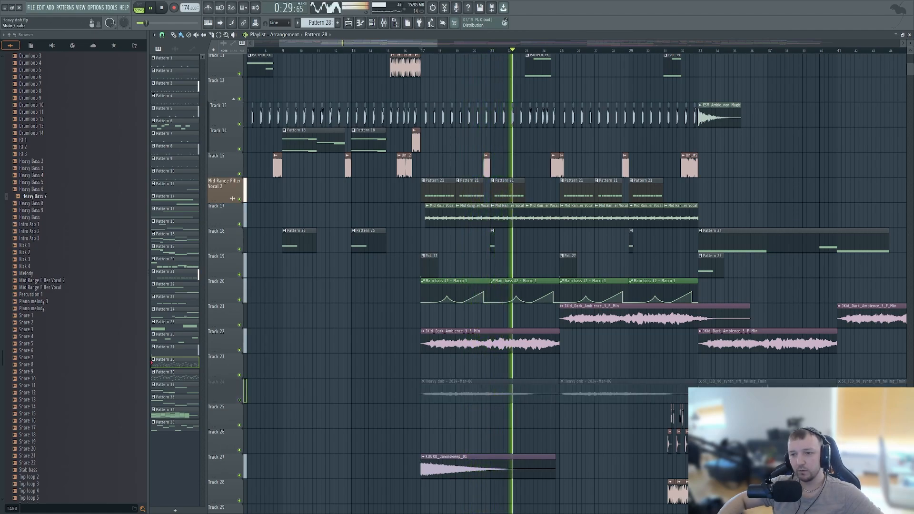
- Solo Track 24, add the ambience on Track 22, and play both layers together from bar 17
key(space)
right_click(239, 400)
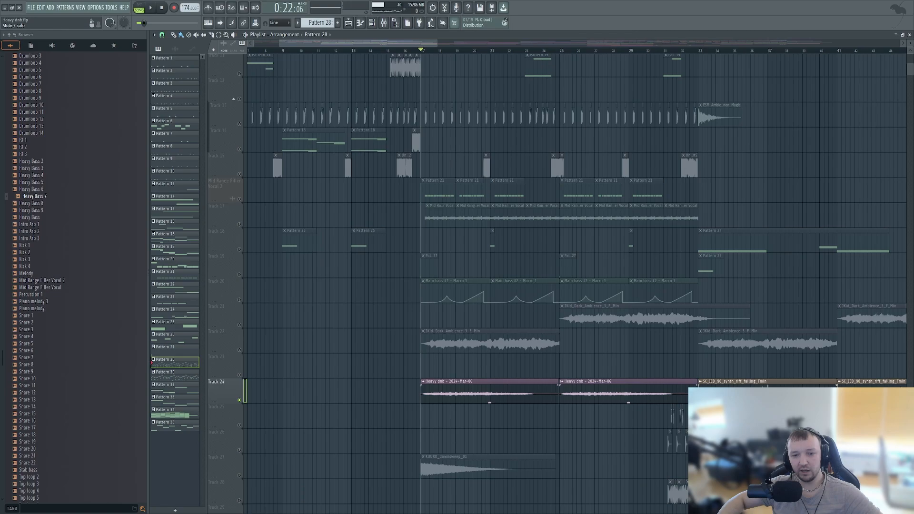
click(240, 350)
scroll(464, 365, up, 4)
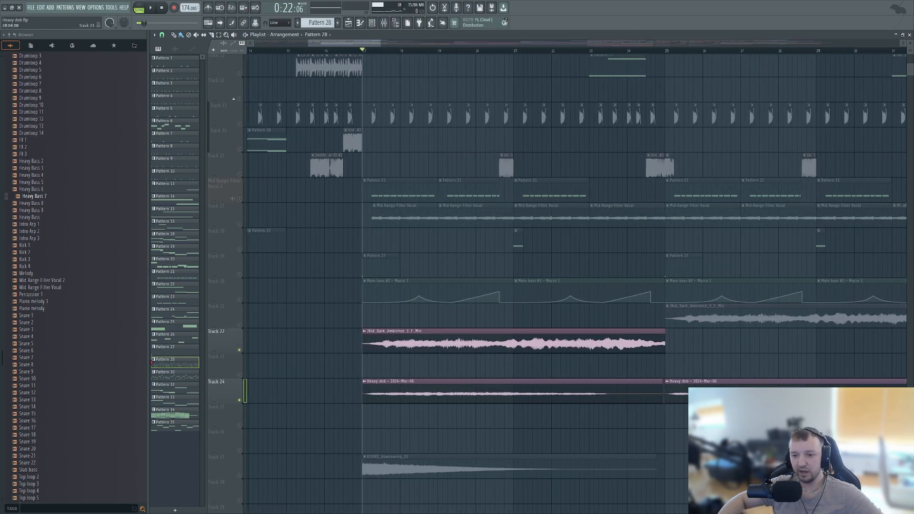
scroll(448, 333, down, 3)
key(space)
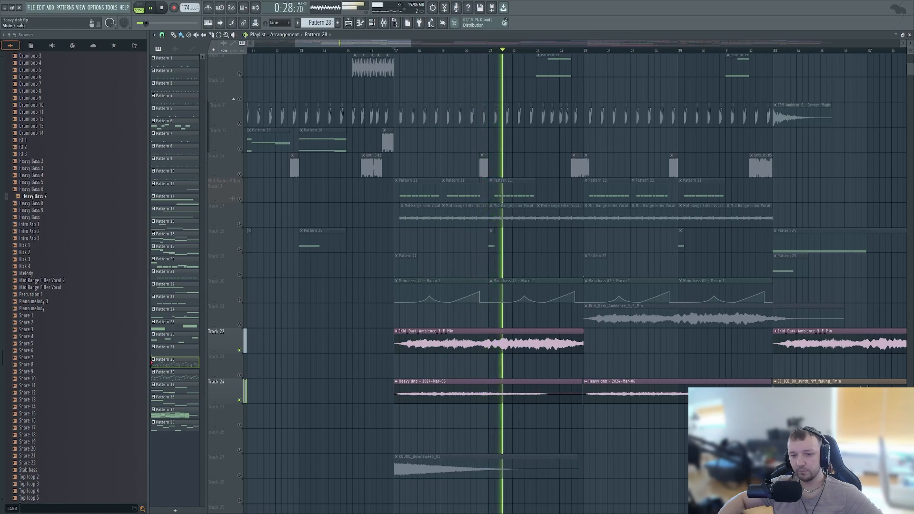
- Bring all tracks back in during playback, listen through the drop past bar 33, and stop playback
right_click(239, 400)
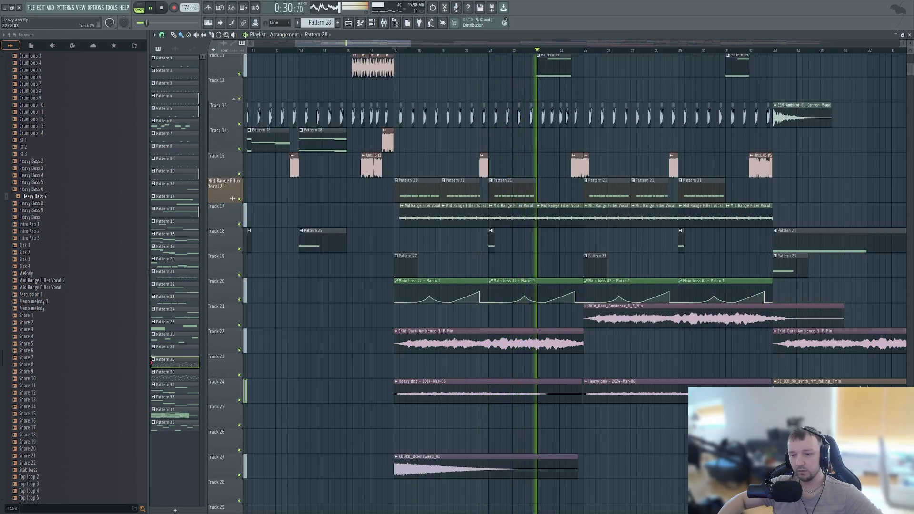
scroll(524, 408, down, 3)
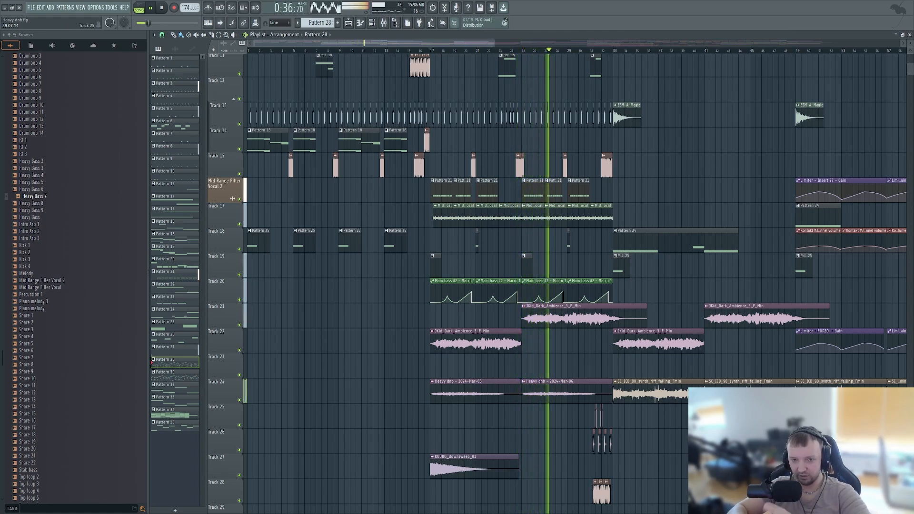
scroll(690, 285, up, 2)
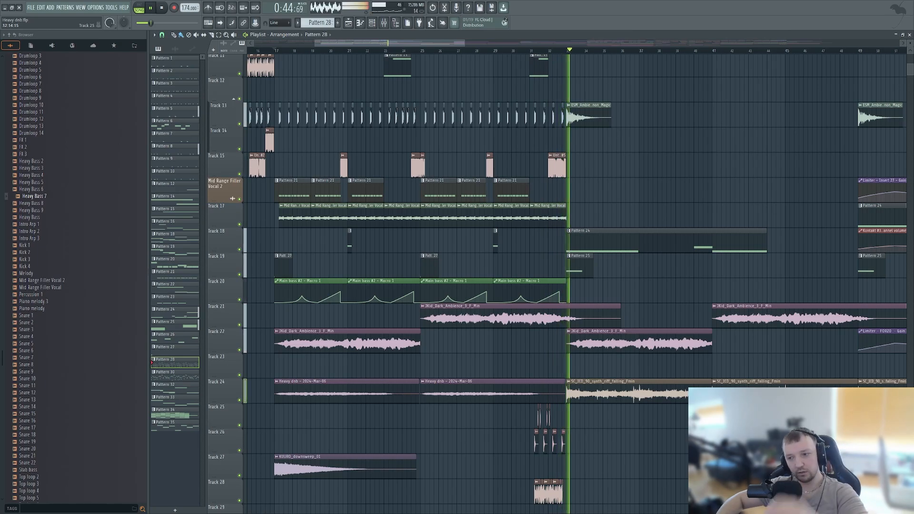
scroll(571, 428, down, 3)
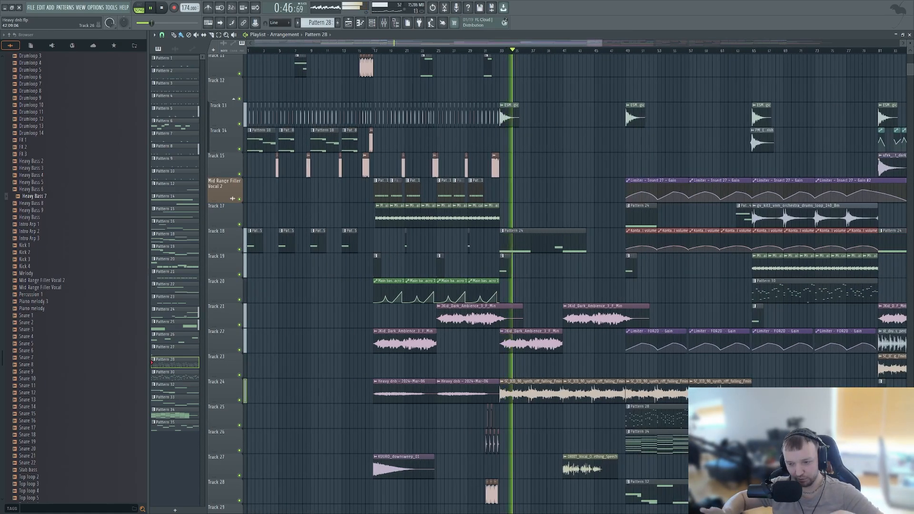
scroll(571, 285, down, 4)
key(space)
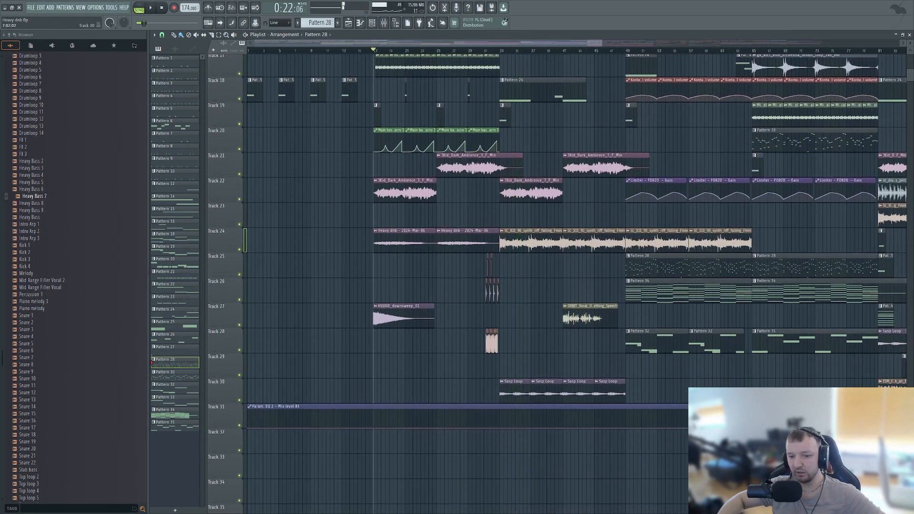
- Solo the Susp Loop on Track 30 and play it from bar 33
scroll(507, 381, up, 5)
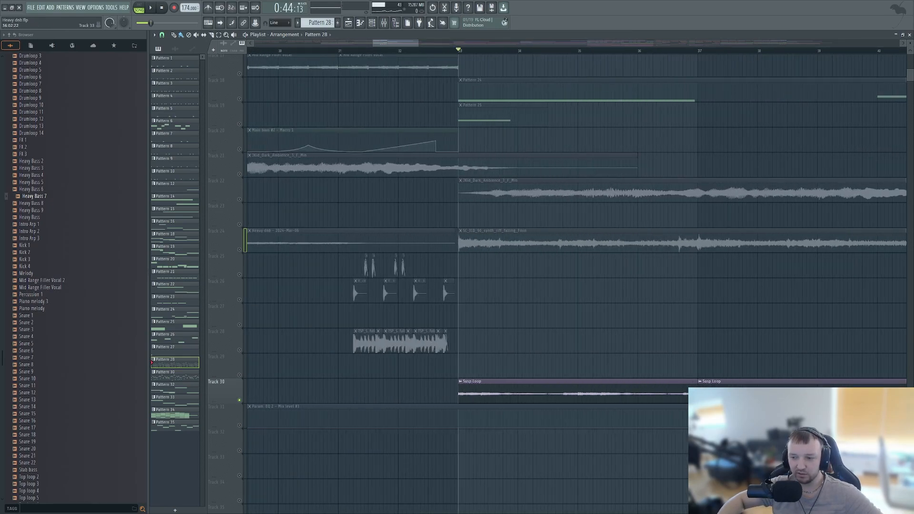
key(space)
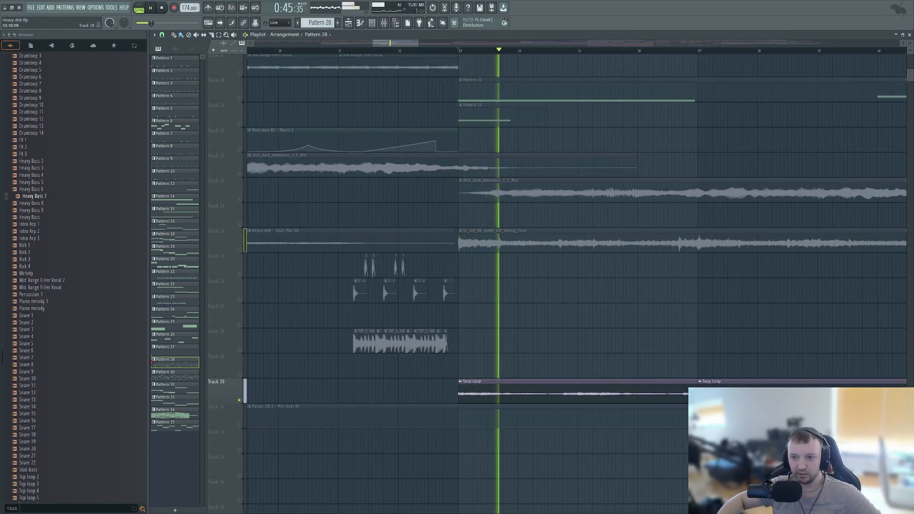
scroll(595, 285, down, 3)
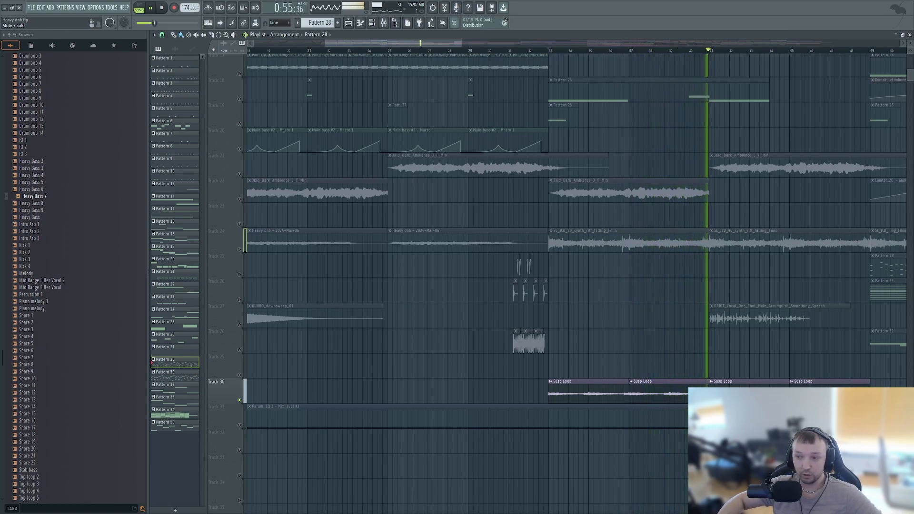
scroll(239, 400, down, 7)
scroll(238, 400, up, 1)
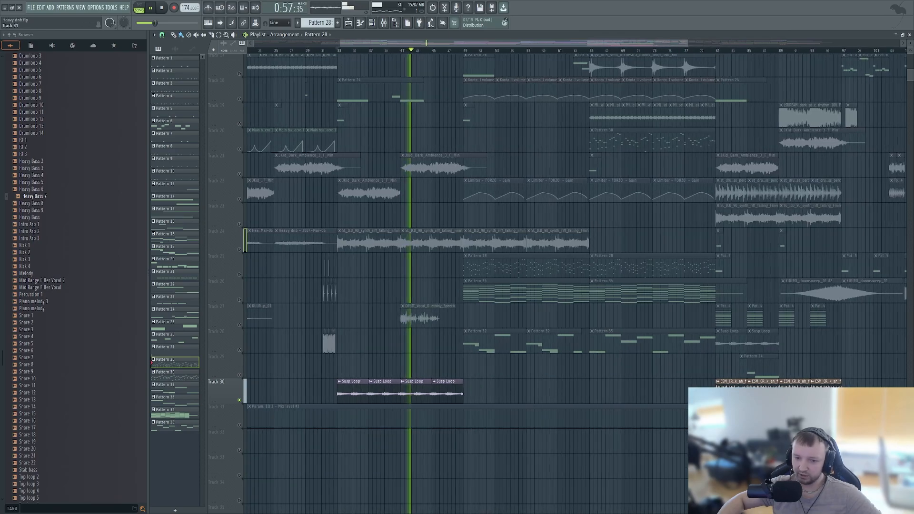
- Unsolo Track 30 to hear the breakdown with every layer up to bar 48, then stop playback
right_click(238, 400)
scroll(239, 401, up, 3)
scroll(233, 400, up, 5)
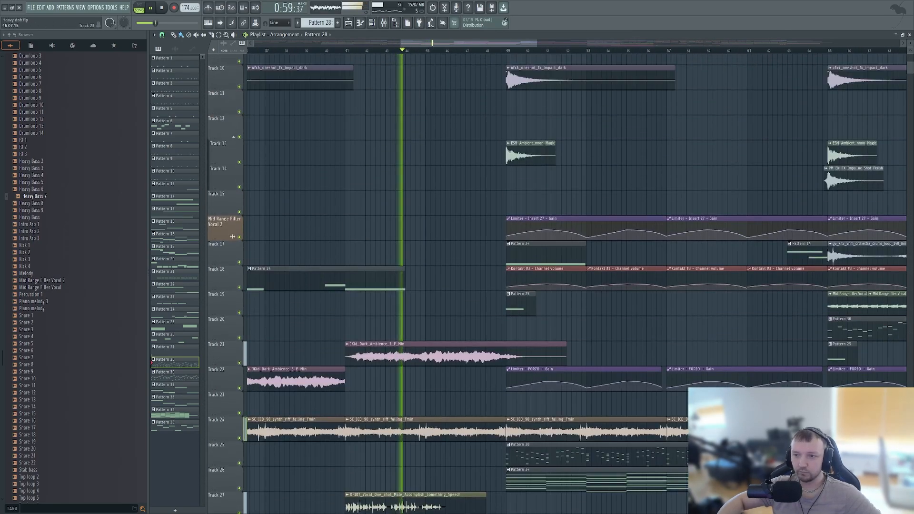
scroll(232, 398, down, 3)
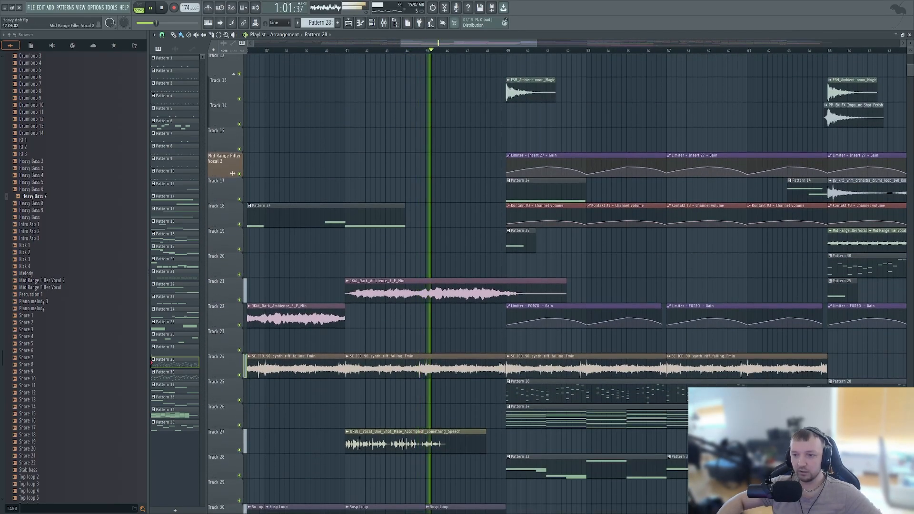
scroll(233, 399, down, 2)
scroll(545, 266, down, 3)
scroll(545, 267, up, 4)
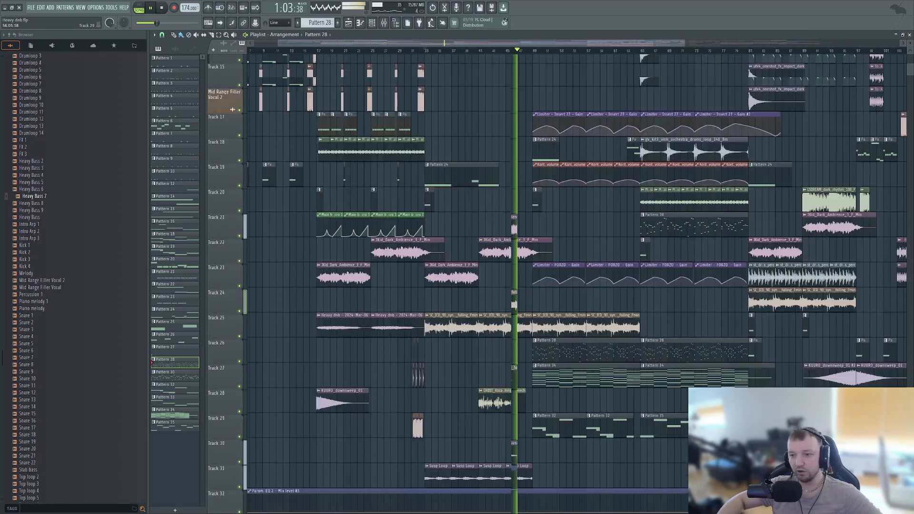
scroll(569, 267, up, 2)
key(space)
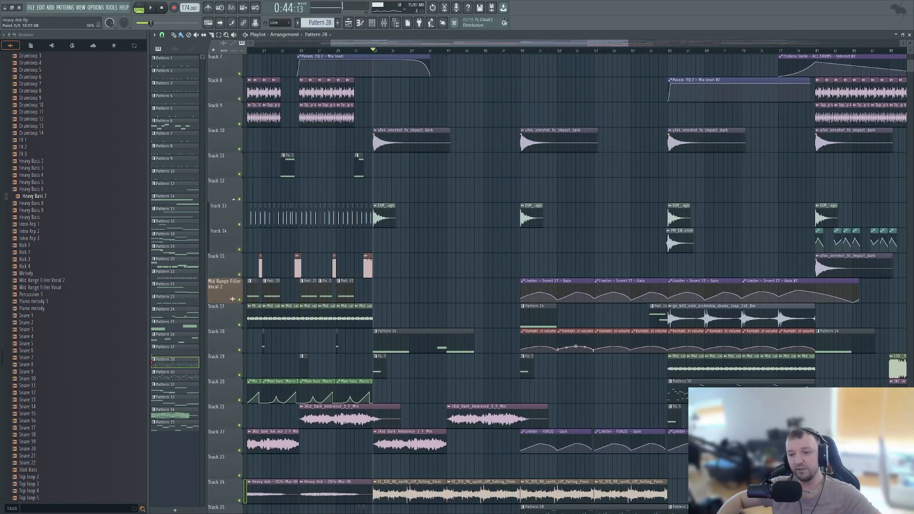
- Select bars 33 to 49 on the playlist timeline to mark out the breakdown section
scroll(506, 264, down, 2)
drag(522, 51, 373, 50)
scroll(556, 290, down, 3)
ctrl+click(580, 290)
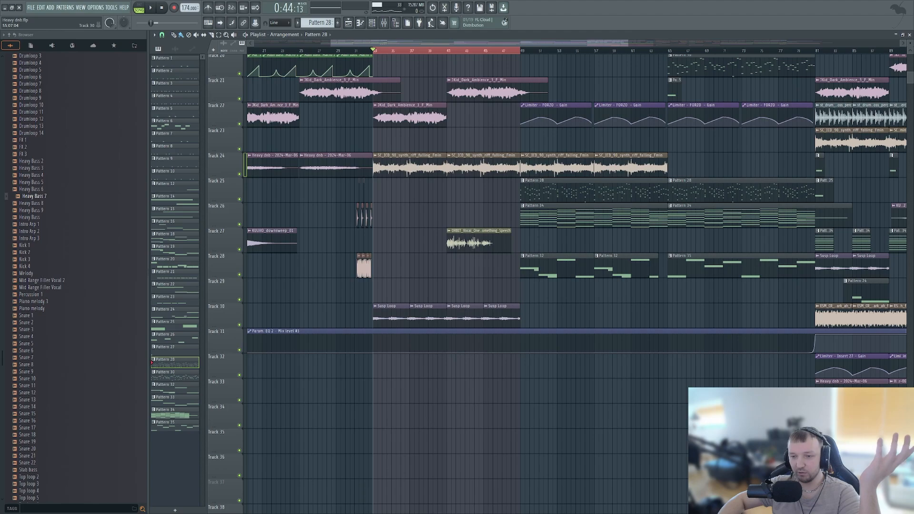
scroll(517, 215, up, 3)
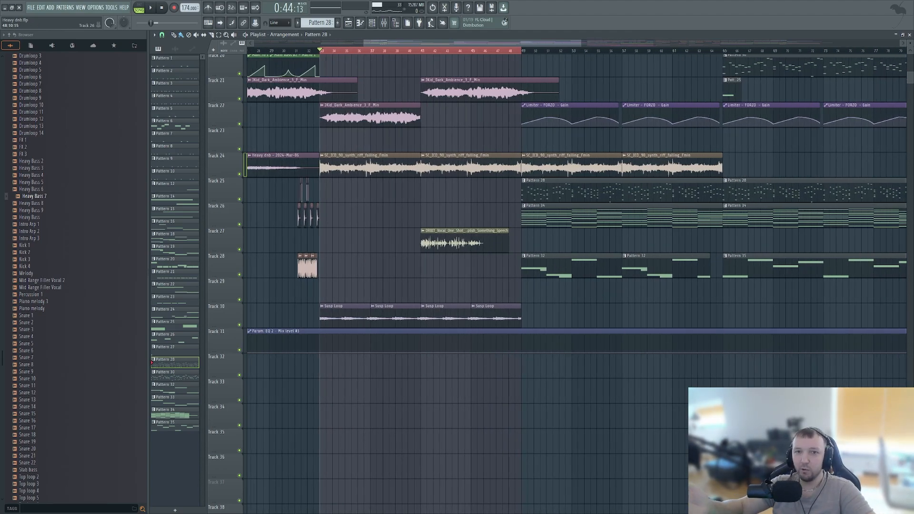
- Play the transition into bar 49 from bar 48, then jump playback ahead to bar 79
ctrl+click(523, 51)
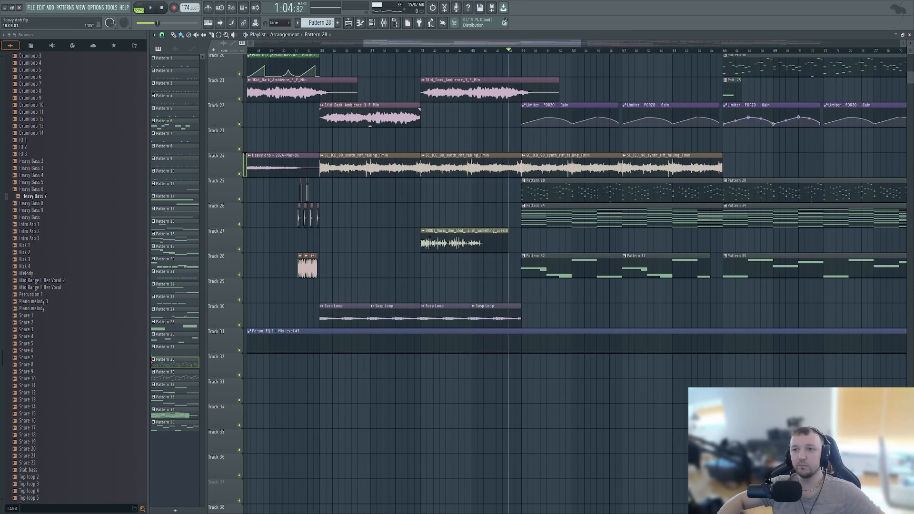
scroll(524, 215, up, 4)
key(space)
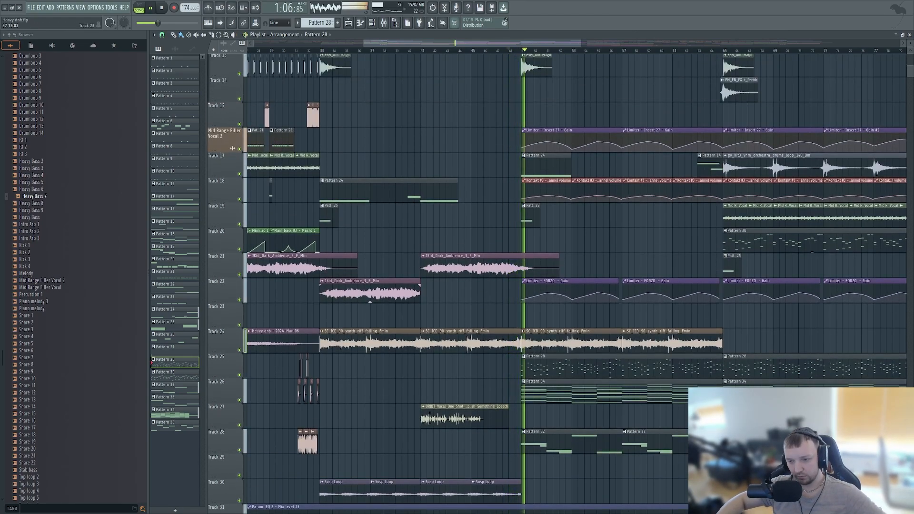
scroll(658, 388, down, 4)
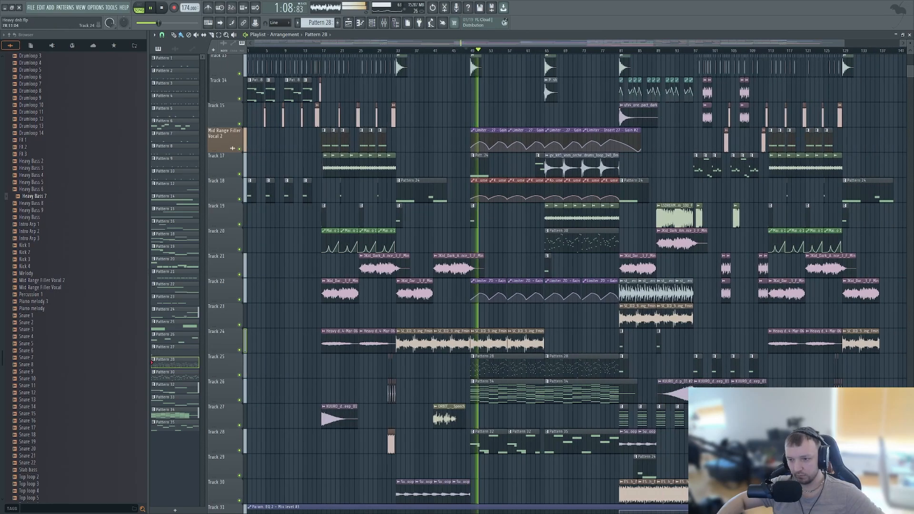
scroll(607, 286, up, 3)
click(615, 50)
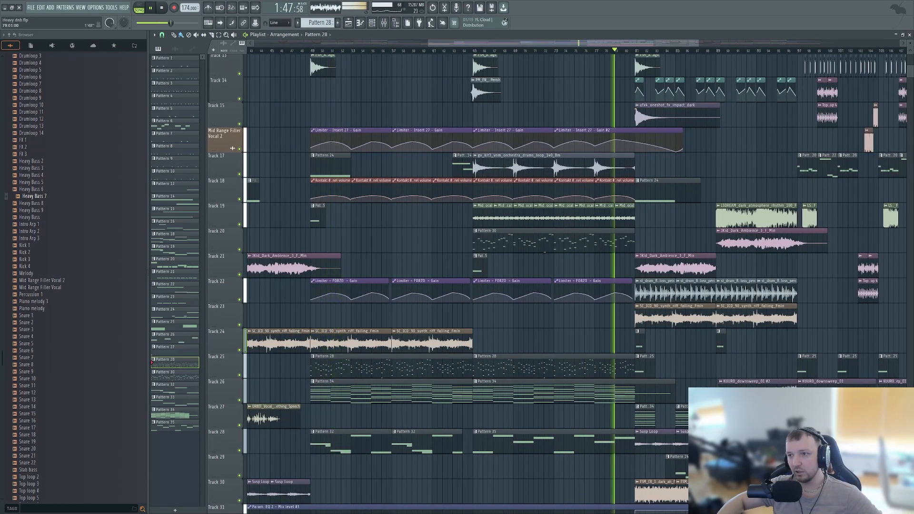
scroll(673, 367, up, 4)
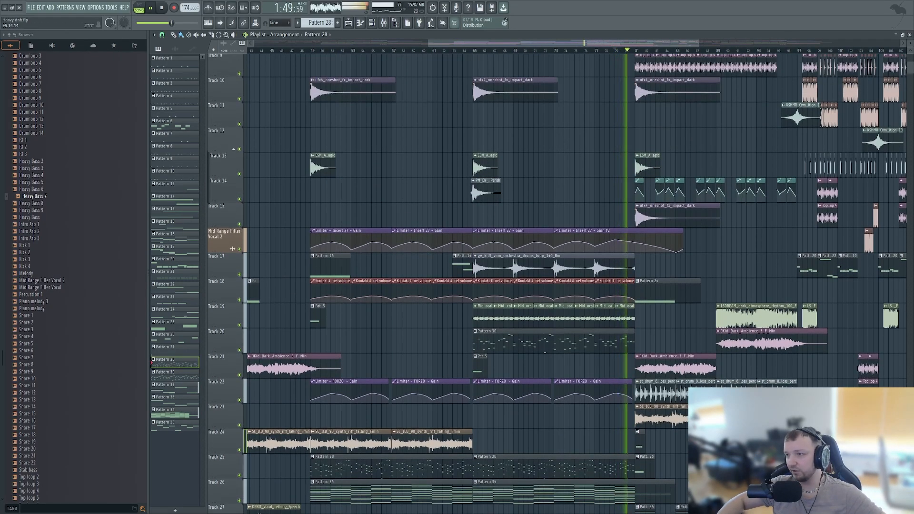
- Jump playback to bar 94, listen to the build-up into the second drop at bar 97, and stop playback
click(763, 51)
scroll(816, 391, up, 3)
scroll(809, 333, up, 1)
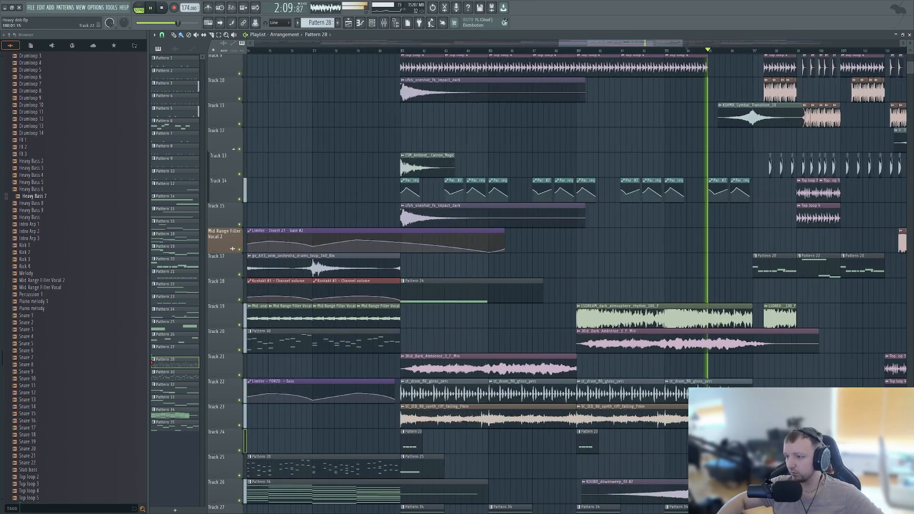
scroll(800, 333, down, 5)
scroll(732, 334, up, 4)
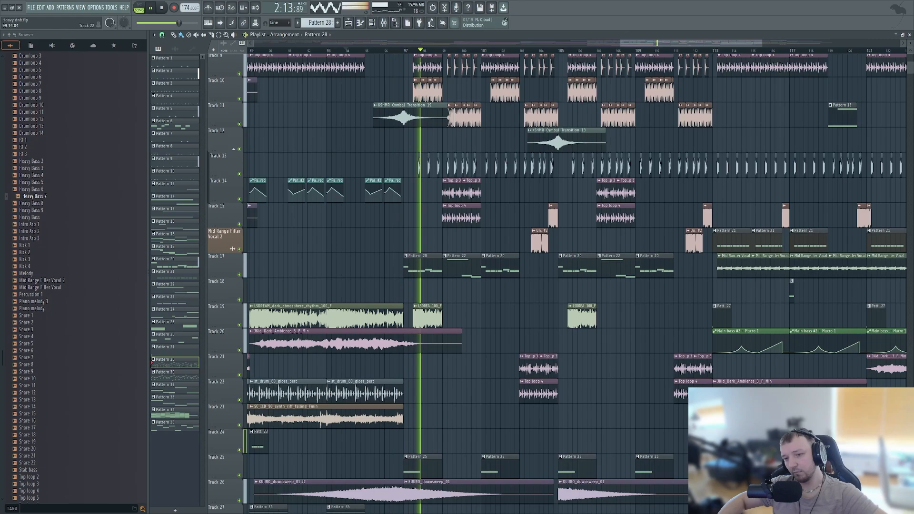
scroll(457, 391, down, 3)
scroll(482, 414, up, 3)
scroll(476, 309, up, 1)
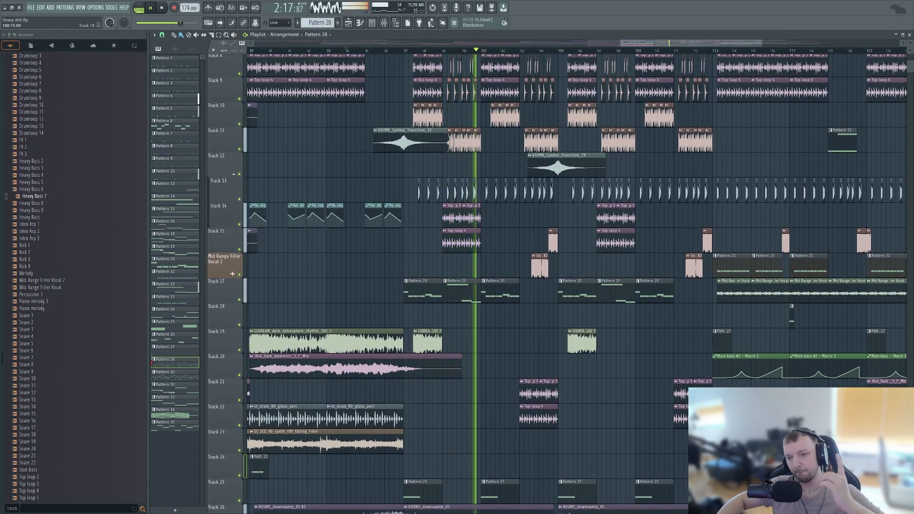
scroll(483, 315, down, 5)
key(space)
- Open the Pattern 24 clip on Track 29 in the piano roll to examine its Kontakt notes
scroll(659, 364, down, 5)
scroll(625, 366, up, 5)
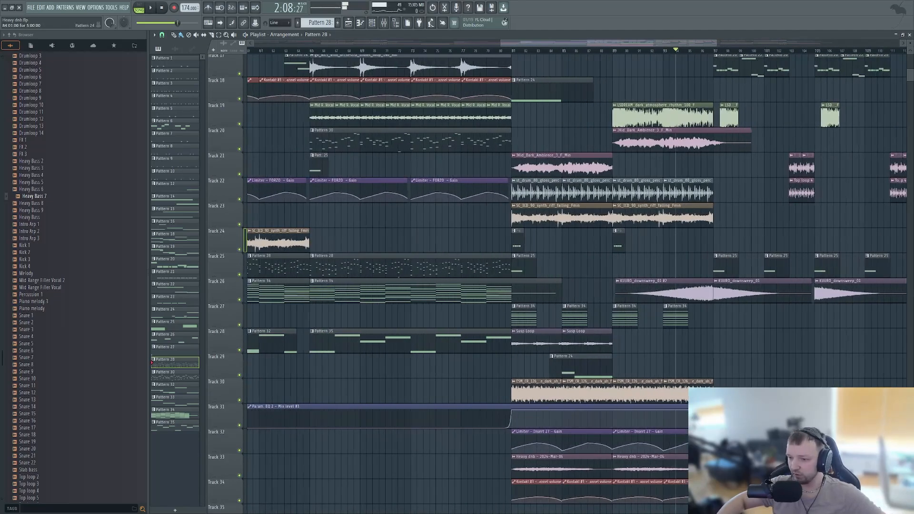
double_click(599, 366)
scroll(605, 266, down, 3)
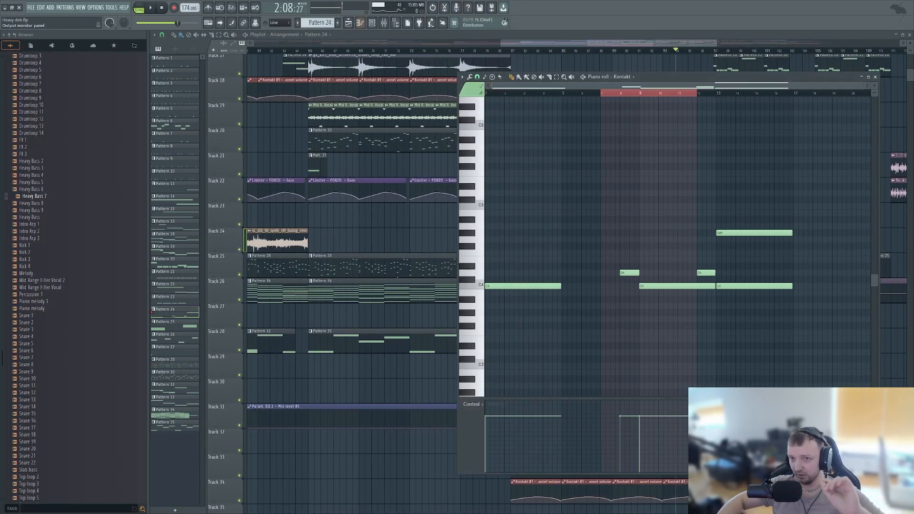
- Select the LSDREAM dark atmosphere channel in the channel rack and return to the playlist
key(F6)
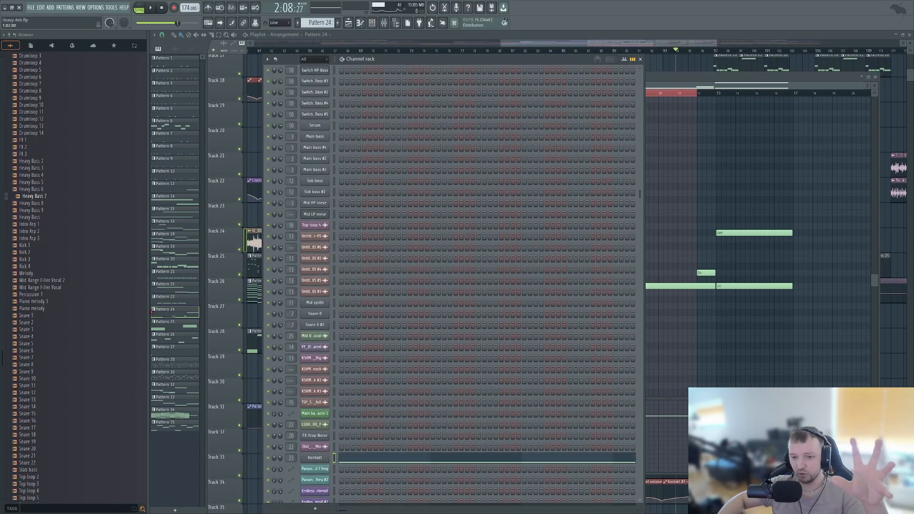
key(F7)
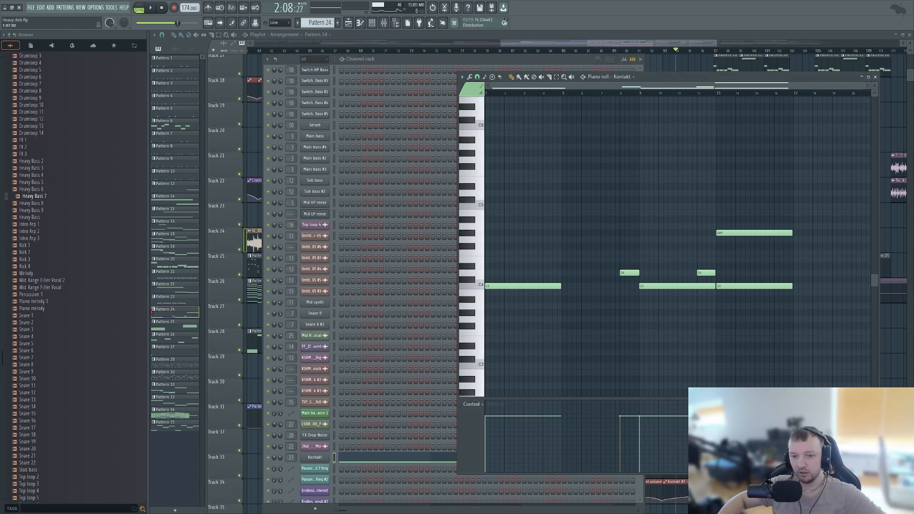
click(315, 424)
key(F5)
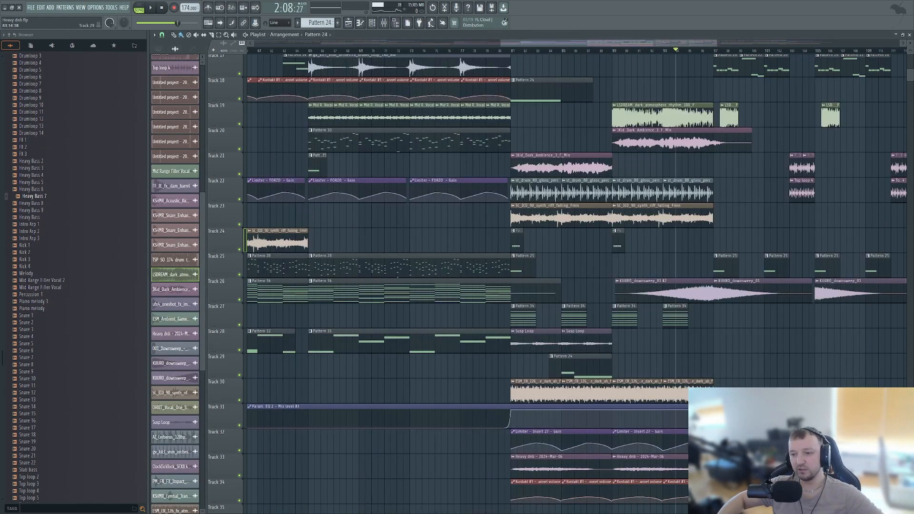
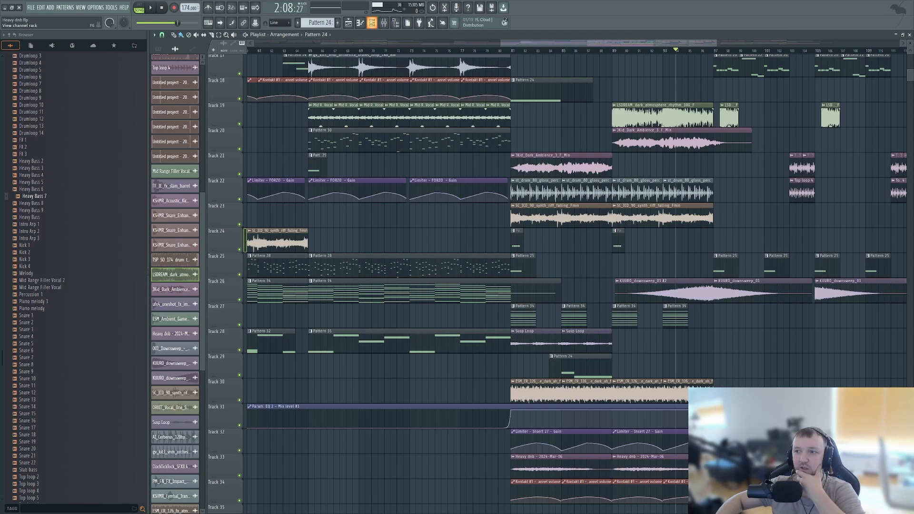
- Look over the ambience, impact and Kontakt clips in the playlist from the breakdown to the second drop
click(372, 22)
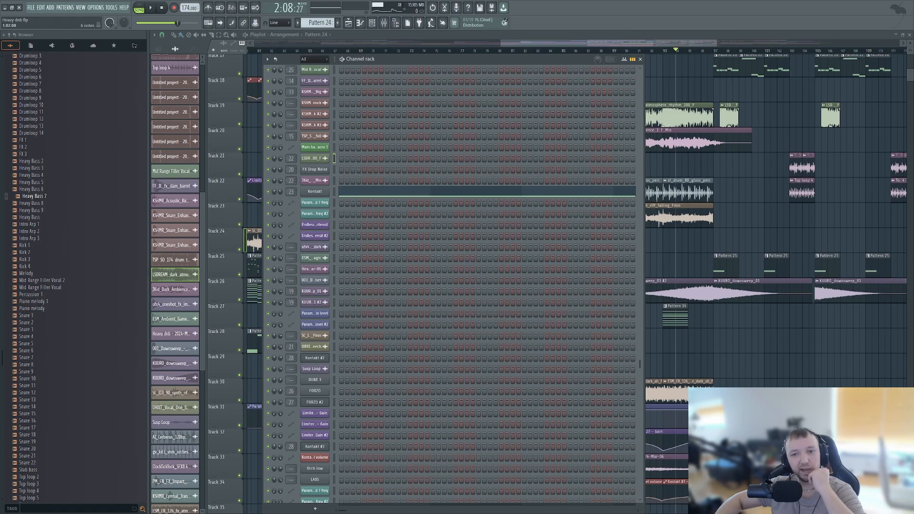
key(F6)
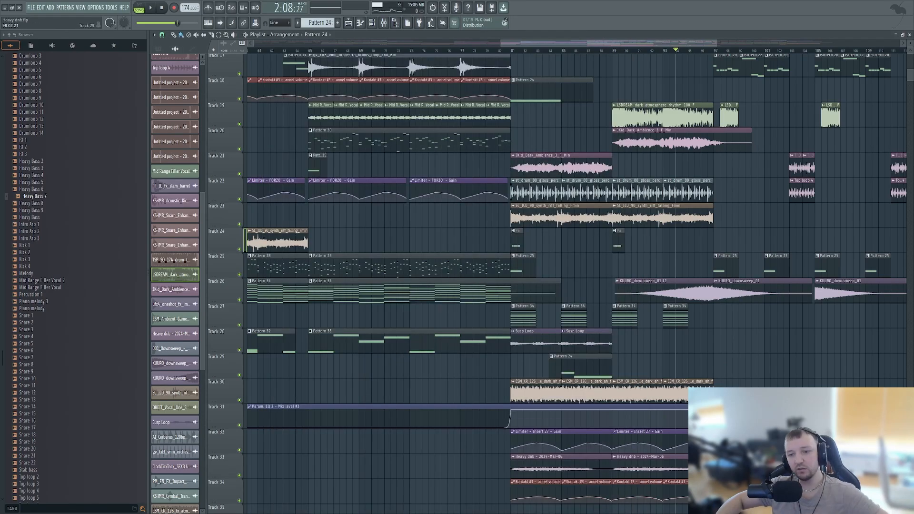
scroll(543, 334, down, 5)
scroll(381, 364, up, 4)
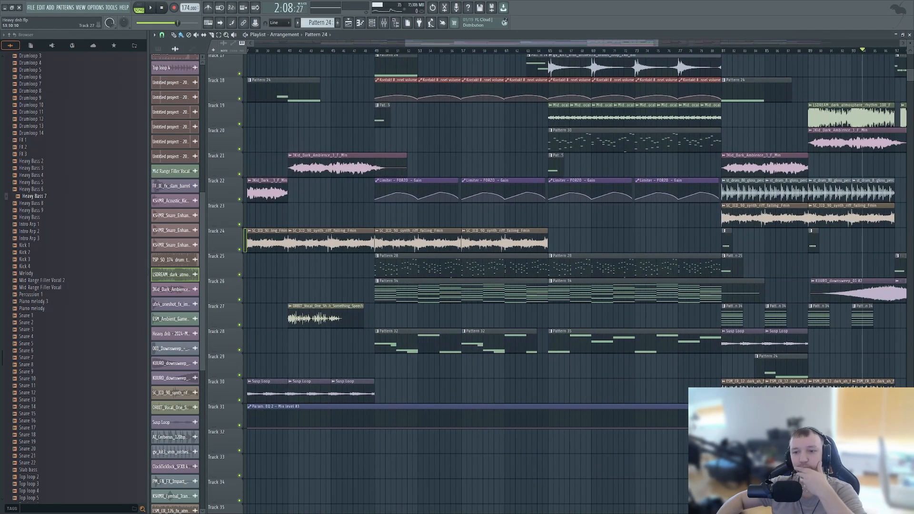
scroll(380, 305, up, 5)
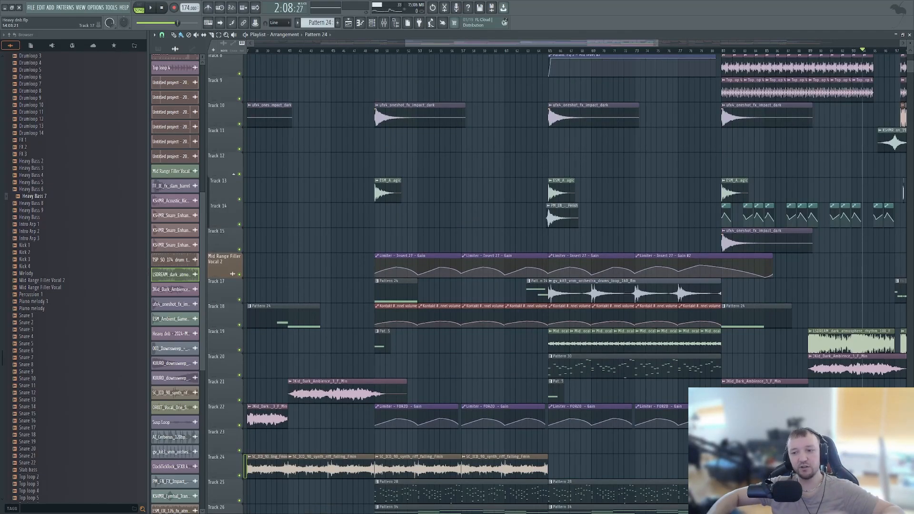
scroll(450, 291, down, 3)
scroll(450, 295, down, 5)
scroll(673, 341, up, 4)
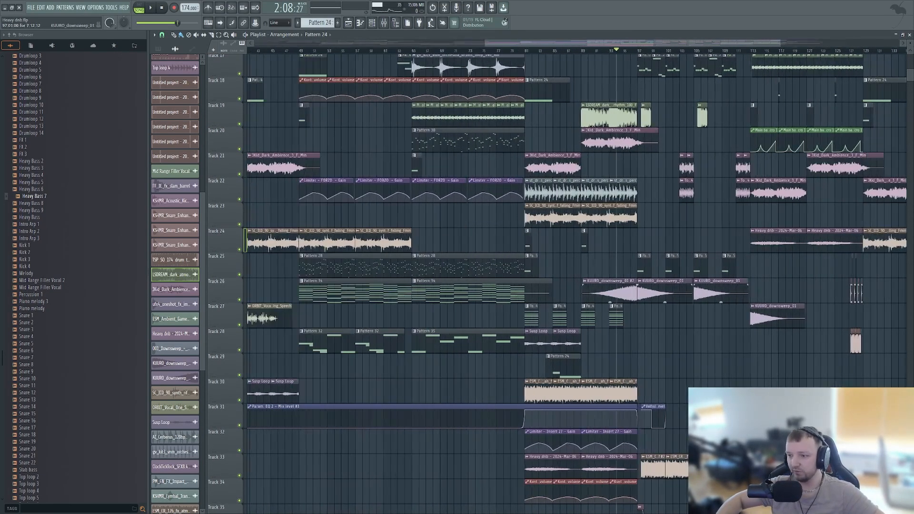
double_click(526, 364)
right_click(889, 340)
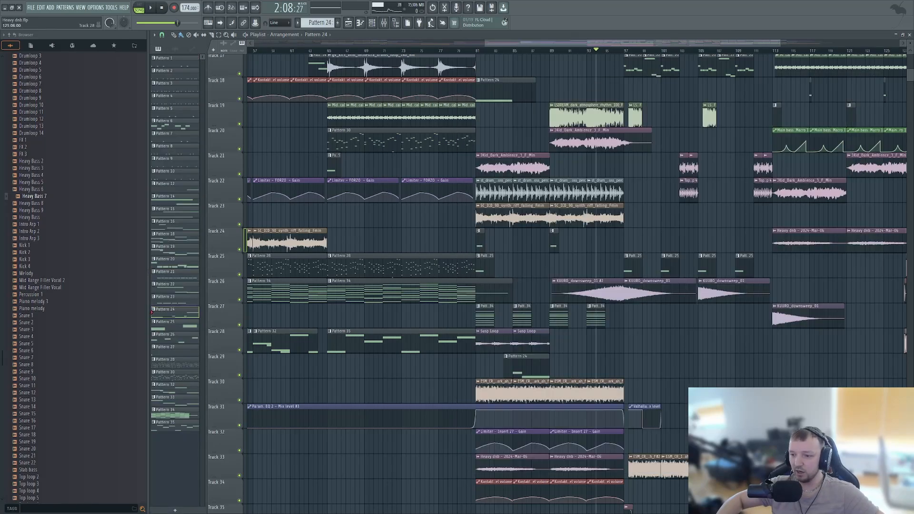
scroll(565, 317, up, 3)
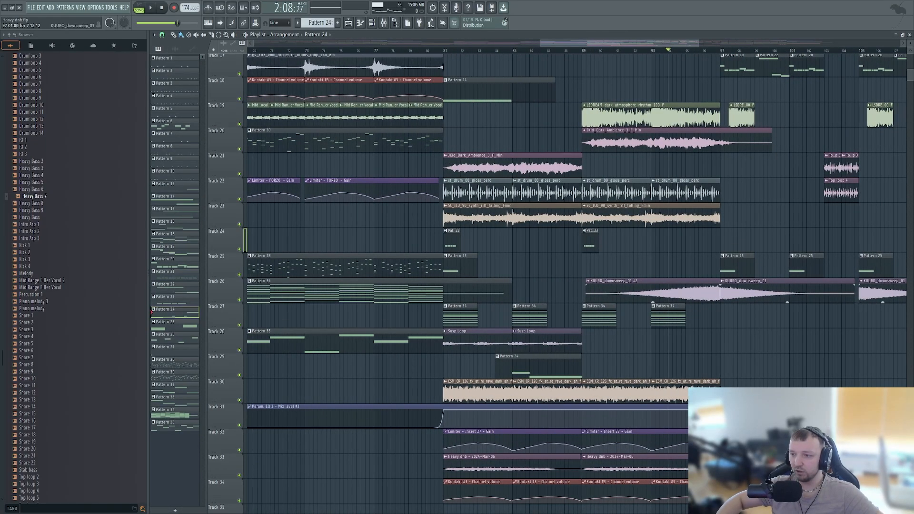
- Examine the Pattern 25 Mid synth notes and the Pattern 20 Switch HP Bass #2 notes in the piano roll
double_click(737, 256)
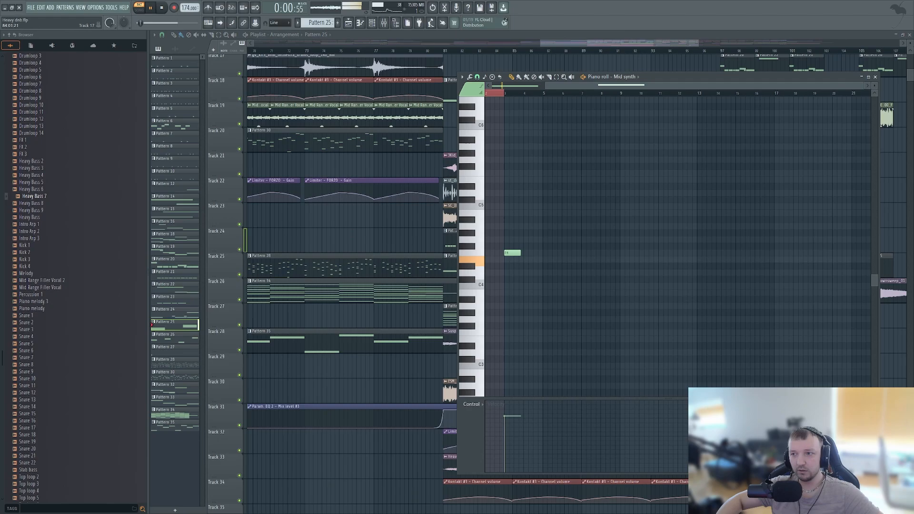
key(Escape)
scroll(737, 214, up, 6)
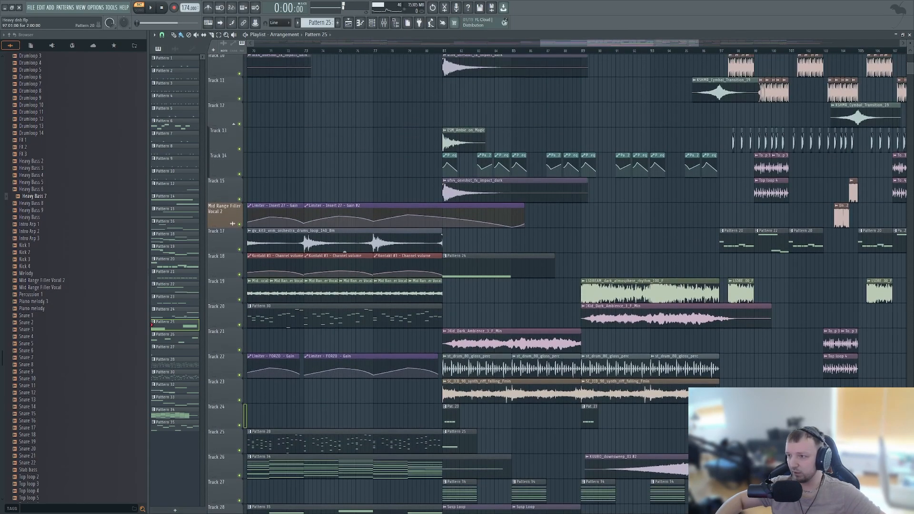
scroll(737, 214, down, 2)
scroll(737, 214, up, 1)
double_click(736, 214)
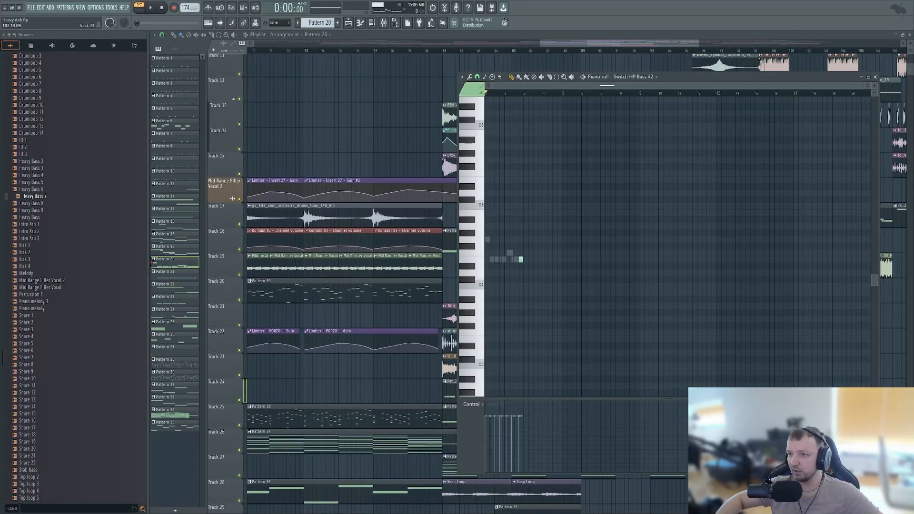
key(Escape)
- Open the Pattern 32 clip on Track 28 in the piano roll to examine its Mid HP reese notes
scroll(737, 214, down, 10)
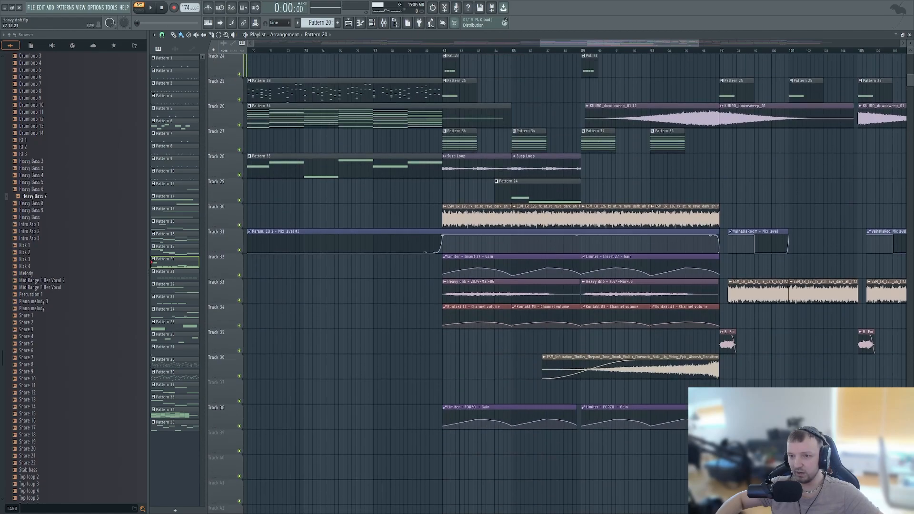
scroll(388, 245, up, 6)
scroll(449, 242, up, 5)
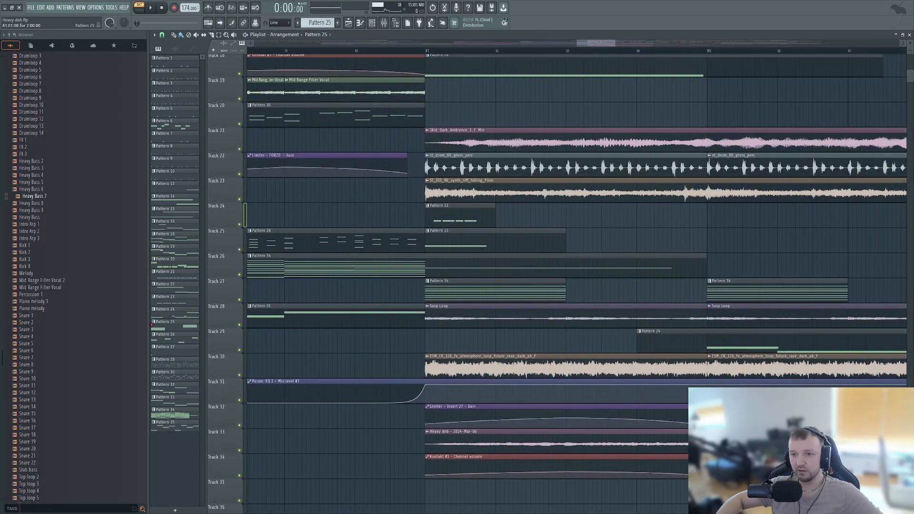
scroll(448, 242, up, 10)
scroll(449, 241, down, 8)
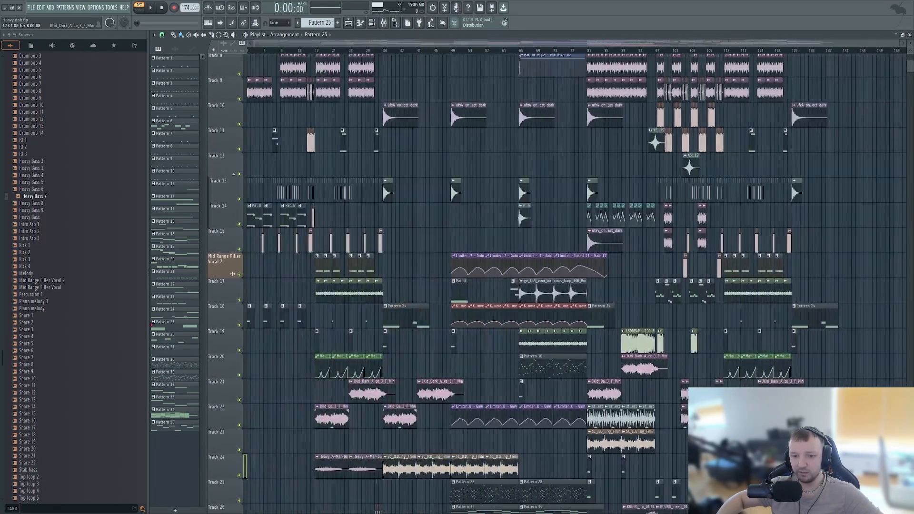
scroll(450, 295, down, 9)
scroll(449, 295, up, 5)
double_click(464, 341)
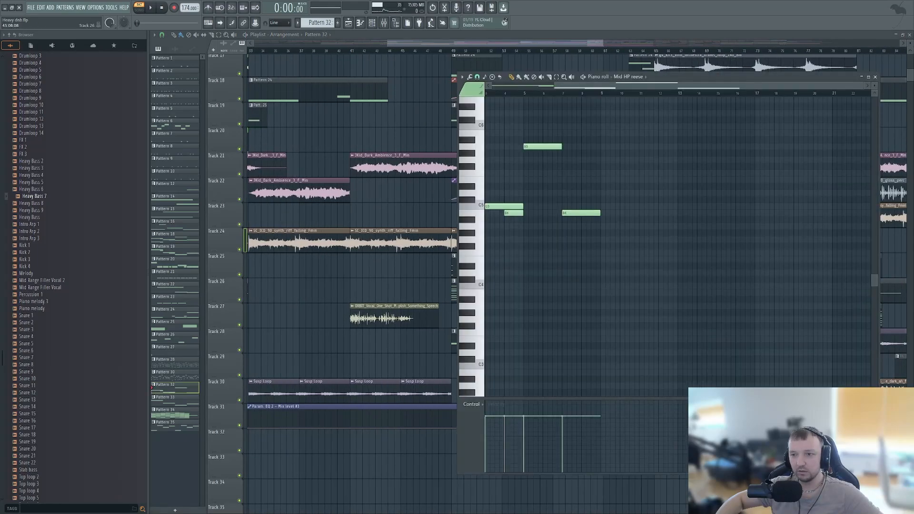
right_click(419, 340)
- Open the Pattern 24 clip on Track 17 and its Kontakt channel to examine the Symphonic Destruction Braam Designer settings
scroll(476, 291, down, 4)
scroll(476, 267, up, 12)
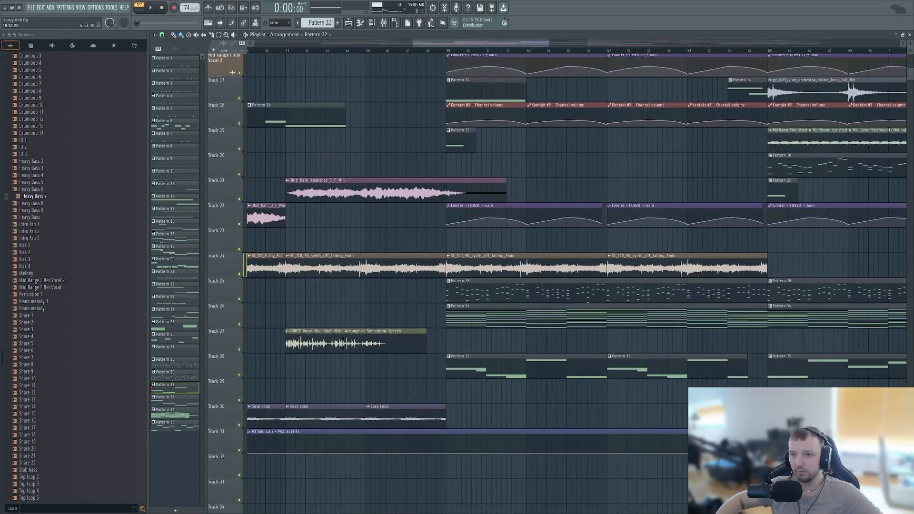
double_click(472, 240)
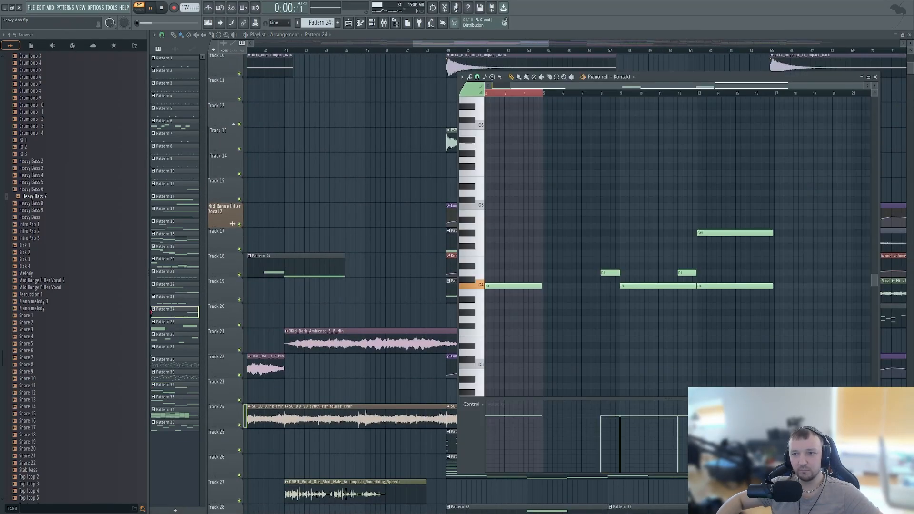
key(F6)
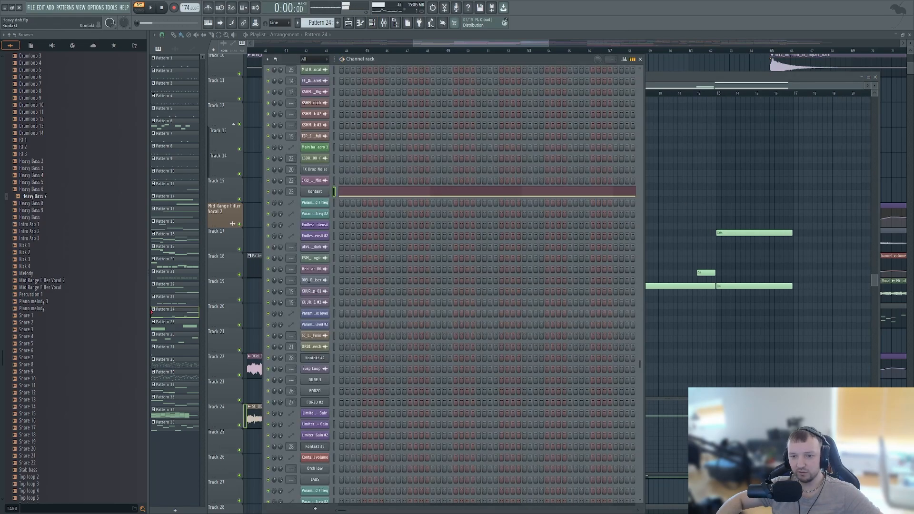
click(315, 192)
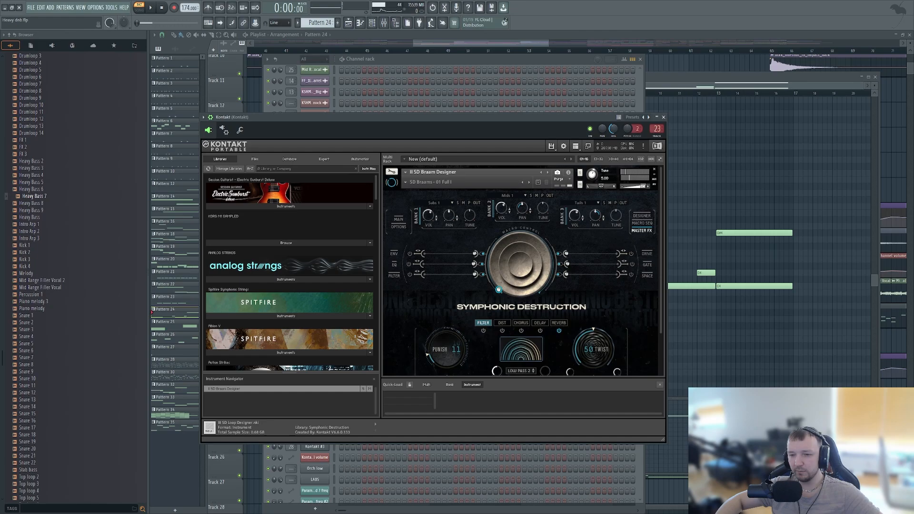
scroll(595, 334, down, 2)
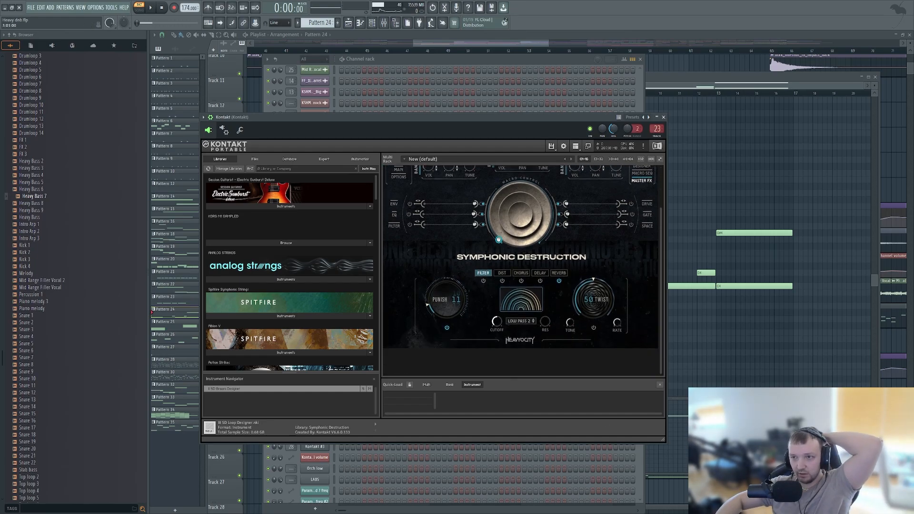
- Move the channel rack aside and bring the Kontakt piano roll forward to audition the braam sound
drag(448, 59, 424, 53)
click(742, 186)
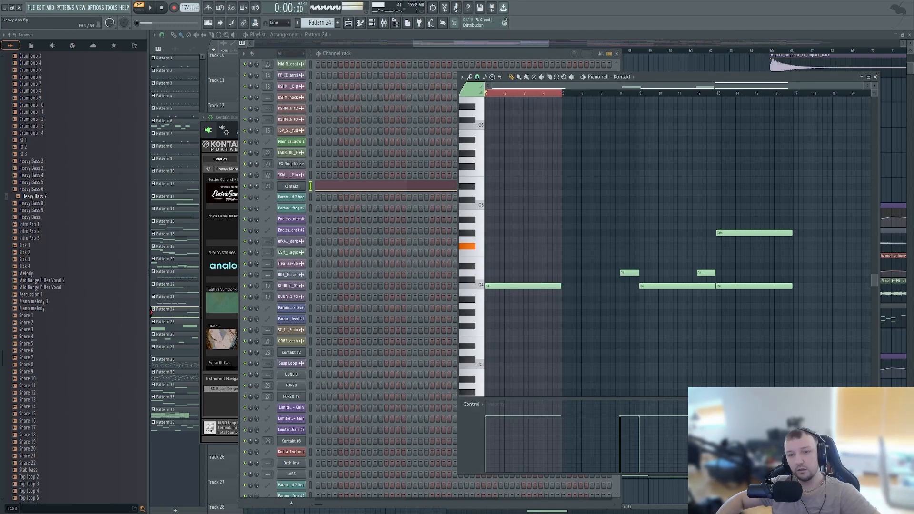
click(256, 187)
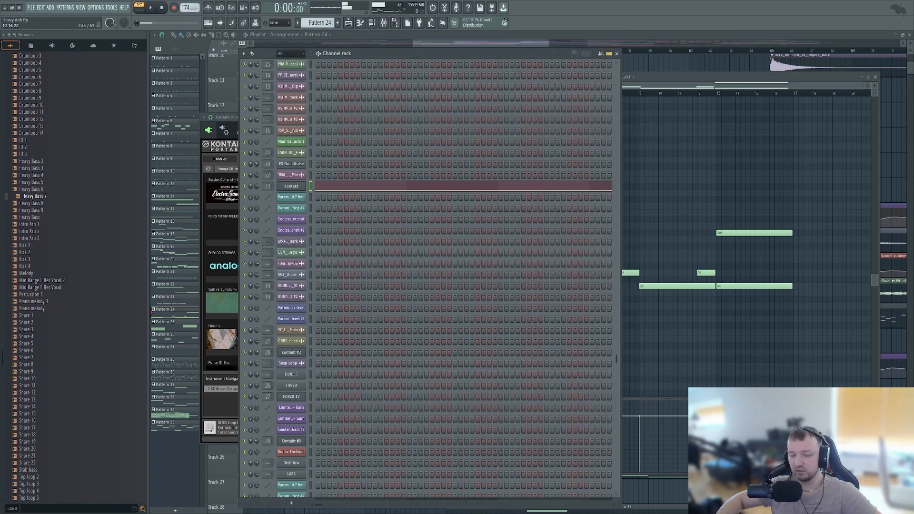
click(727, 186)
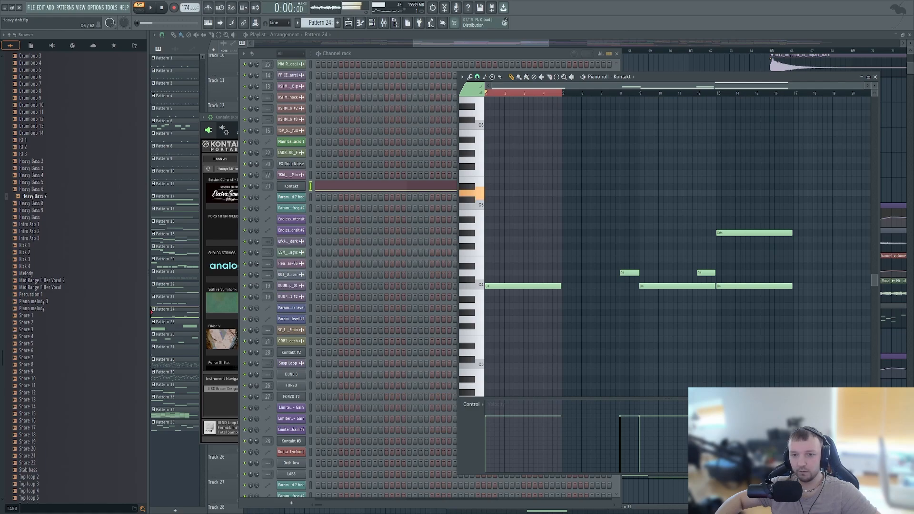
- Inspect the Fruity parametric EQ 2 on the Kontakt mixer insert and return to the playlist
click(383, 22)
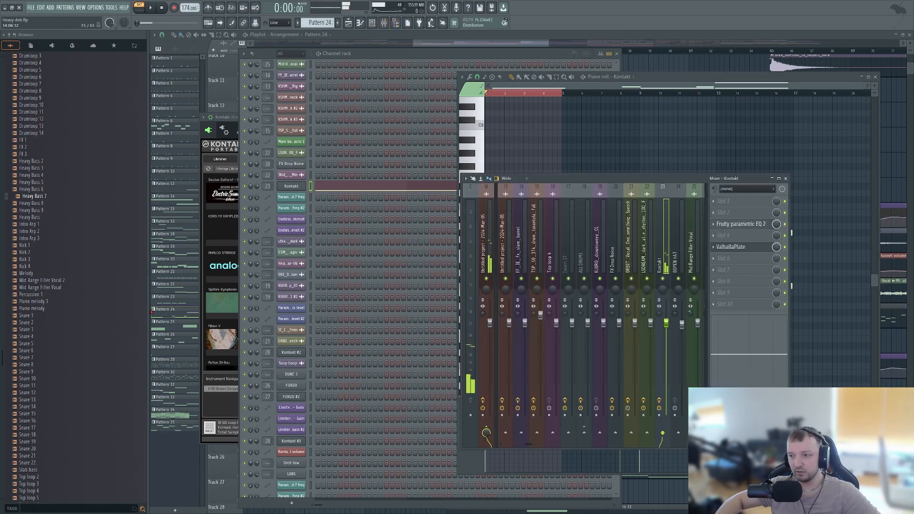
click(741, 224)
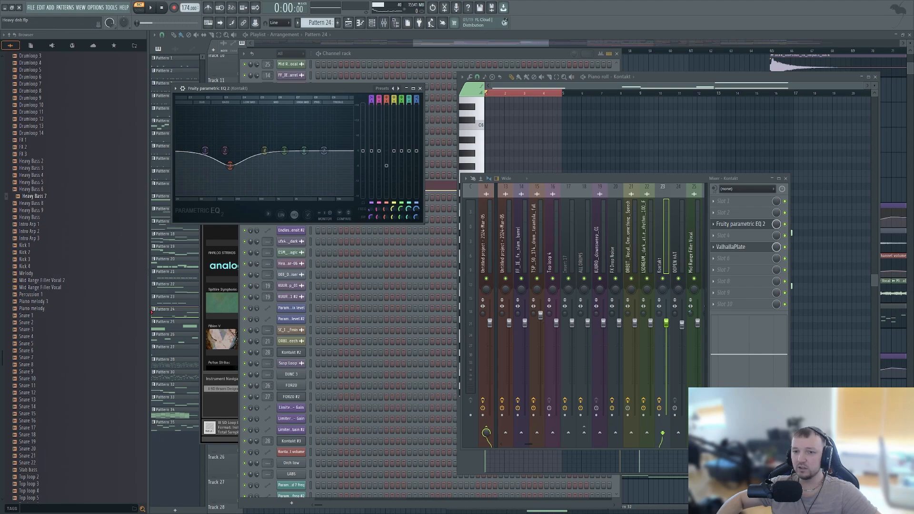
right_click(364, 274)
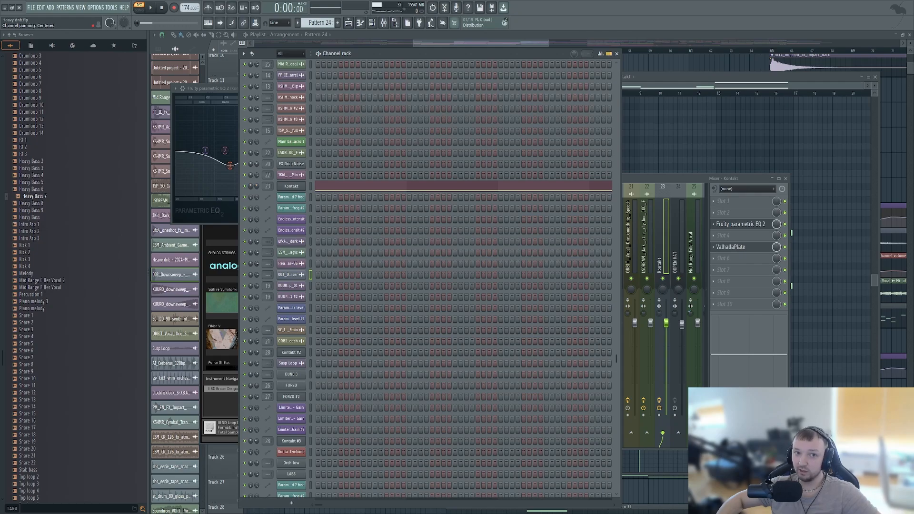
key(F12)
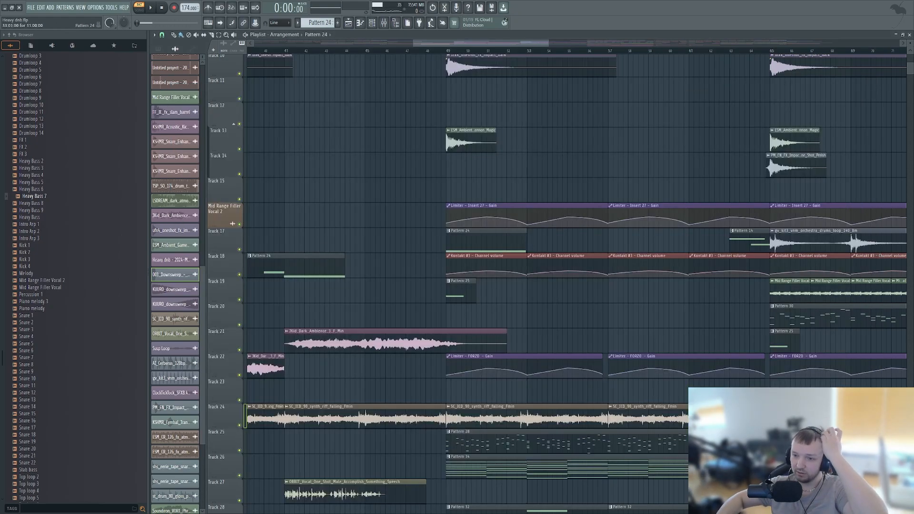
- Solo Track 18 to listen to its Pattern 24 Kontakt clip around bar 40, then restore all tracks
scroll(353, 217, down, 3)
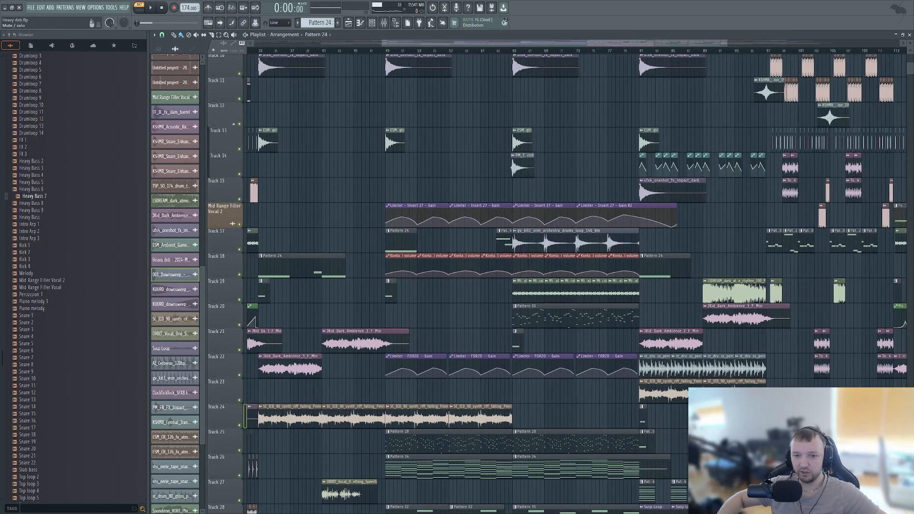
right_click(237, 254)
drag(237, 277, 236, 270)
right_click(235, 269)
right_click(239, 267)
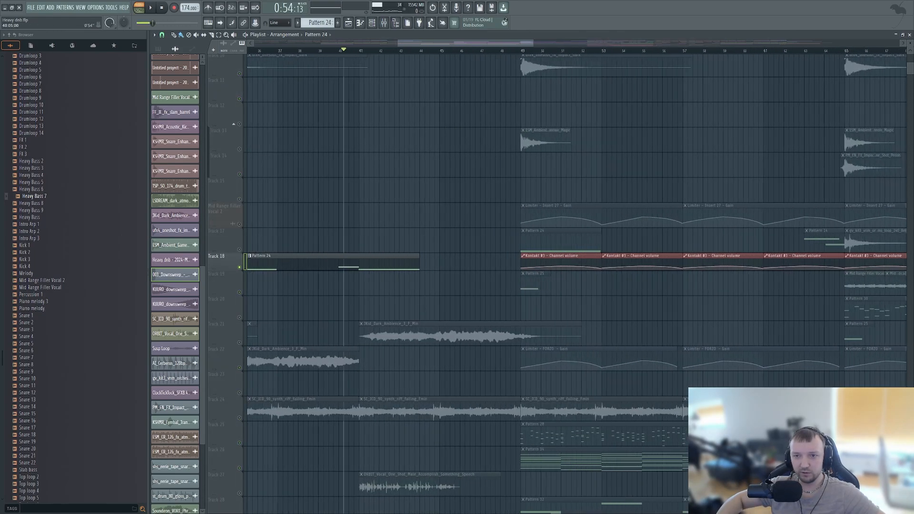
drag(343, 51, 339, 50)
key(space)
right_click(240, 267)
- Play the full arrangement from bar 40 into the vocal at bar 41 and stop playback
scroll(379, 243, down, 1)
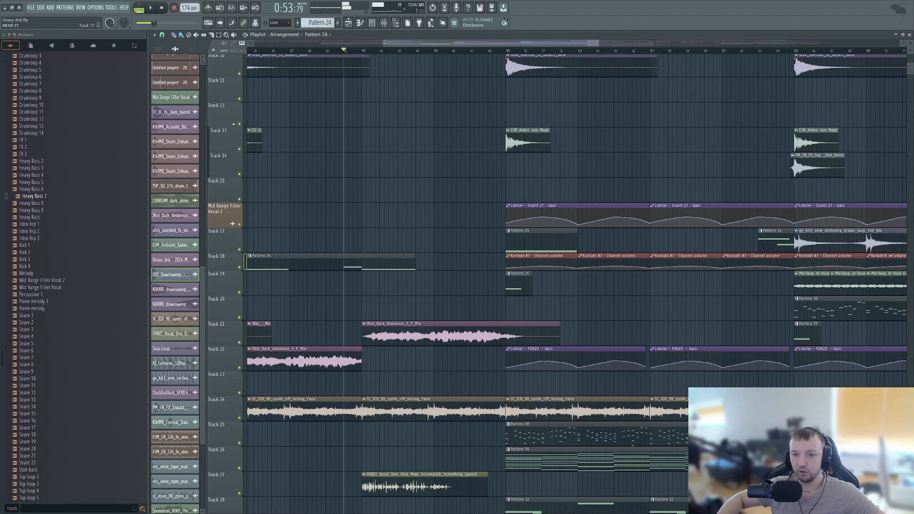
scroll(343, 241, down, 3)
key(space)
scroll(342, 240, up, 3)
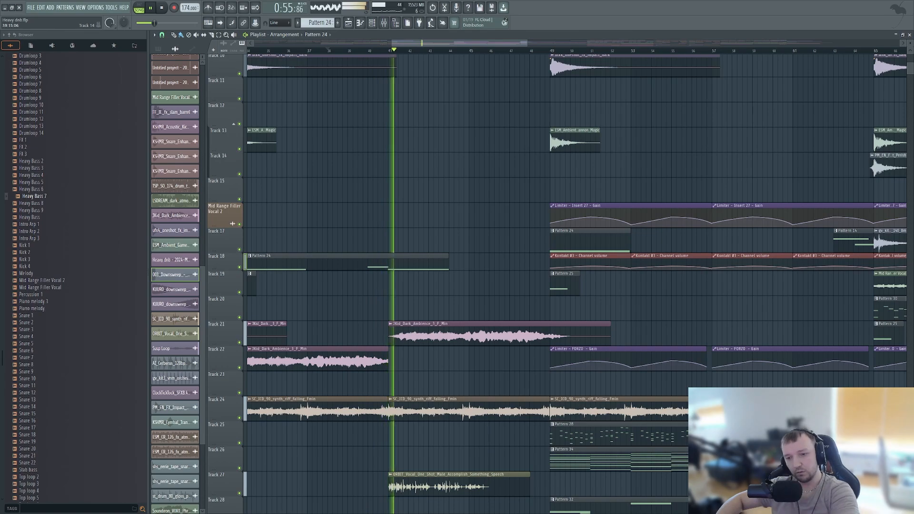
key(space)
- Look over the whole arrangement and open the mixer to show the master insert's effects chain
scroll(409, 271, down, 3)
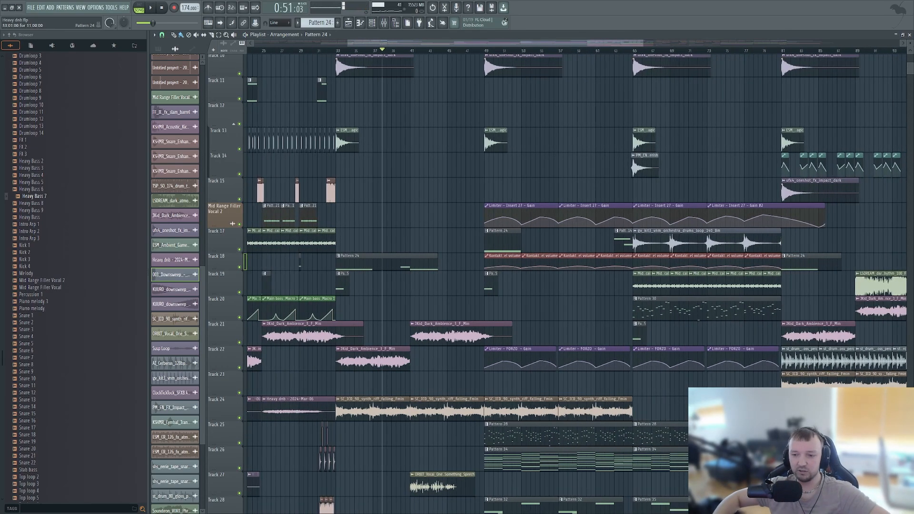
scroll(426, 238, down, 3)
scroll(438, 238, up, 3)
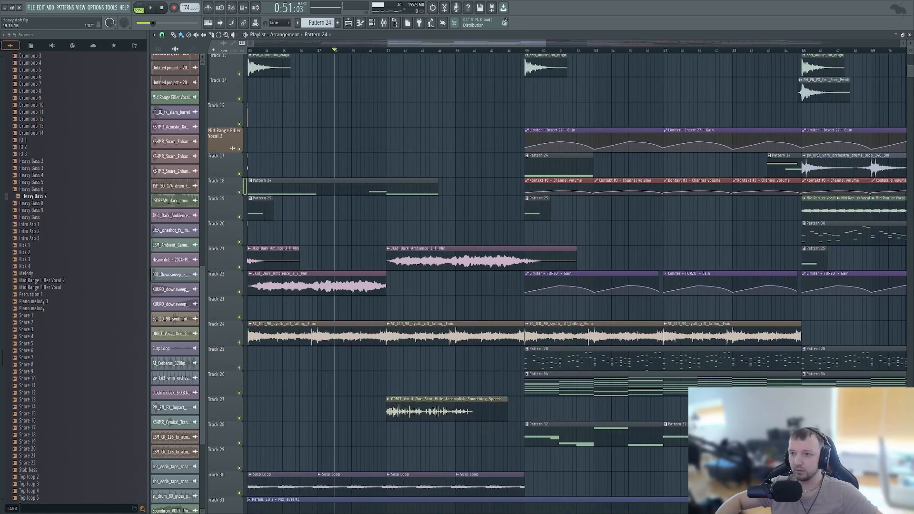
scroll(512, 238, down, 5)
scroll(511, 238, down, 7)
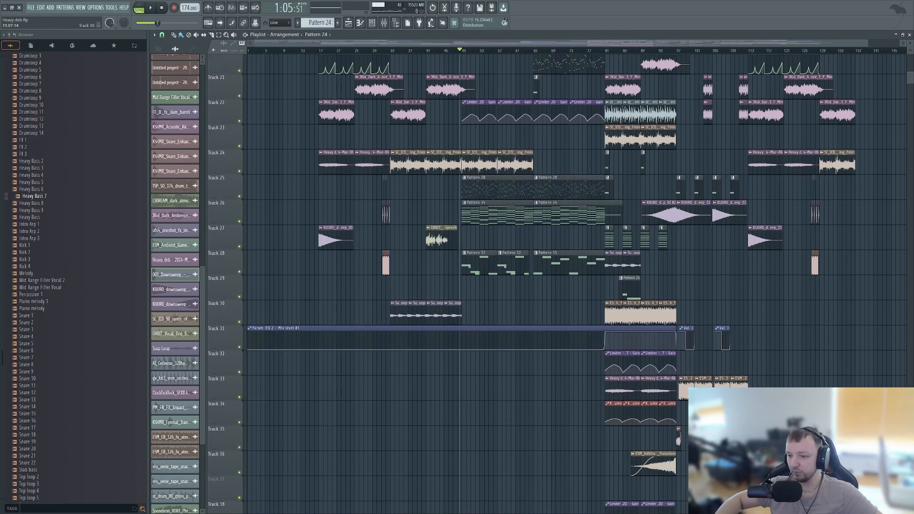
scroll(512, 238, up, 15)
key(F9)
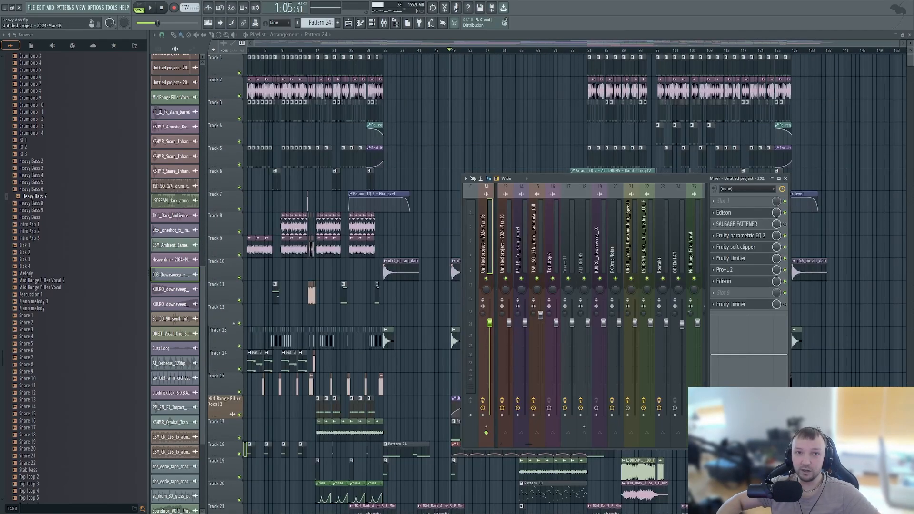